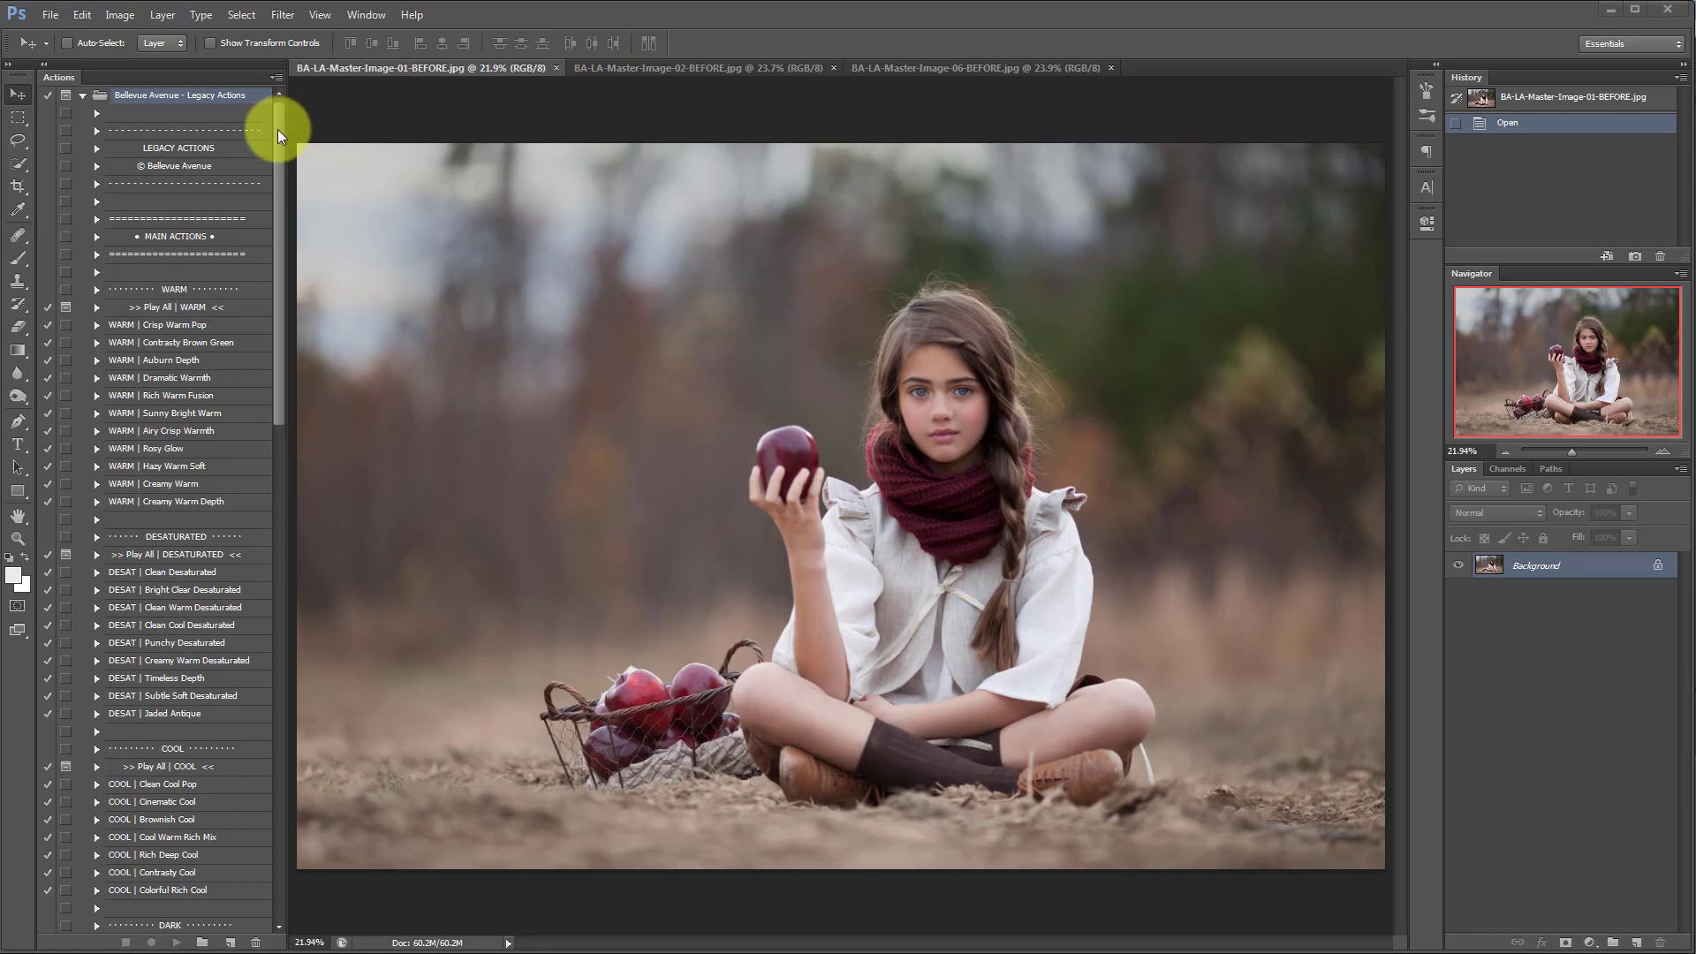
Step: Switch the Actions panel to Button Mode and narrow it until the actions form a single column
{"action": "scroll", "coordinate": [275, 123], "scroll_direction": "down", "scroll_amount": 1}
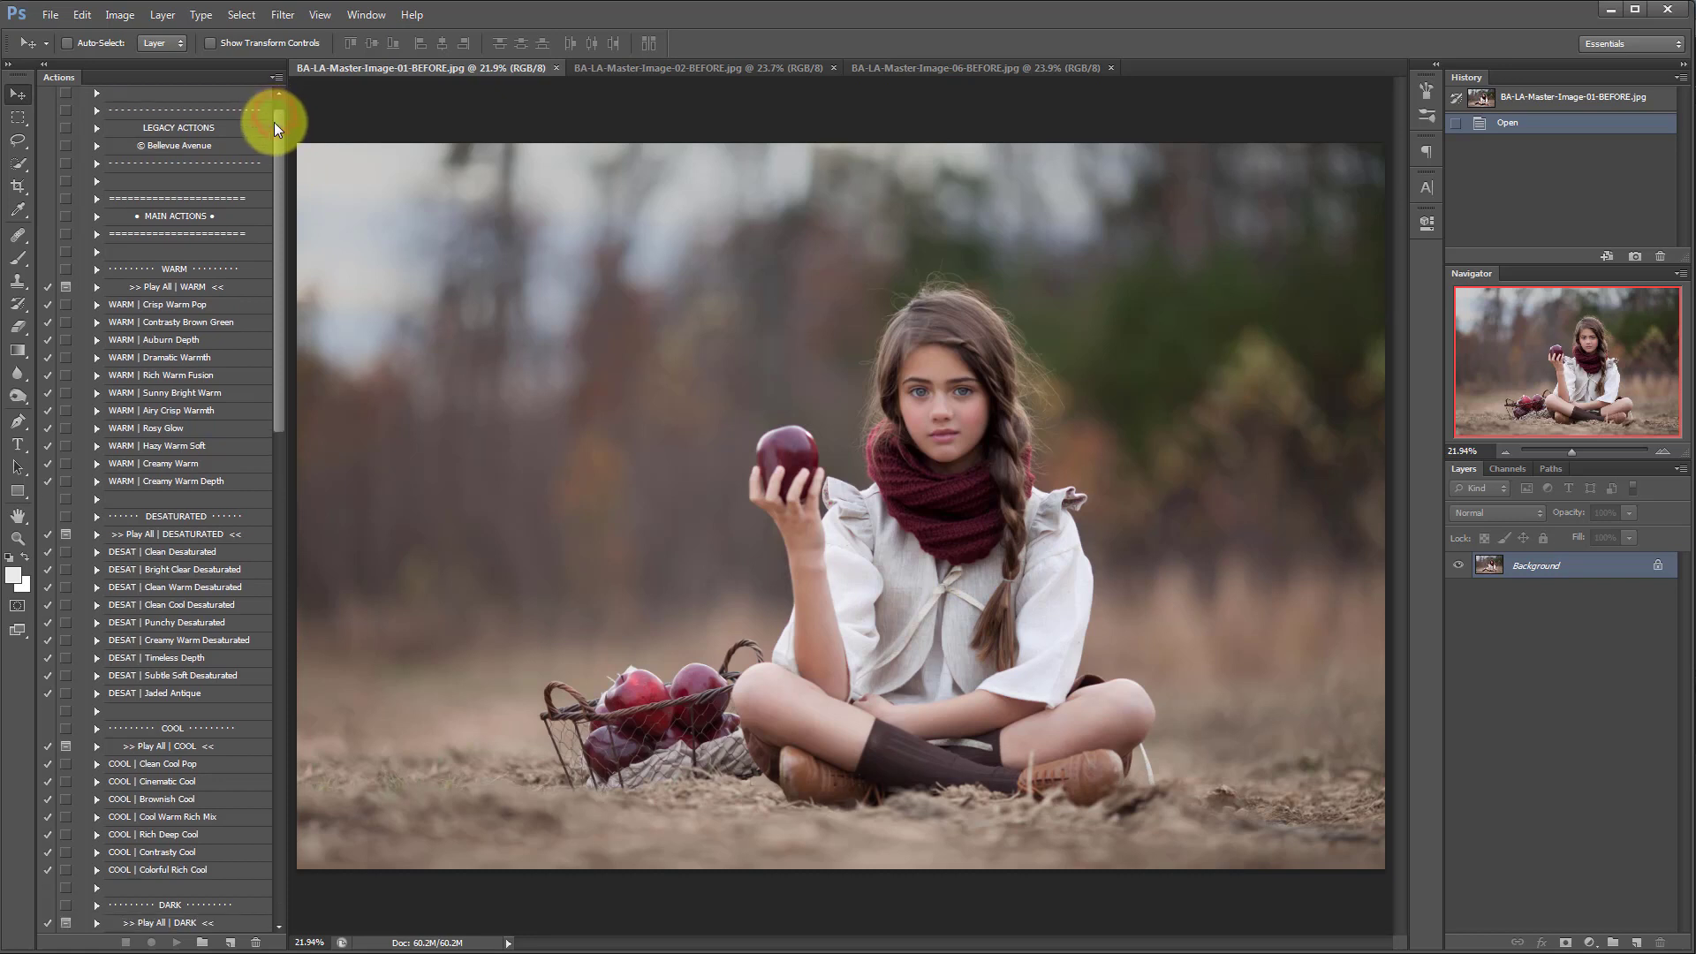
{"action": "left_click_drag", "start_coordinate": [274, 122], "coordinate": [278, 109]}
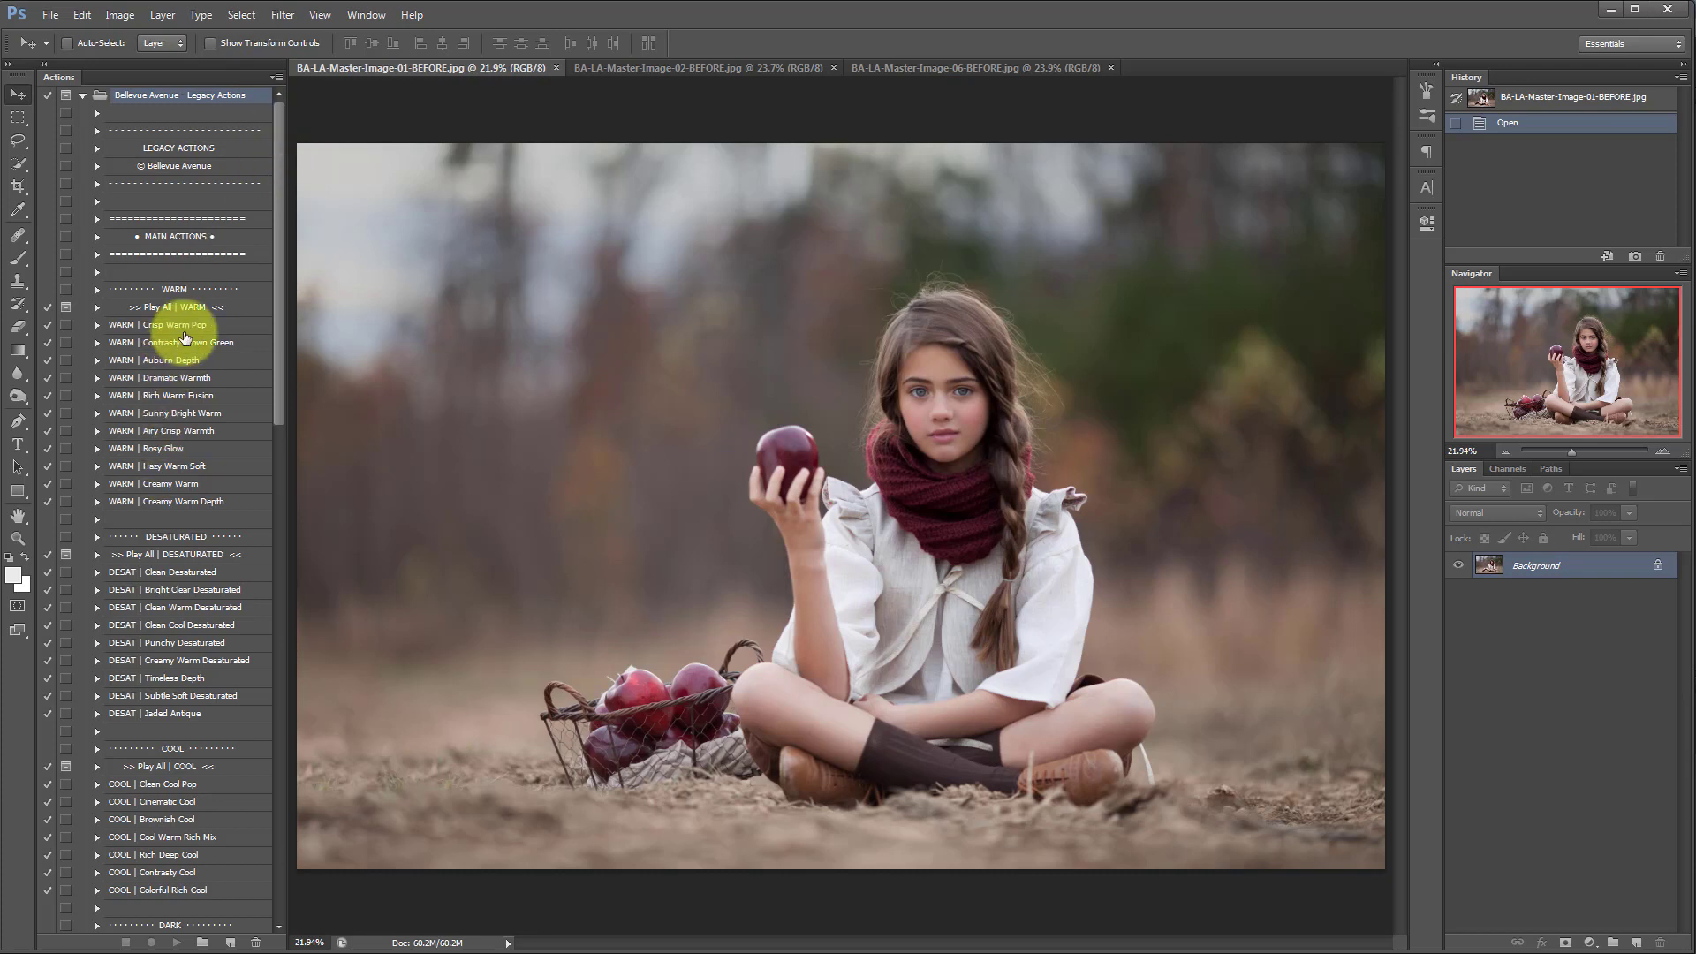
{"action": "left_click", "coordinate": [277, 77]}
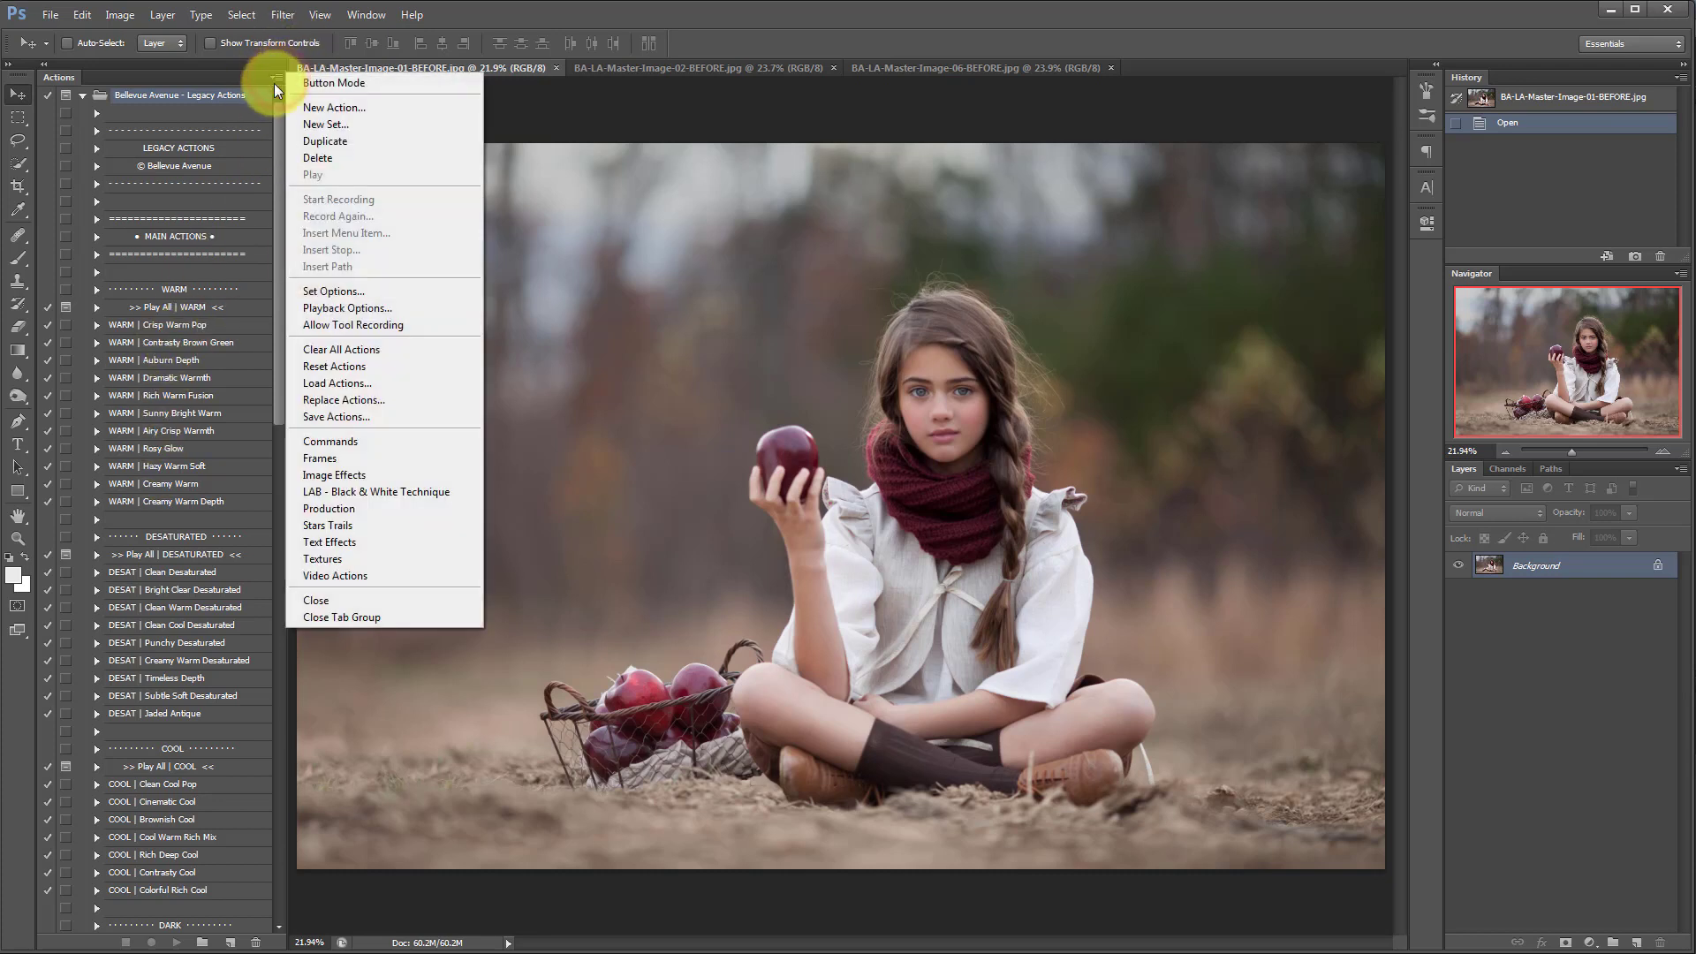
{"action": "left_click", "coordinate": [346, 83]}
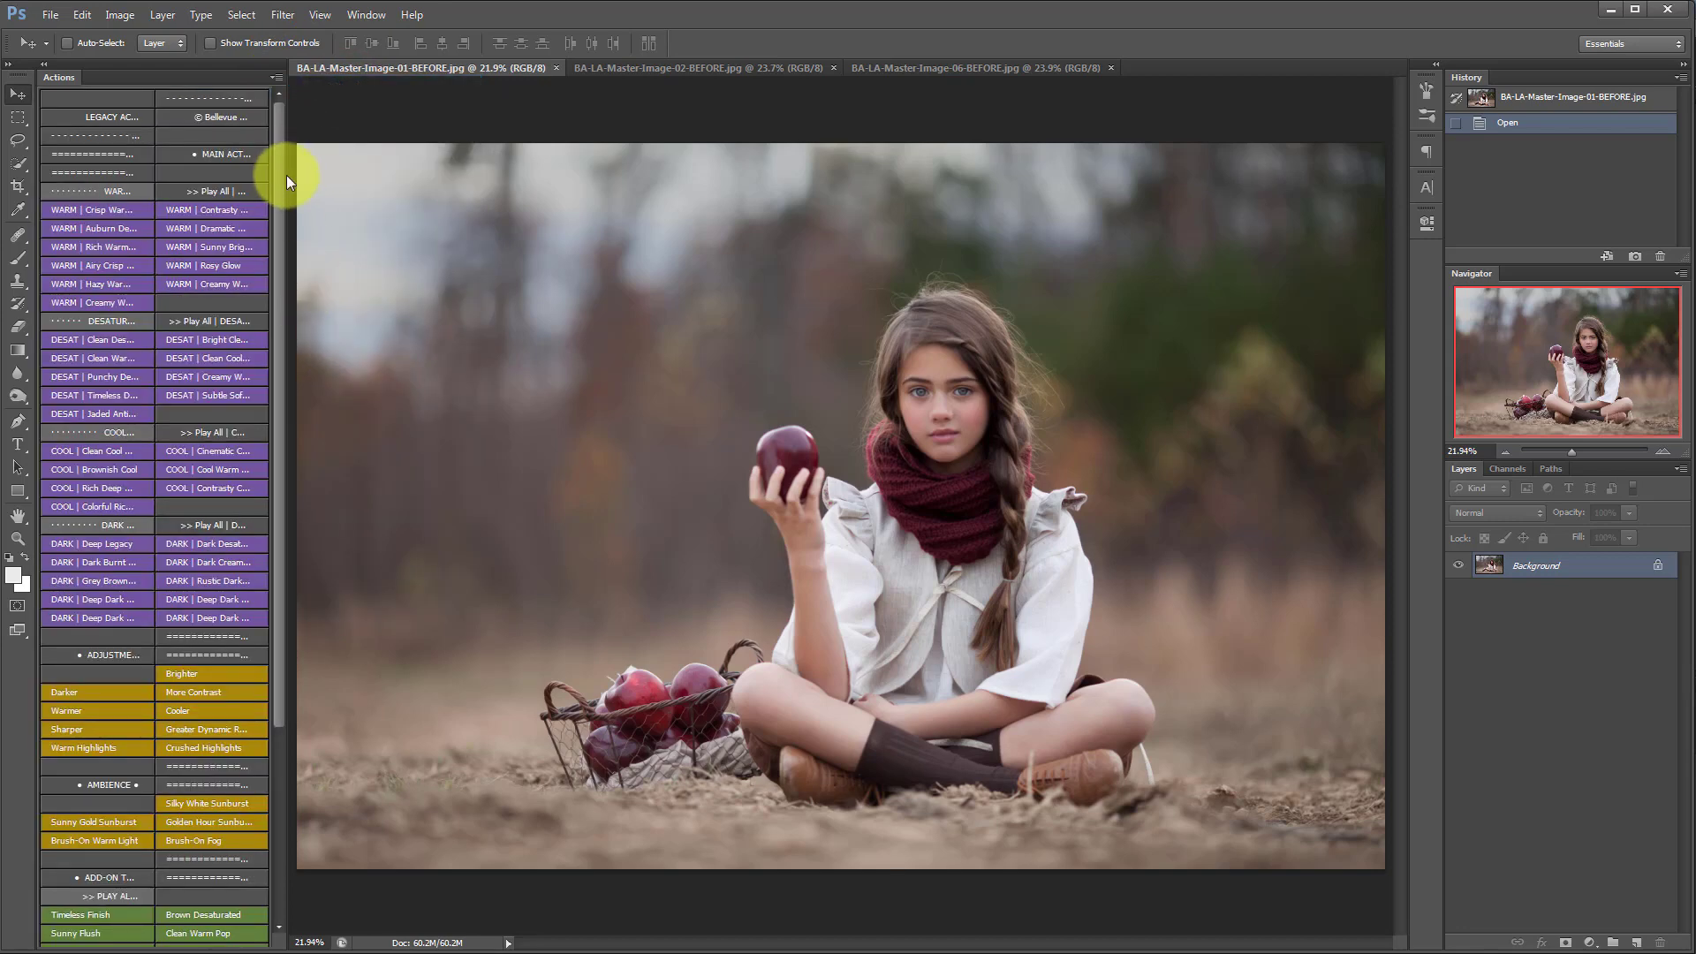
{"action": "left_click_drag", "start_coordinate": [283, 173], "coordinate": [227, 172]}
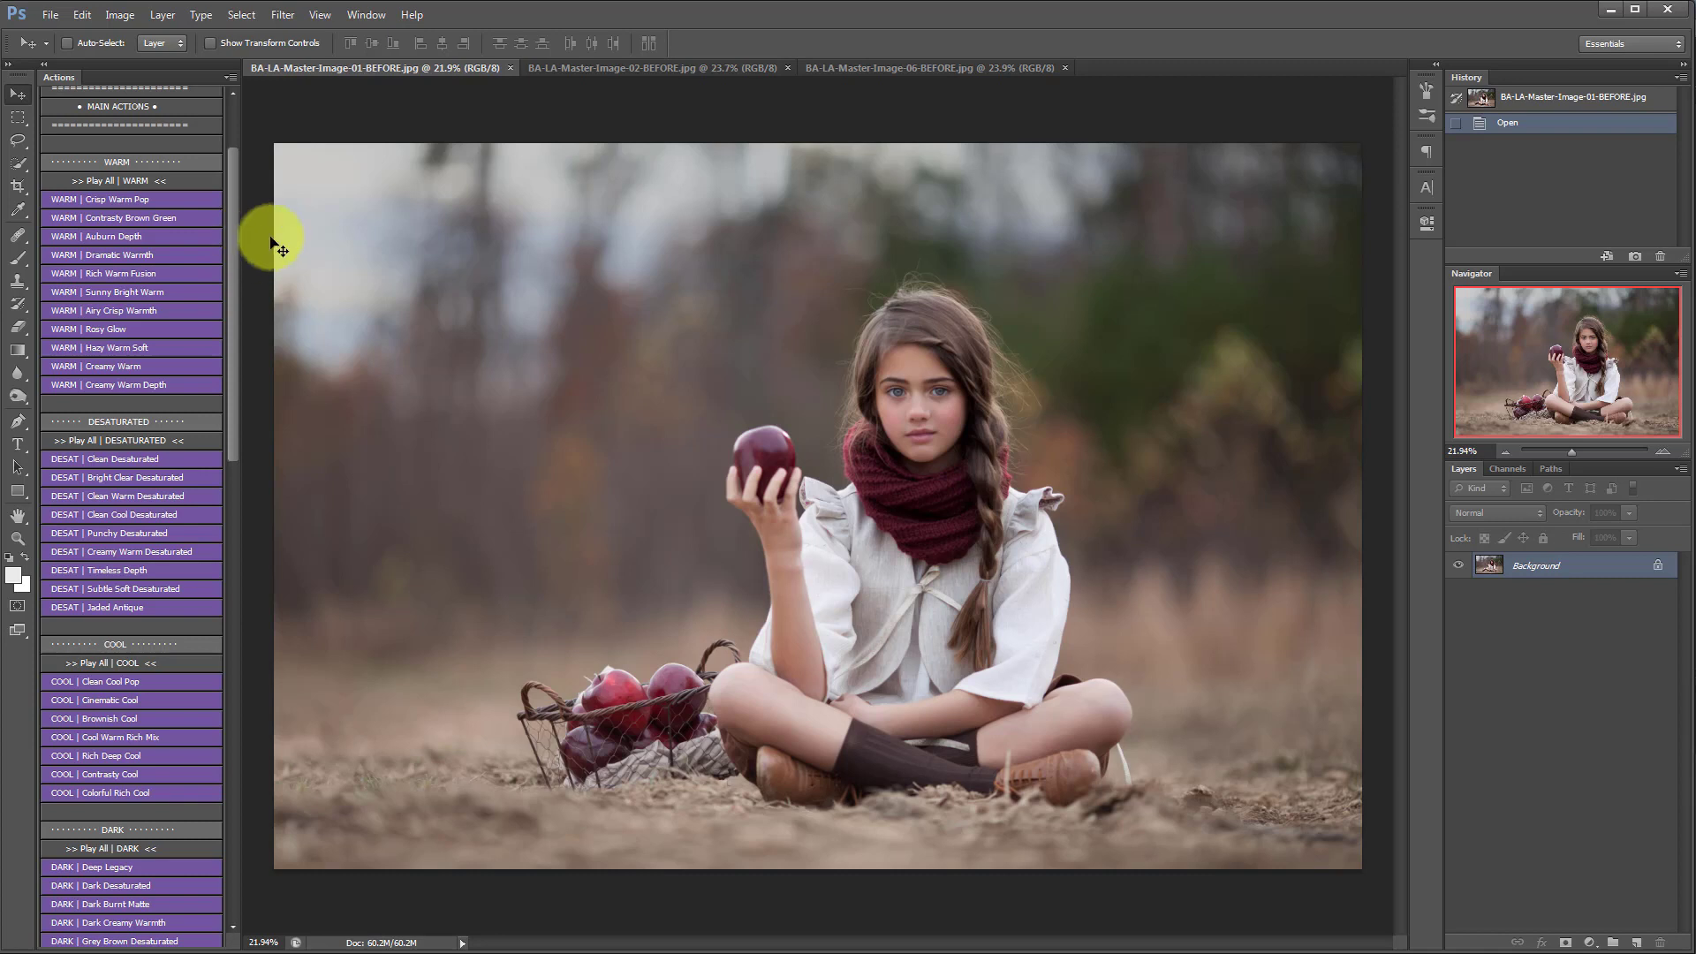
Step: Look through the Legacy action set from the Warm looks to the Finishing section, ending back at its beginning
{"action": "left_click_drag", "start_coordinate": [233, 160], "coordinate": [233, 176]}
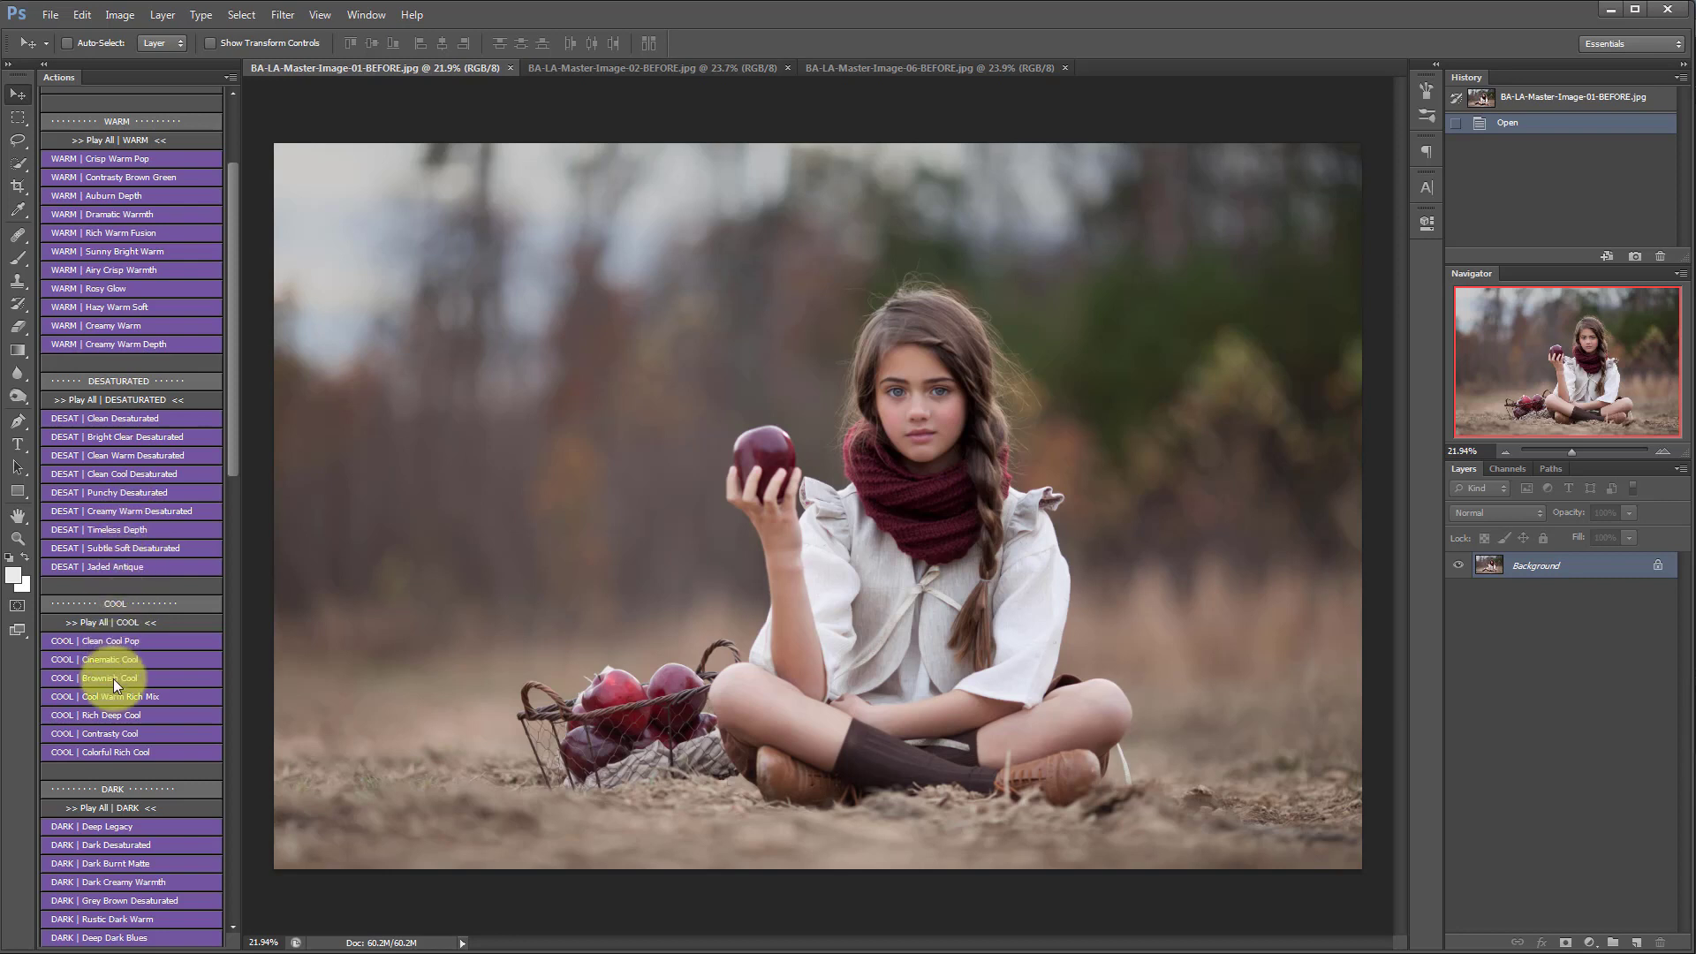
{"action": "left_click_drag", "start_coordinate": [237, 408], "coordinate": [223, 530]}
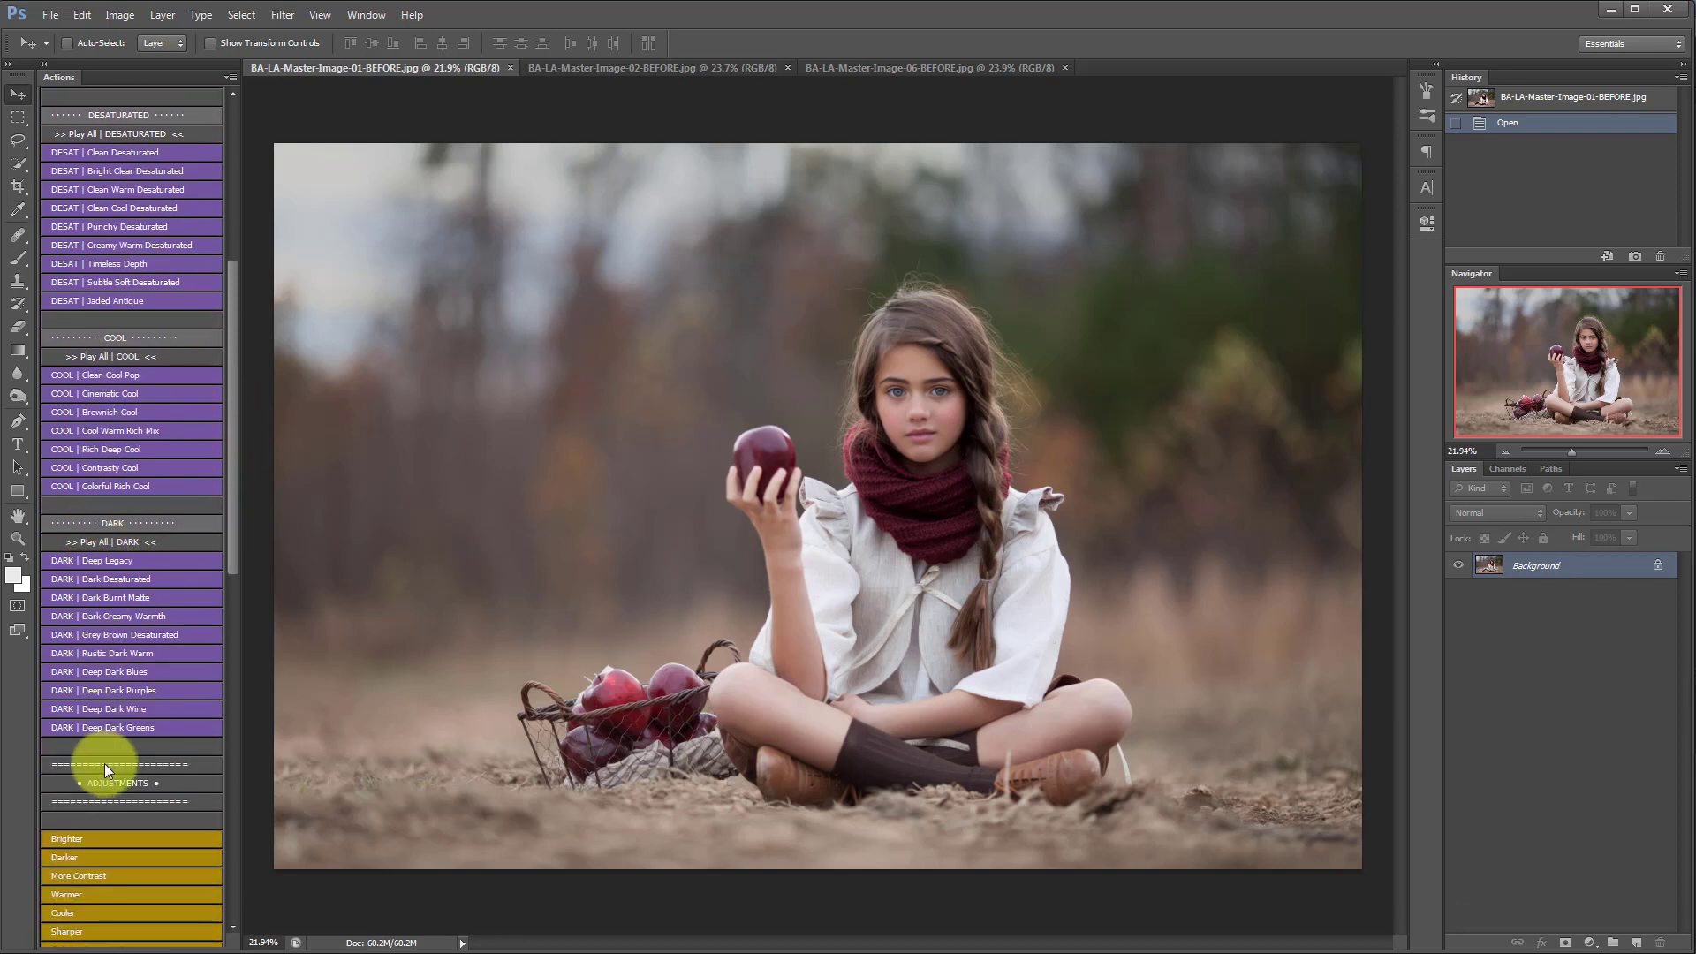
{"action": "left_click_drag", "start_coordinate": [234, 386], "coordinate": [237, 652]}
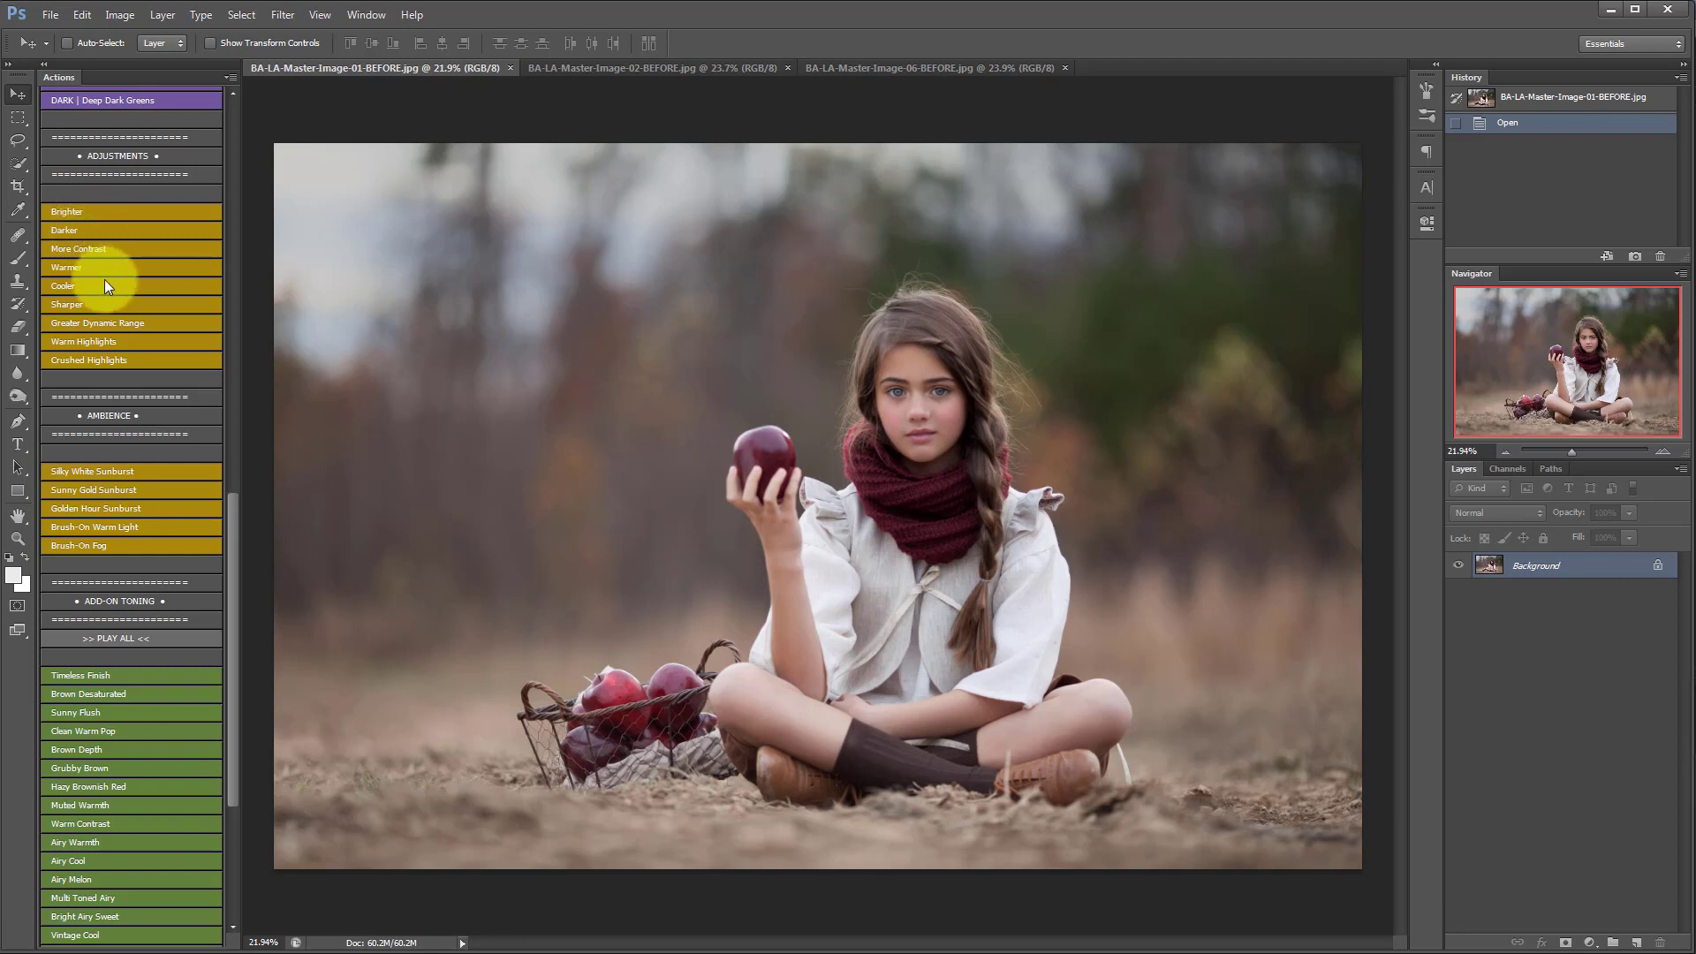
{"action": "left_click_drag", "start_coordinate": [228, 518], "coordinate": [237, 567]}
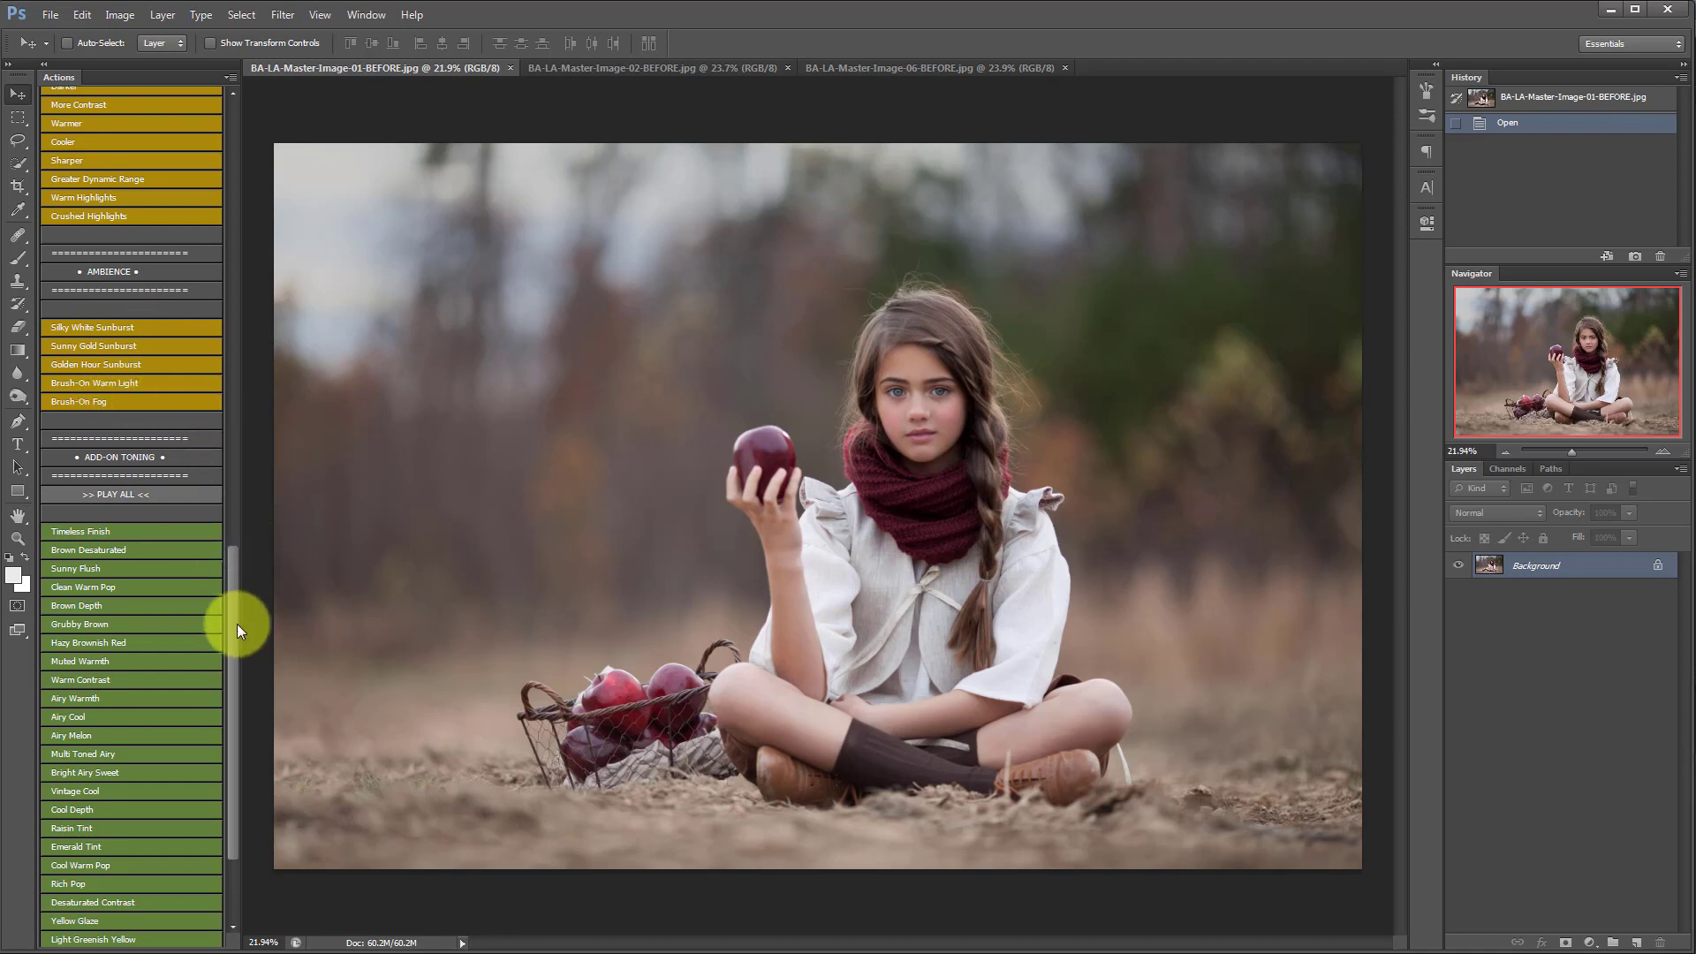
{"action": "left_click_drag", "start_coordinate": [238, 556], "coordinate": [238, 599]}
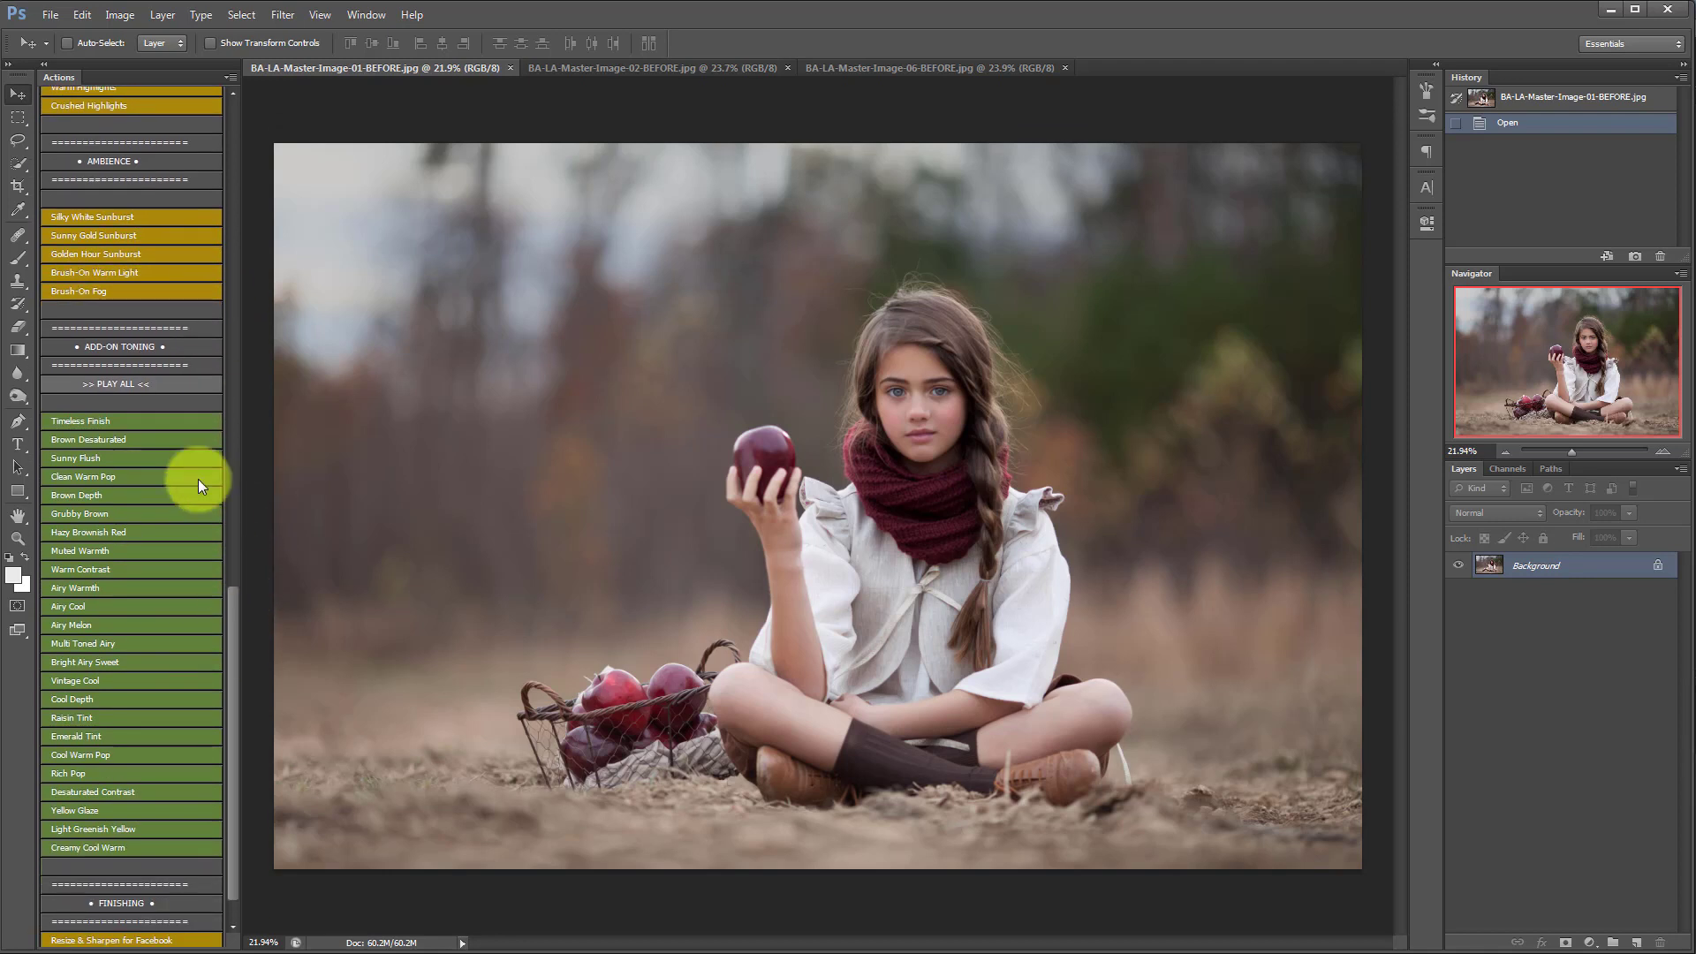
{"action": "mouse_move", "coordinate": [235, 717]}
{"action": "left_mouse_down"}
{"action": "mouse_move", "coordinate": [235, 755]}
{"action": "mouse_move", "coordinate": [235, 705]}
{"action": "left_mouse_up"}
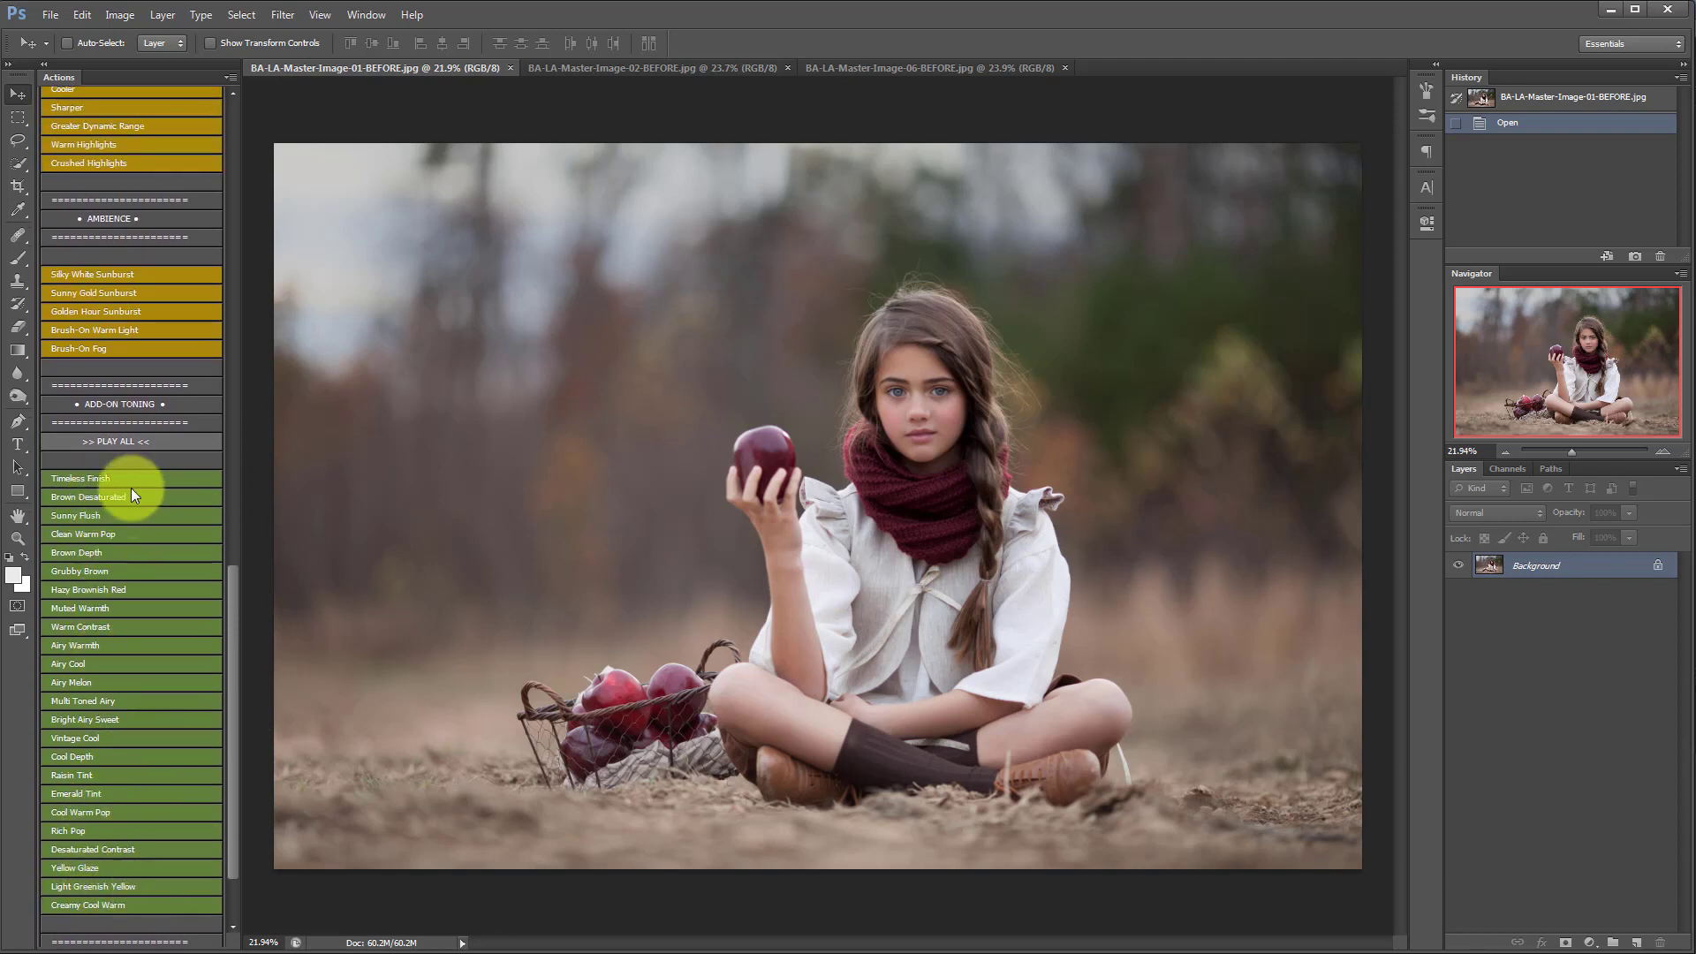
{"action": "left_click_drag", "start_coordinate": [232, 747], "coordinate": [243, 519]}
{"action": "left_click_drag", "start_coordinate": [230, 368], "coordinate": [257, 94]}
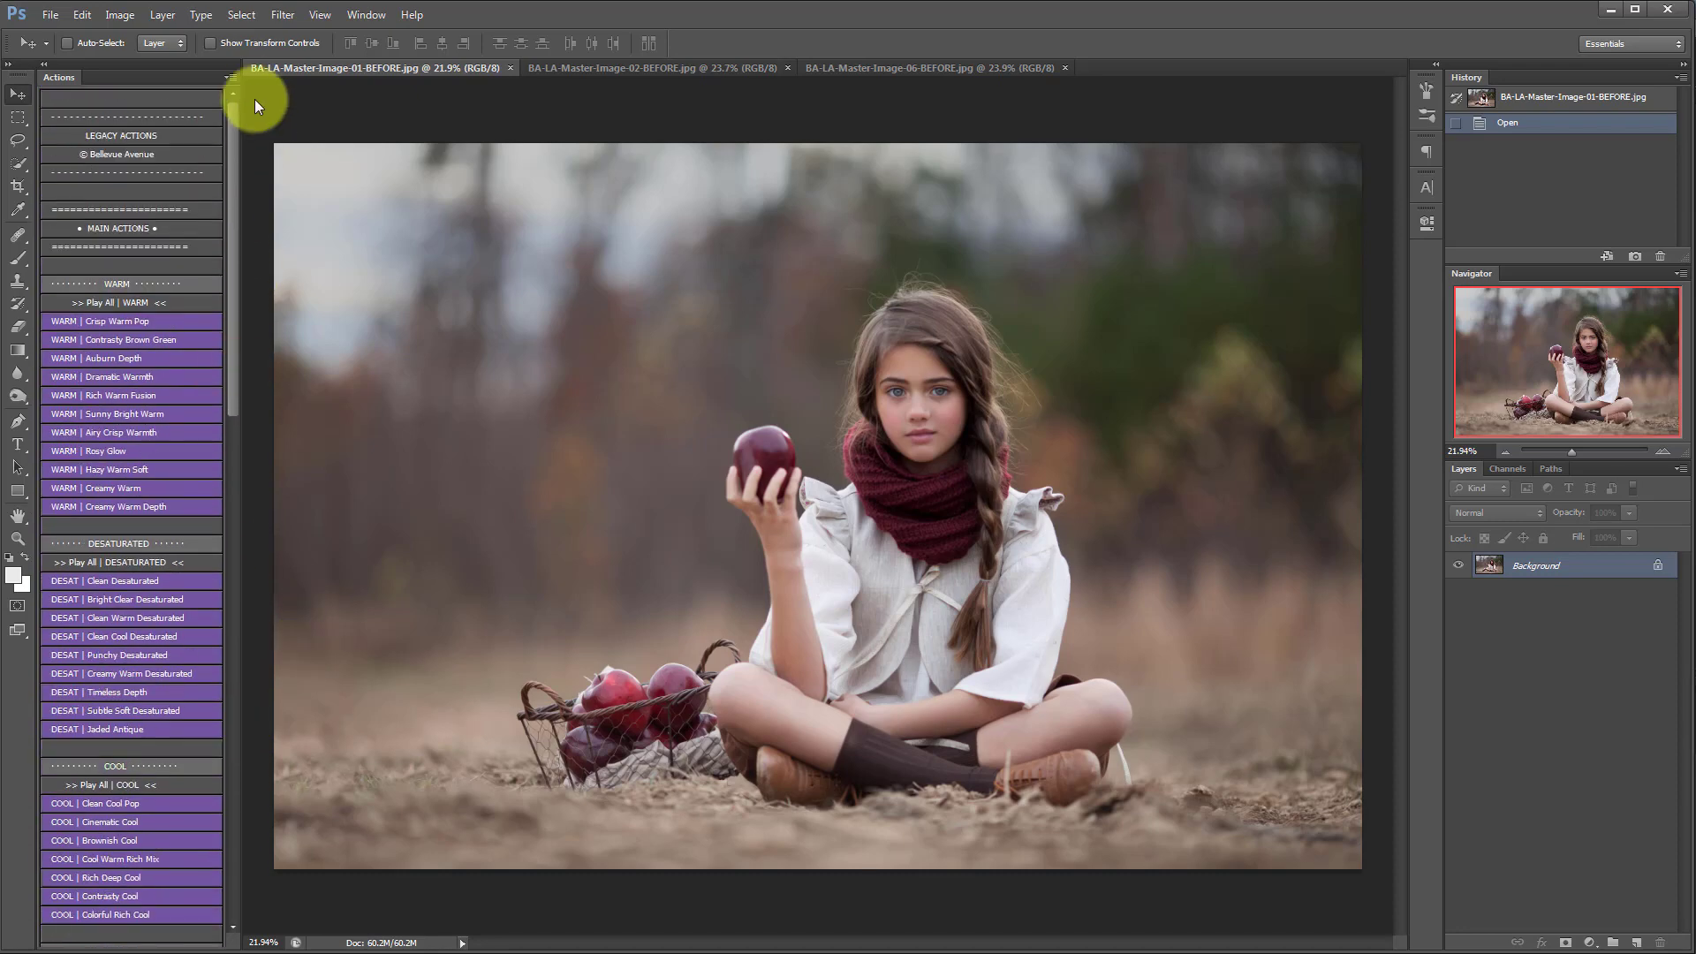
Step: Fit the whole photo of the girl to the available screen space and return to the Move tool
{"action": "left_click", "coordinate": [17, 538]}
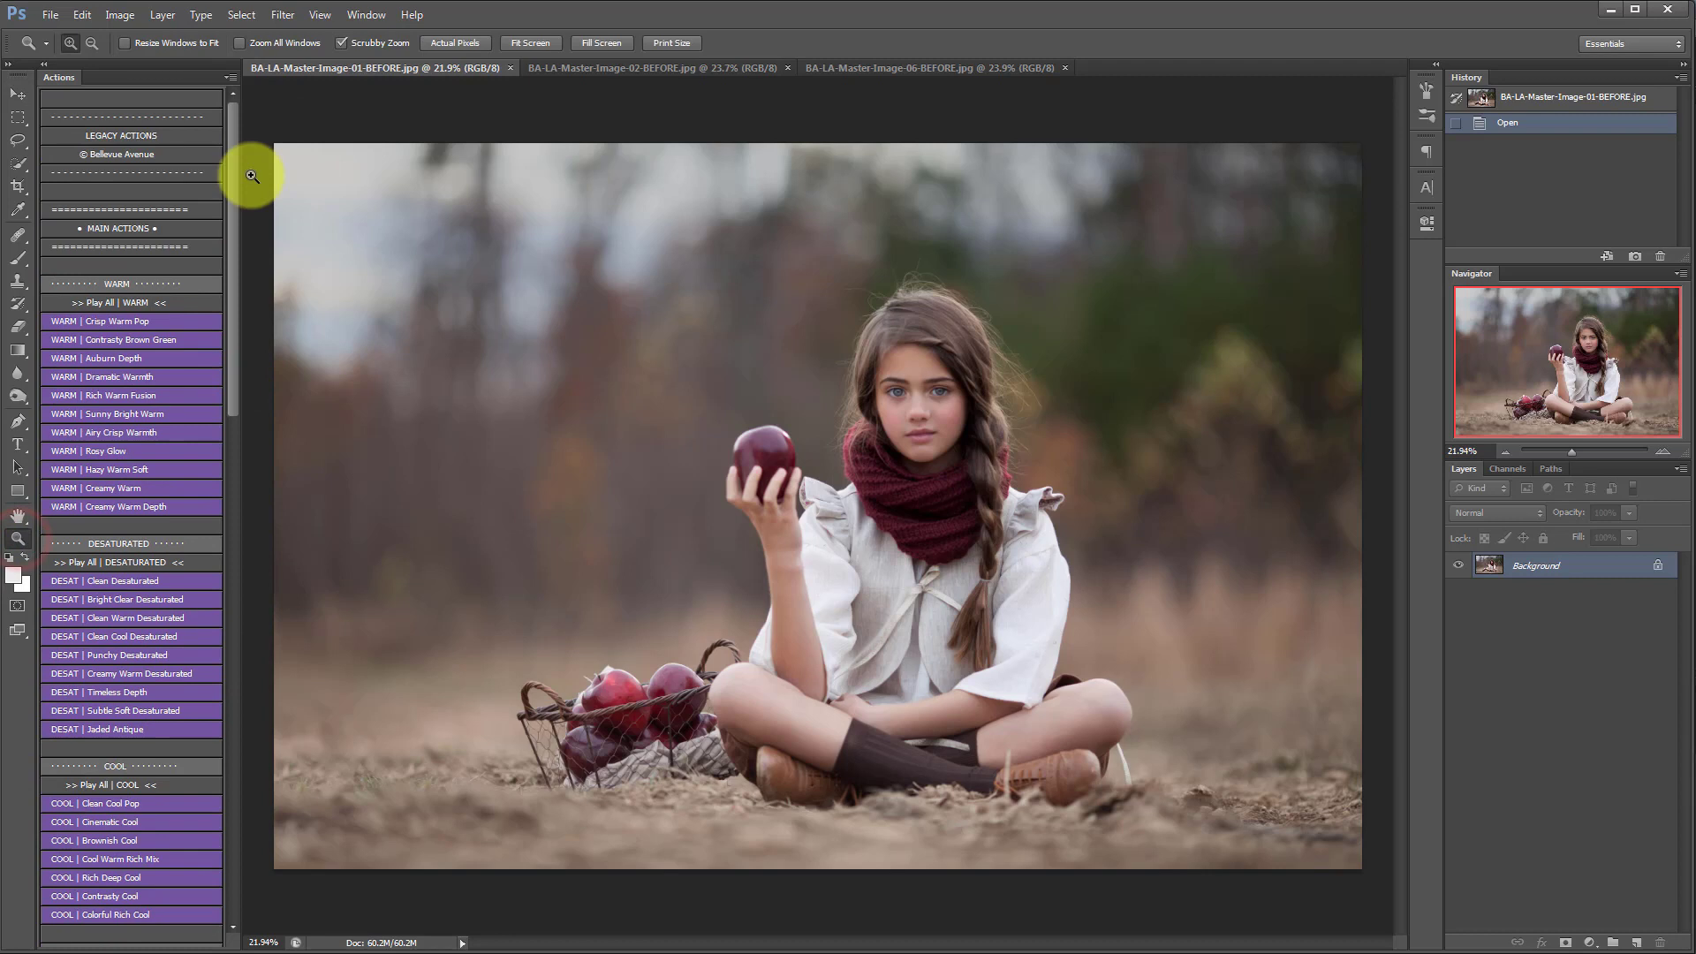
{"action": "left_click", "coordinate": [531, 42]}
{"action": "left_click", "coordinate": [16, 94]}
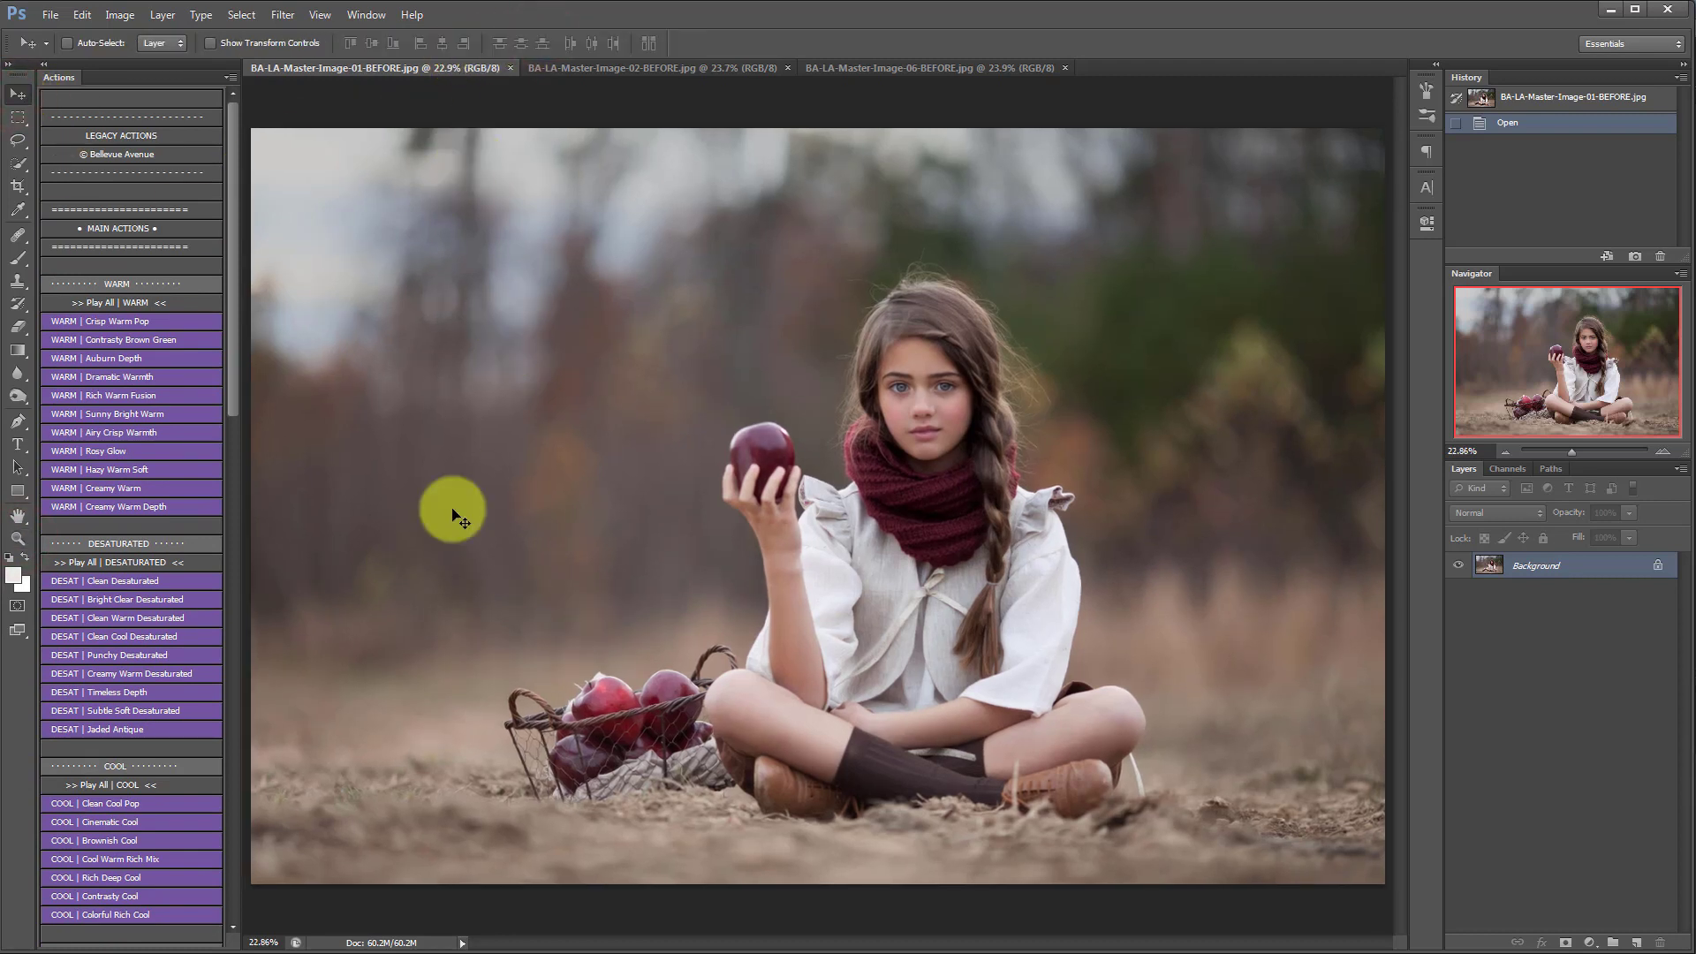
Step: Run the WARM | Contrasty Brown Green action and compare the photo with its effect hidden and shown
{"action": "left_click", "coordinate": [110, 341]}
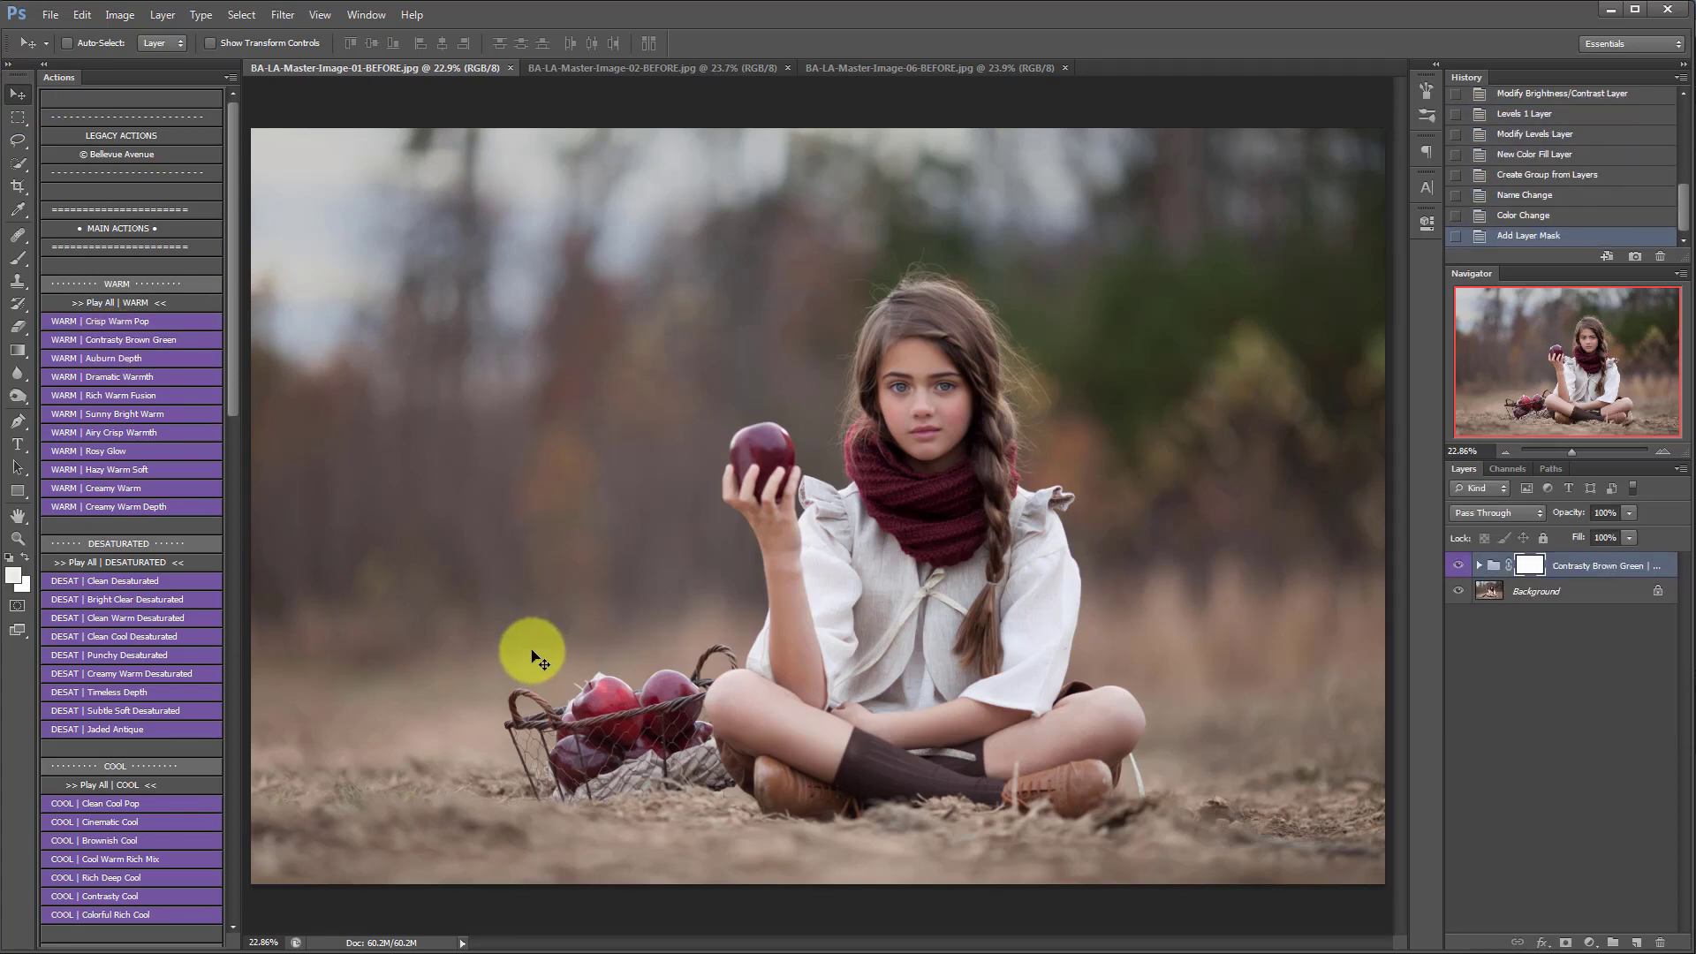
{"action": "left_click", "coordinate": [1458, 566]}
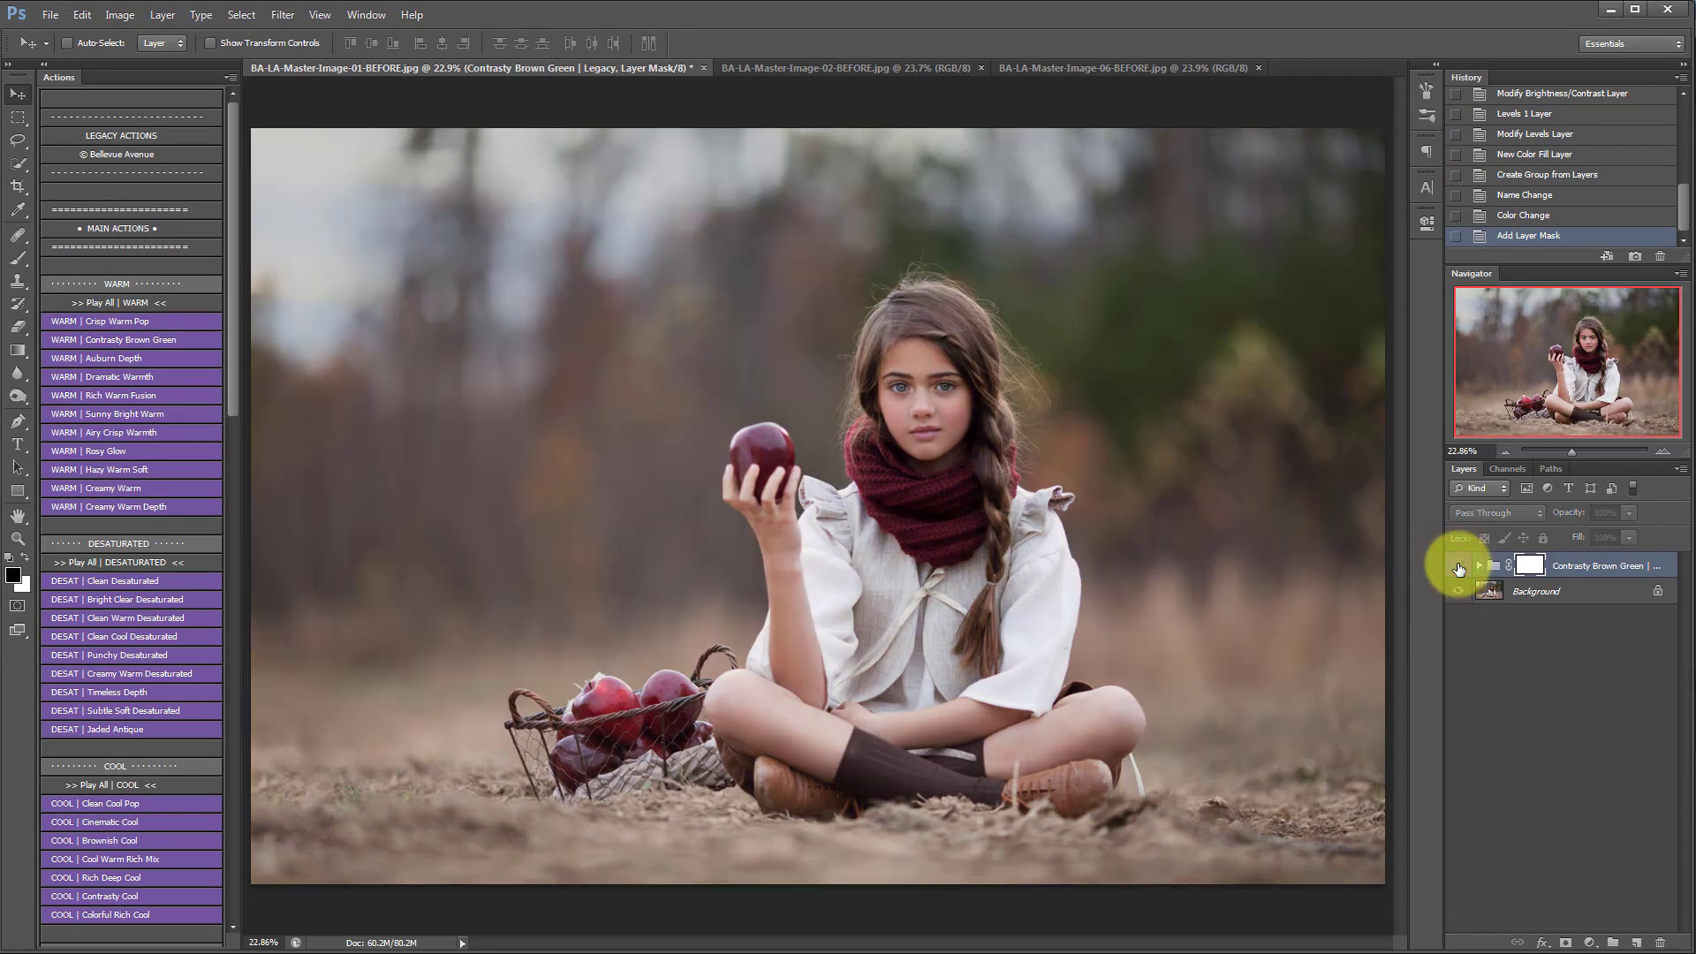
{"action": "left_click", "coordinate": [1459, 567]}
Step: Run the Darker adjustment action and set the opacity of its group to 52%
{"action": "scroll", "coordinate": [225, 266], "scroll_direction": "down", "scroll_amount": 12}
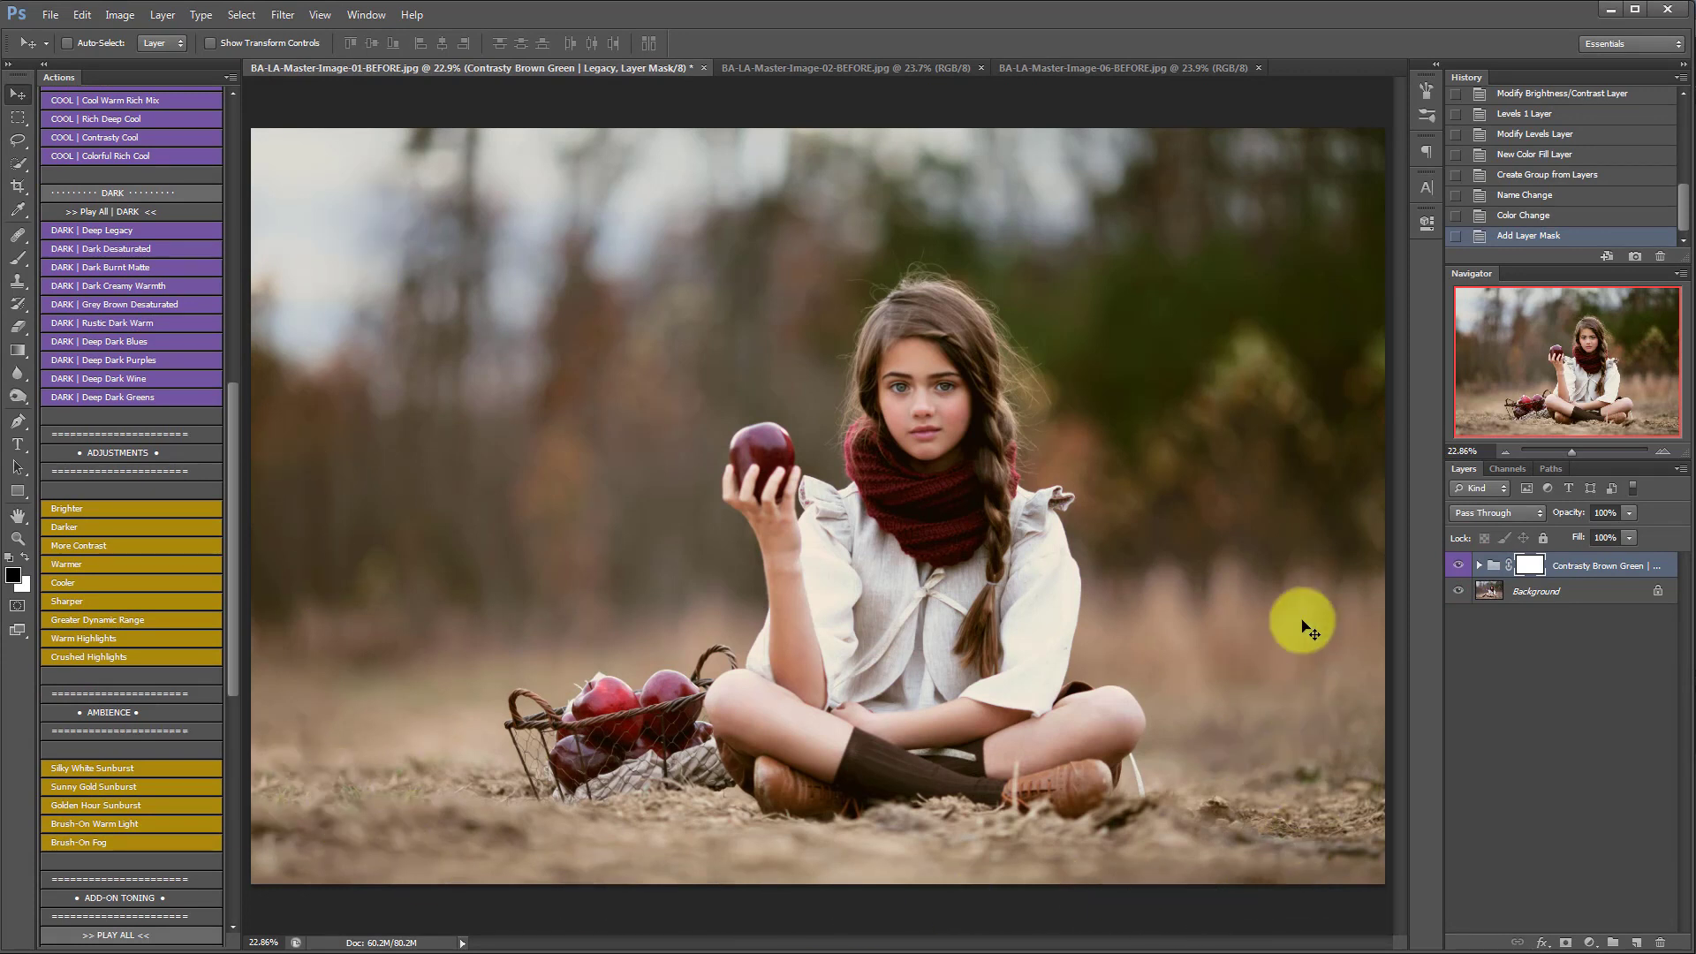
{"action": "left_click", "coordinate": [68, 527]}
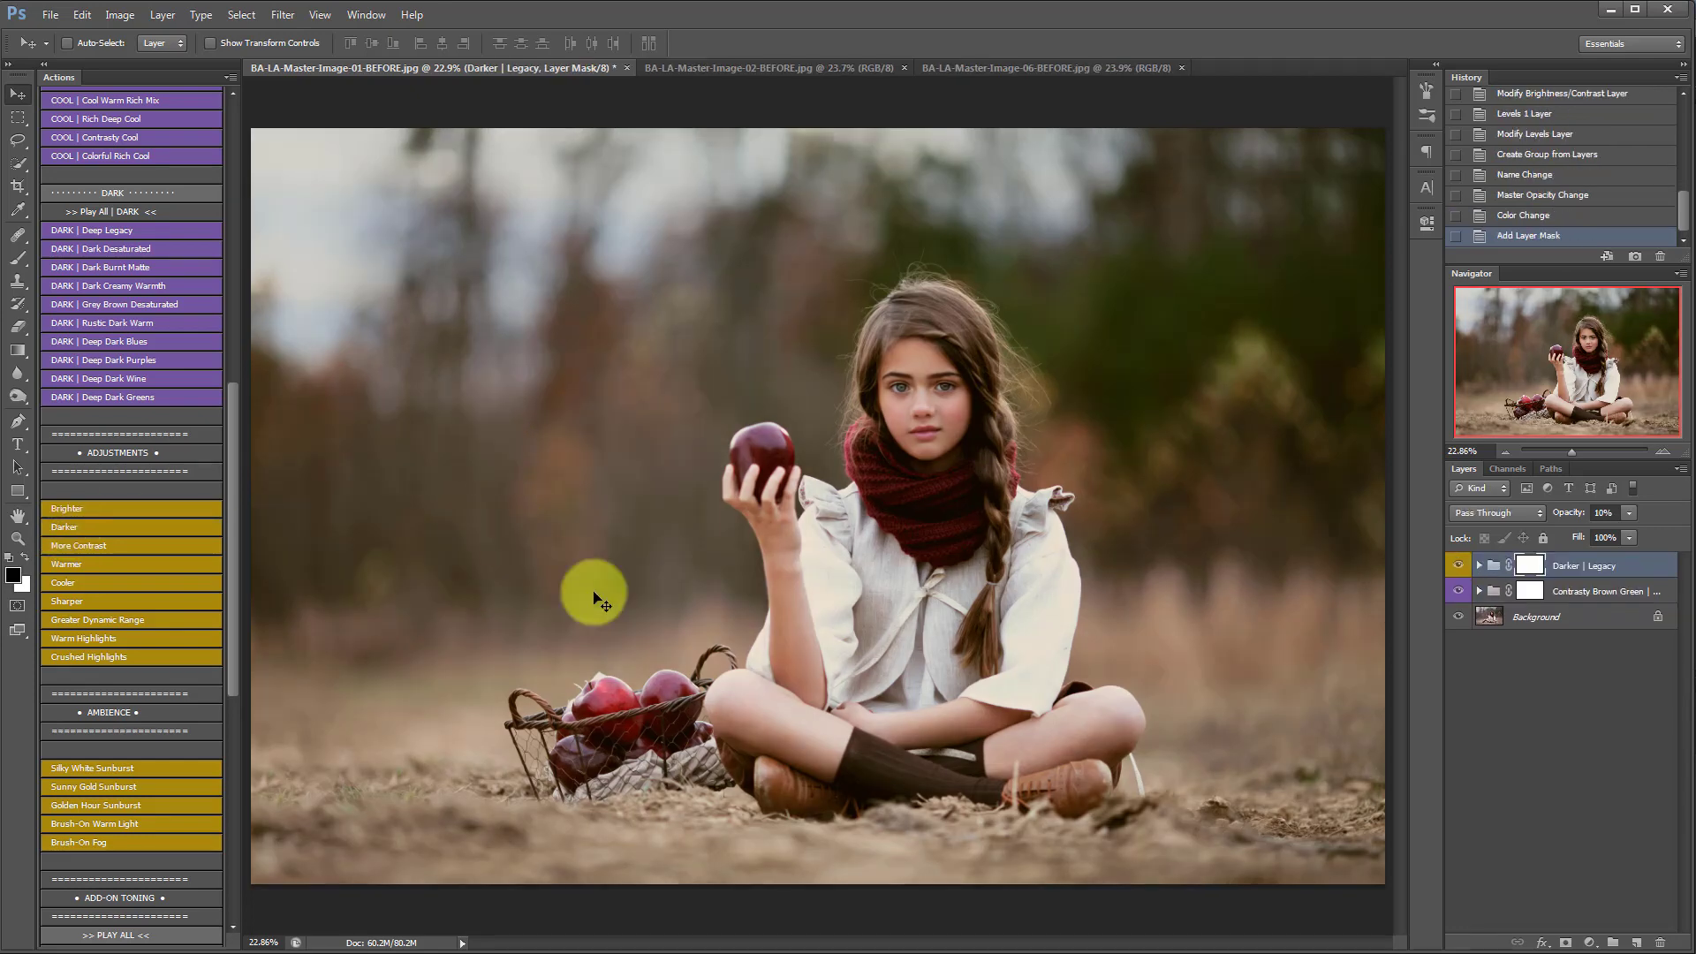
{"action": "left_click", "coordinate": [1629, 520]}
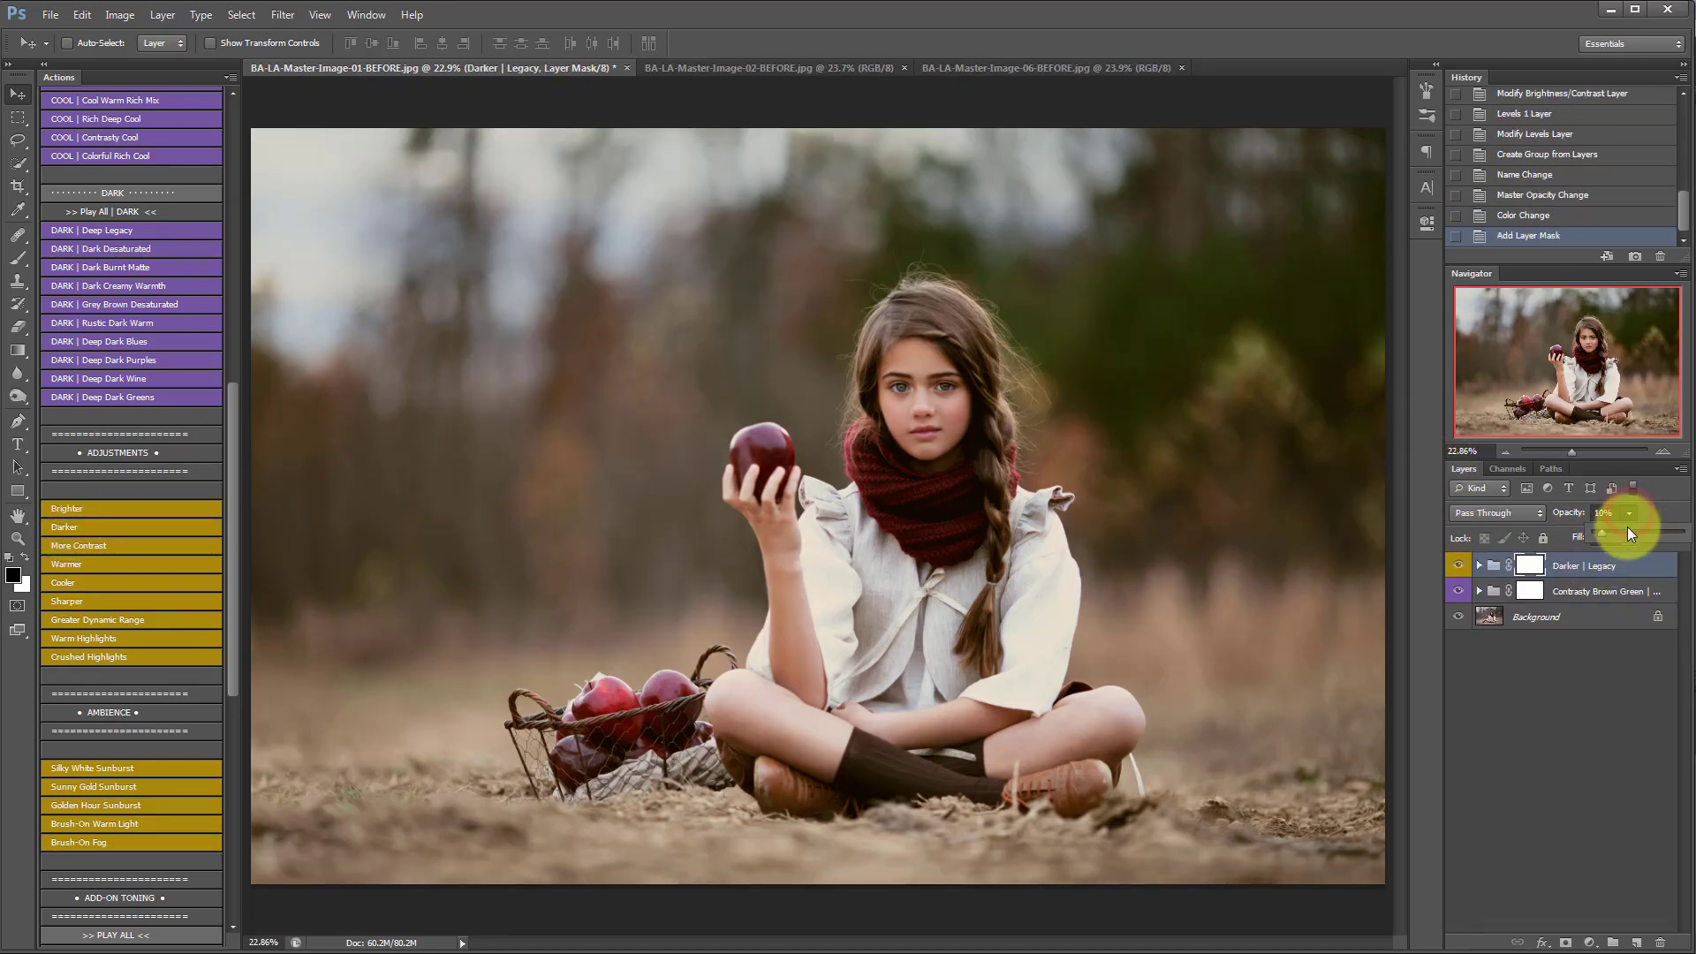
{"action": "left_click_drag", "start_coordinate": [1624, 536], "coordinate": [1639, 537]}
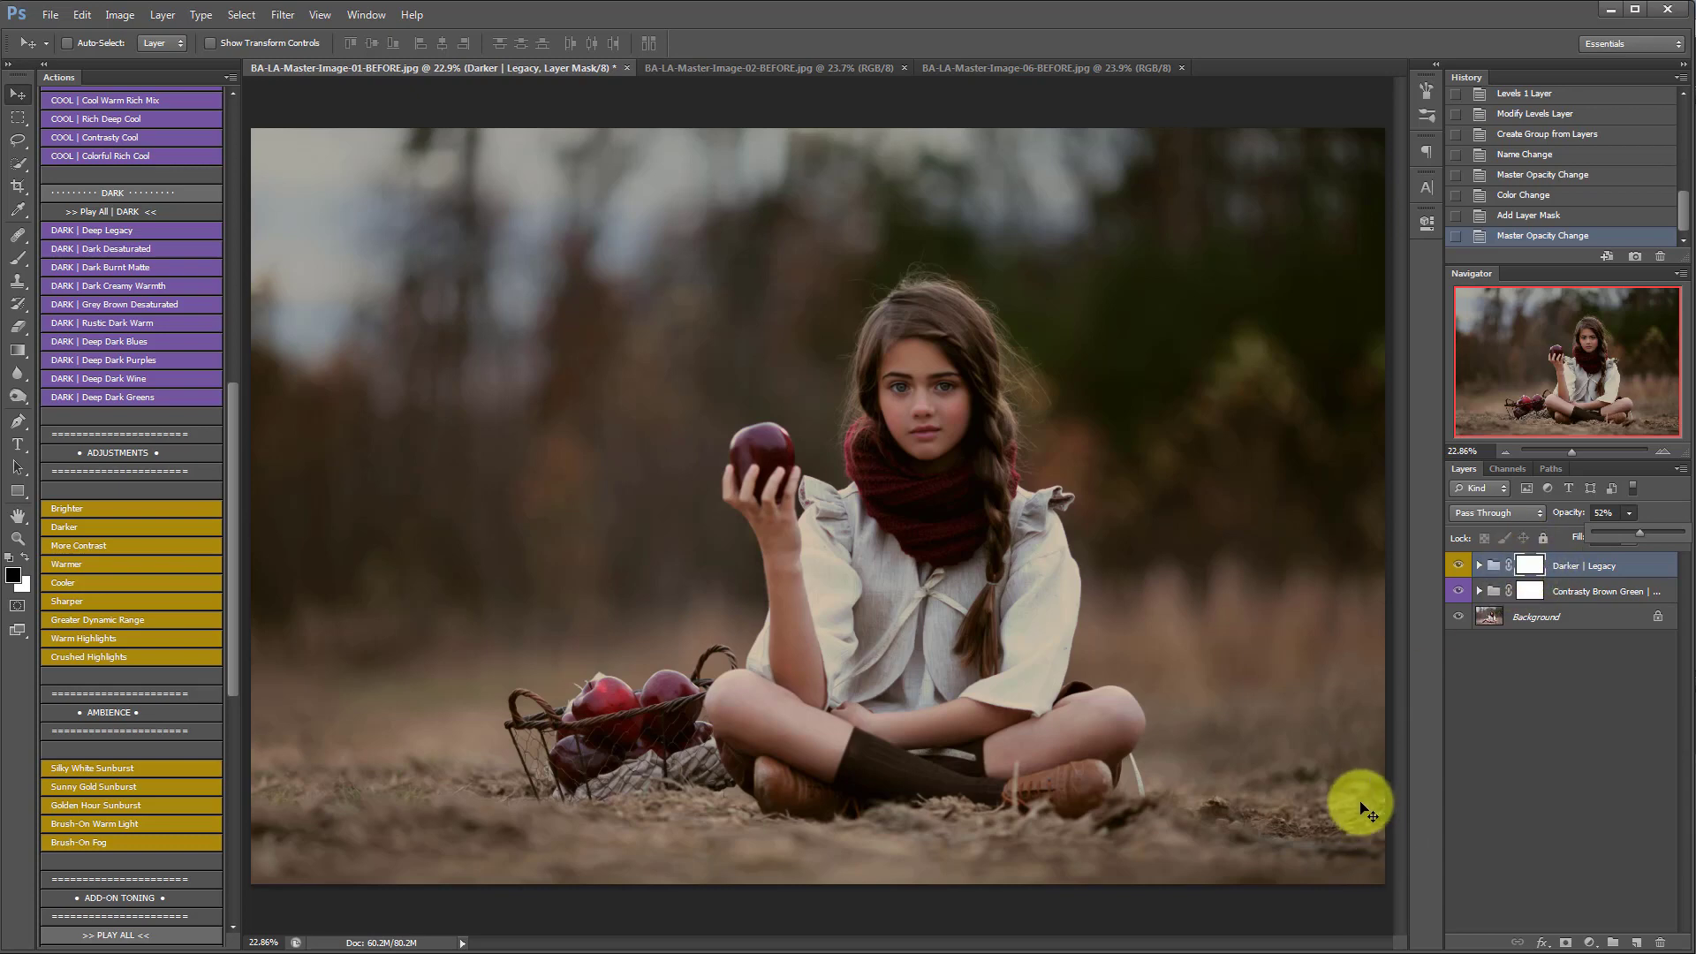
Step: Invert the Darker group's mask to black and prepare a soft white brush with 22% flow
{"action": "key", "text": "ctrl+i"}
{"action": "left_click", "coordinate": [19, 260]}
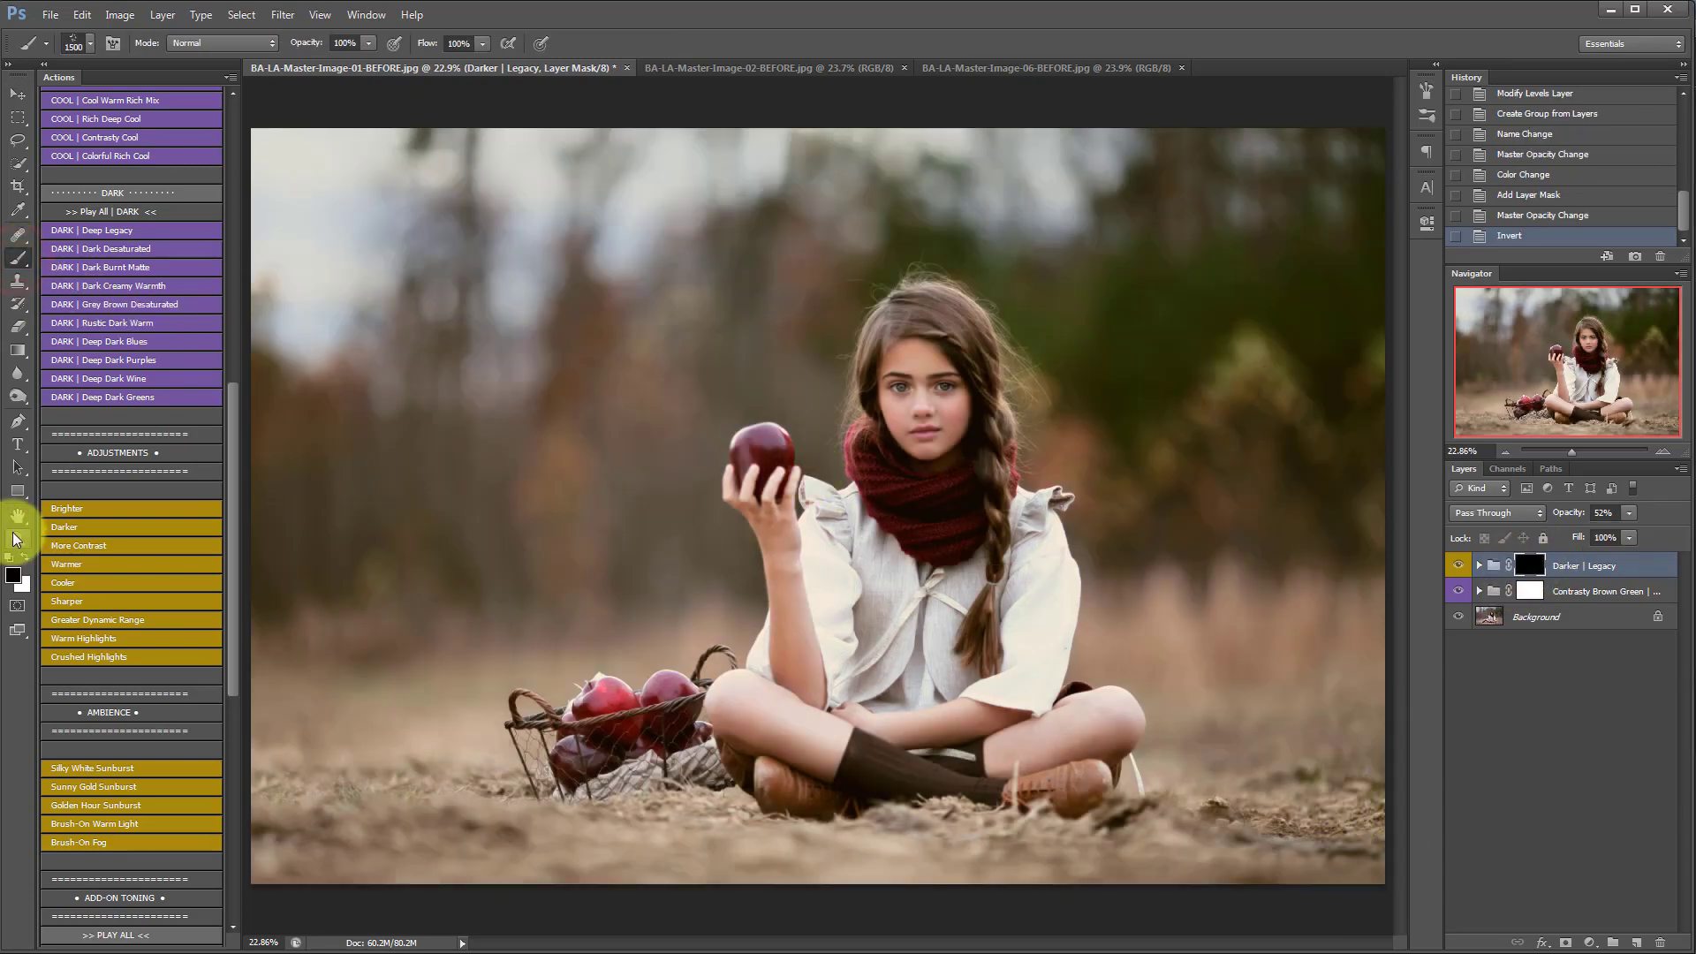
{"action": "left_click", "coordinate": [25, 557]}
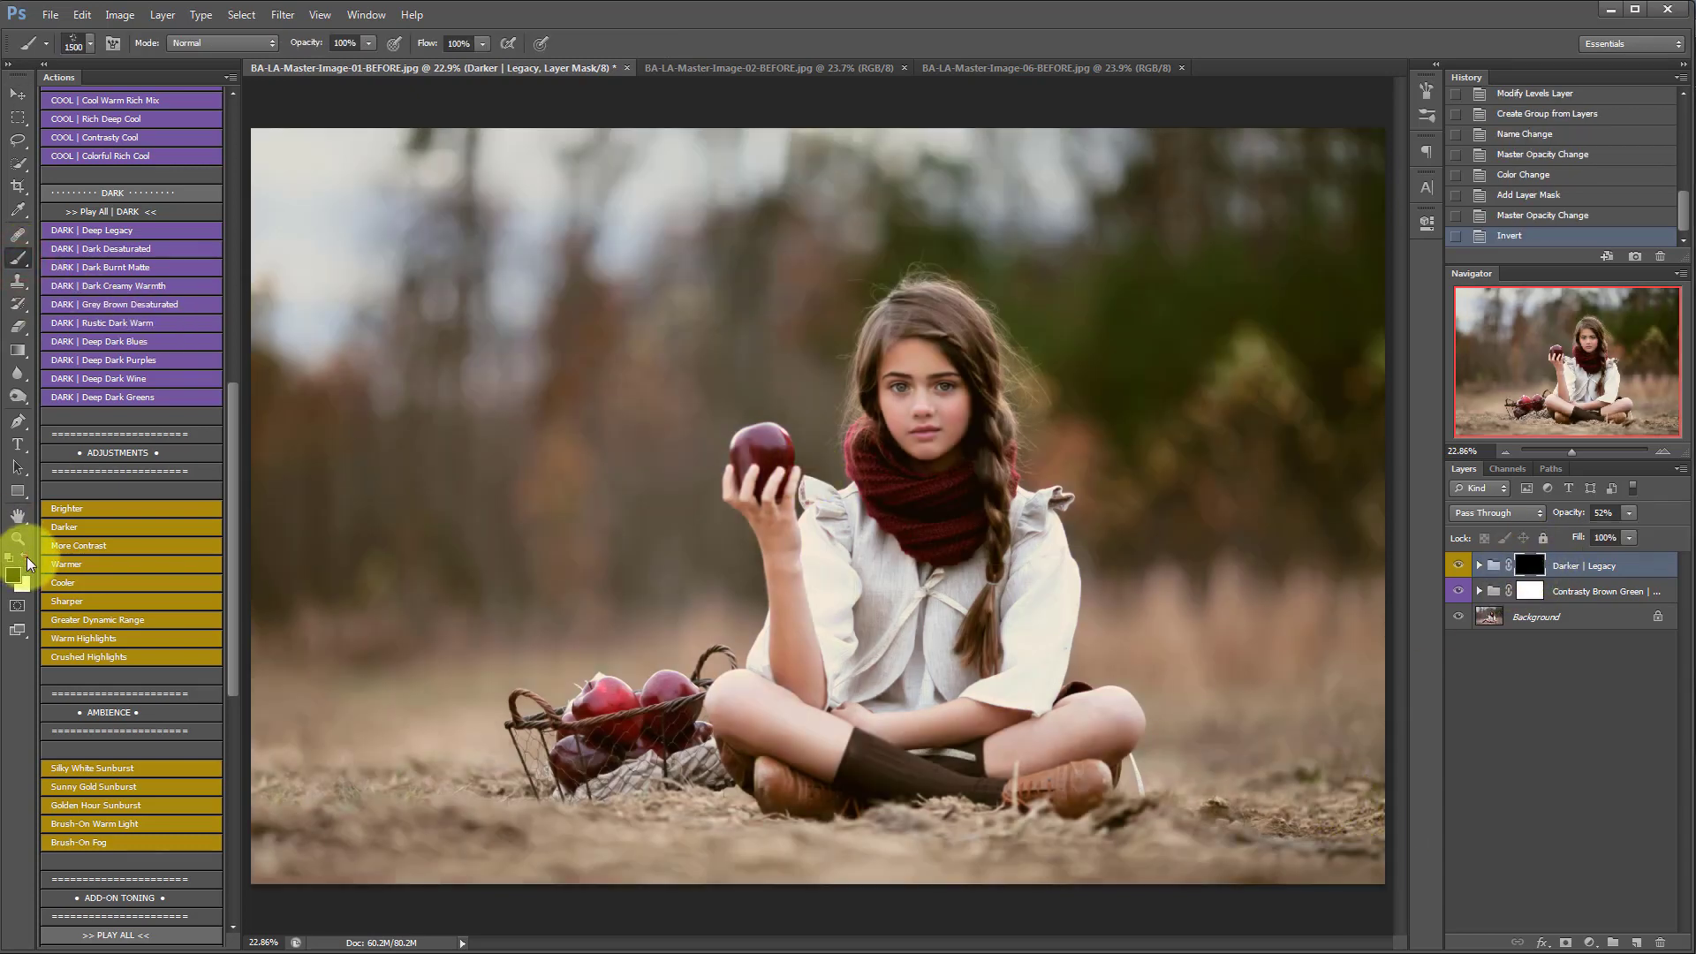
{"action": "left_click", "coordinate": [83, 42]}
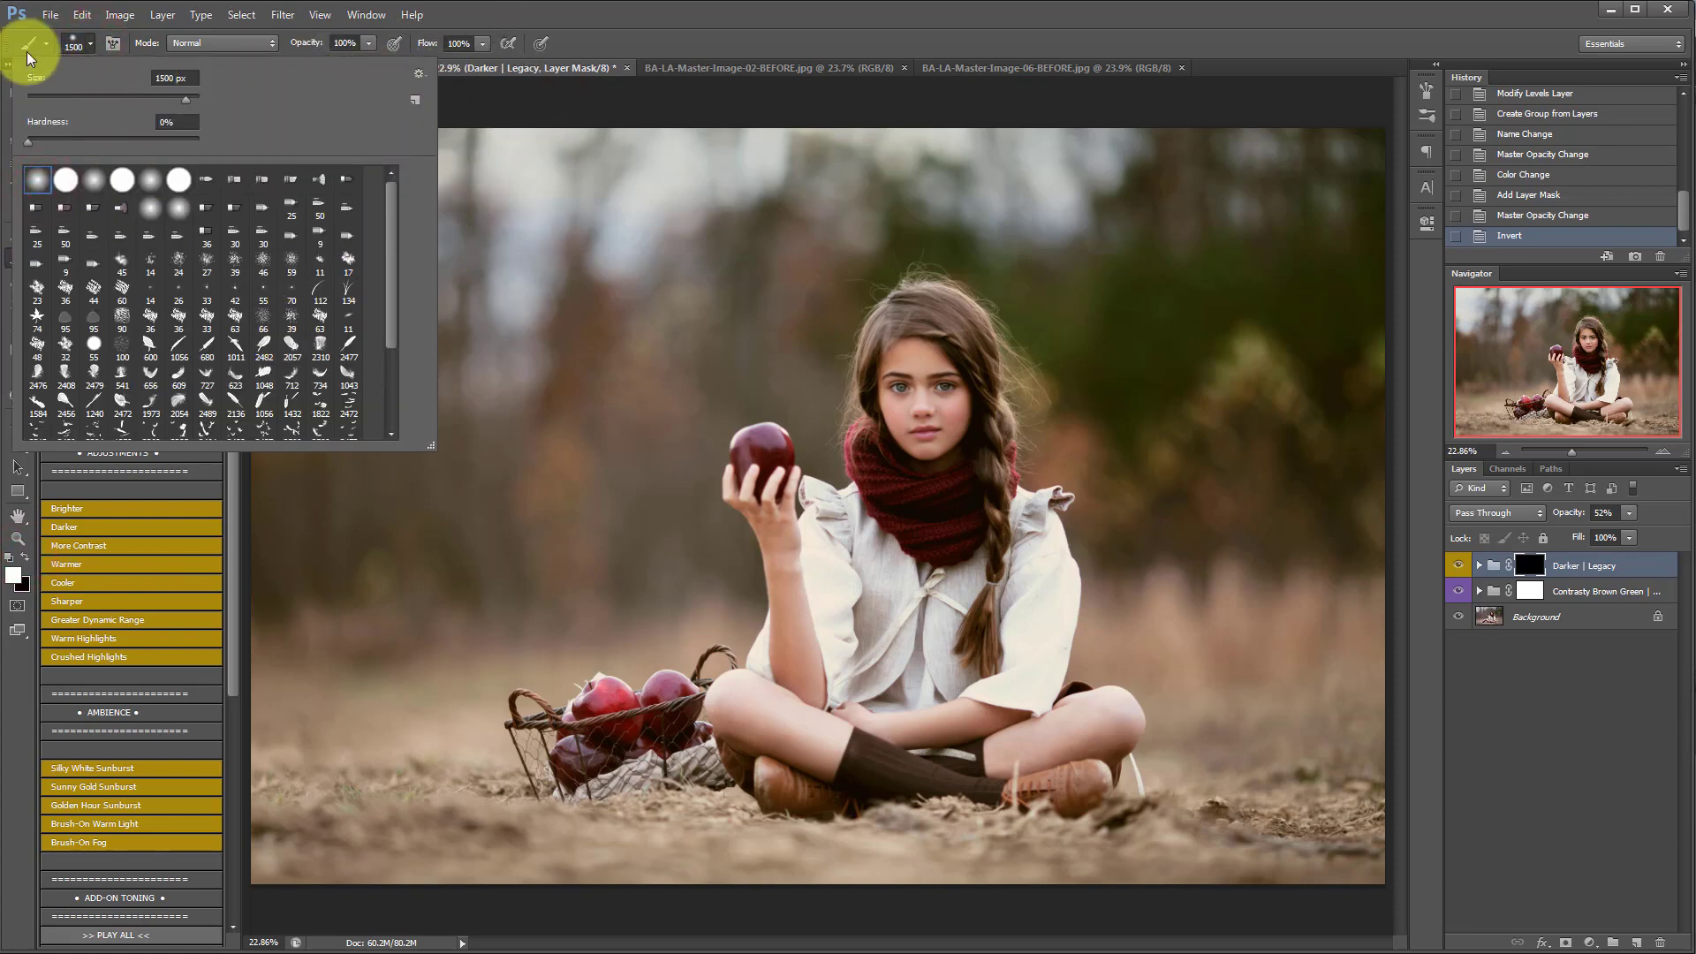
{"action": "left_click", "coordinate": [85, 41]}
{"action": "left_click_drag", "start_coordinate": [484, 45], "coordinate": [415, 74]}
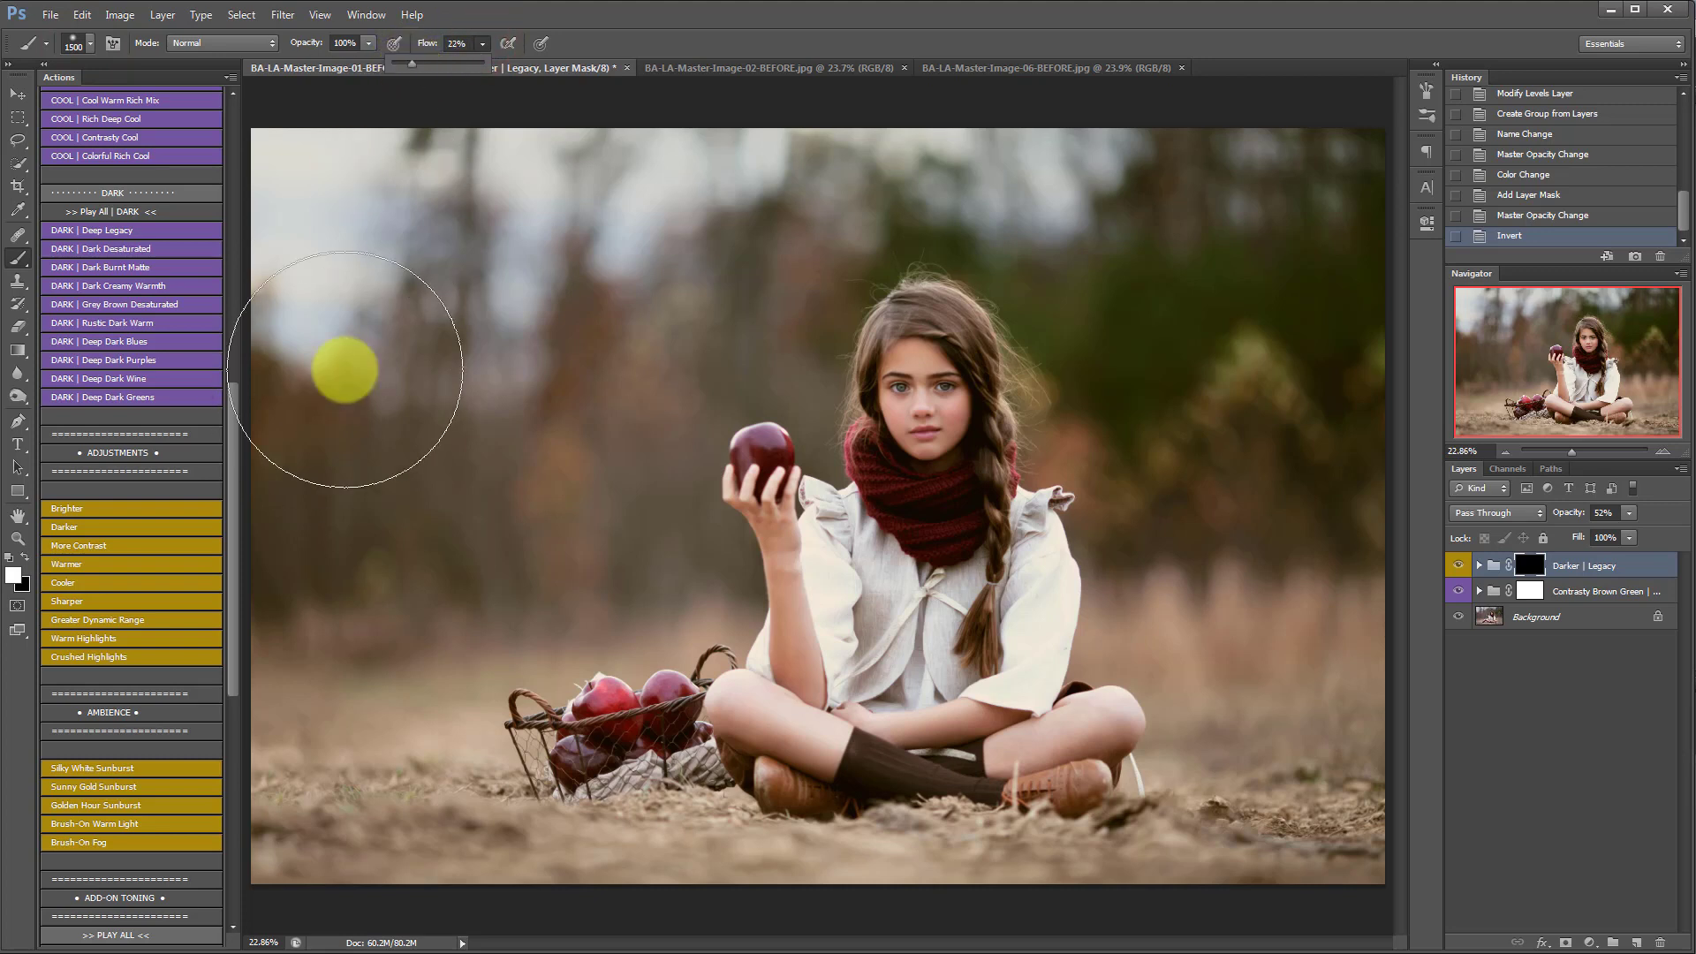
{"action": "left_click", "coordinate": [77, 44]}
{"action": "left_click", "coordinate": [606, 113]}
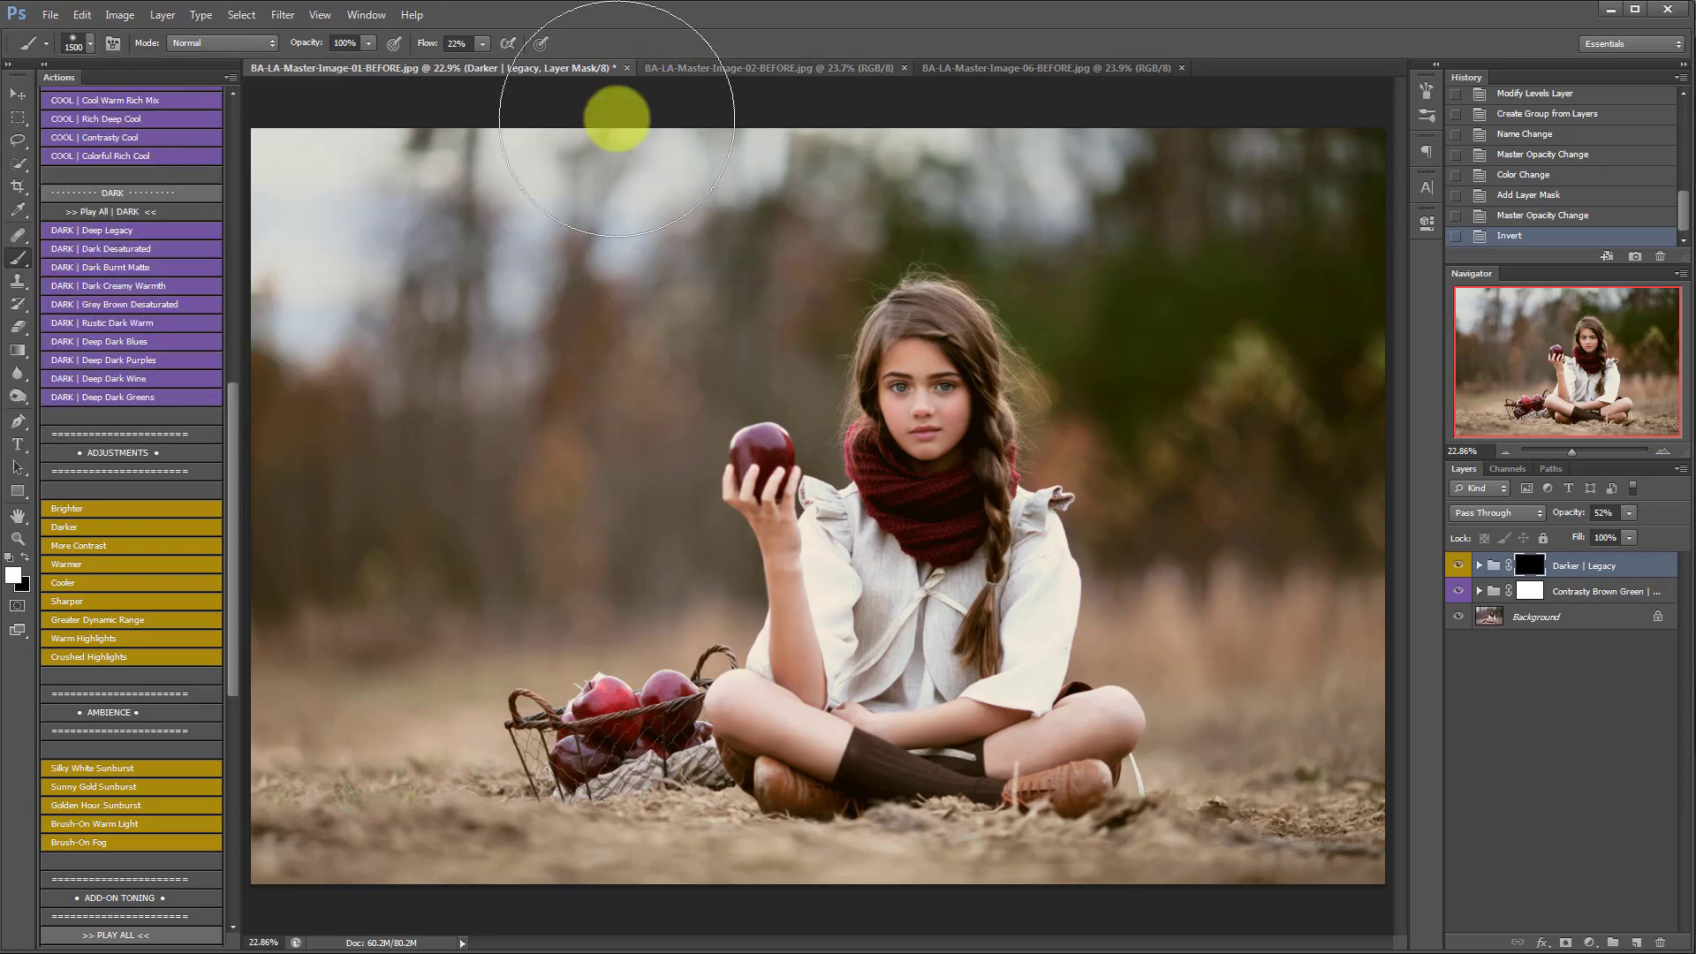
Step: Paint the darkening onto the Darker mask along the ground and the photo's outer edges, redoing the first stroke
{"action": "mouse_move", "coordinate": [369, 800]}
{"action": "left_mouse_down"}
{"action": "mouse_move", "coordinate": [322, 833]}
{"action": "mouse_move", "coordinate": [257, 731]}
{"action": "left_mouse_up"}
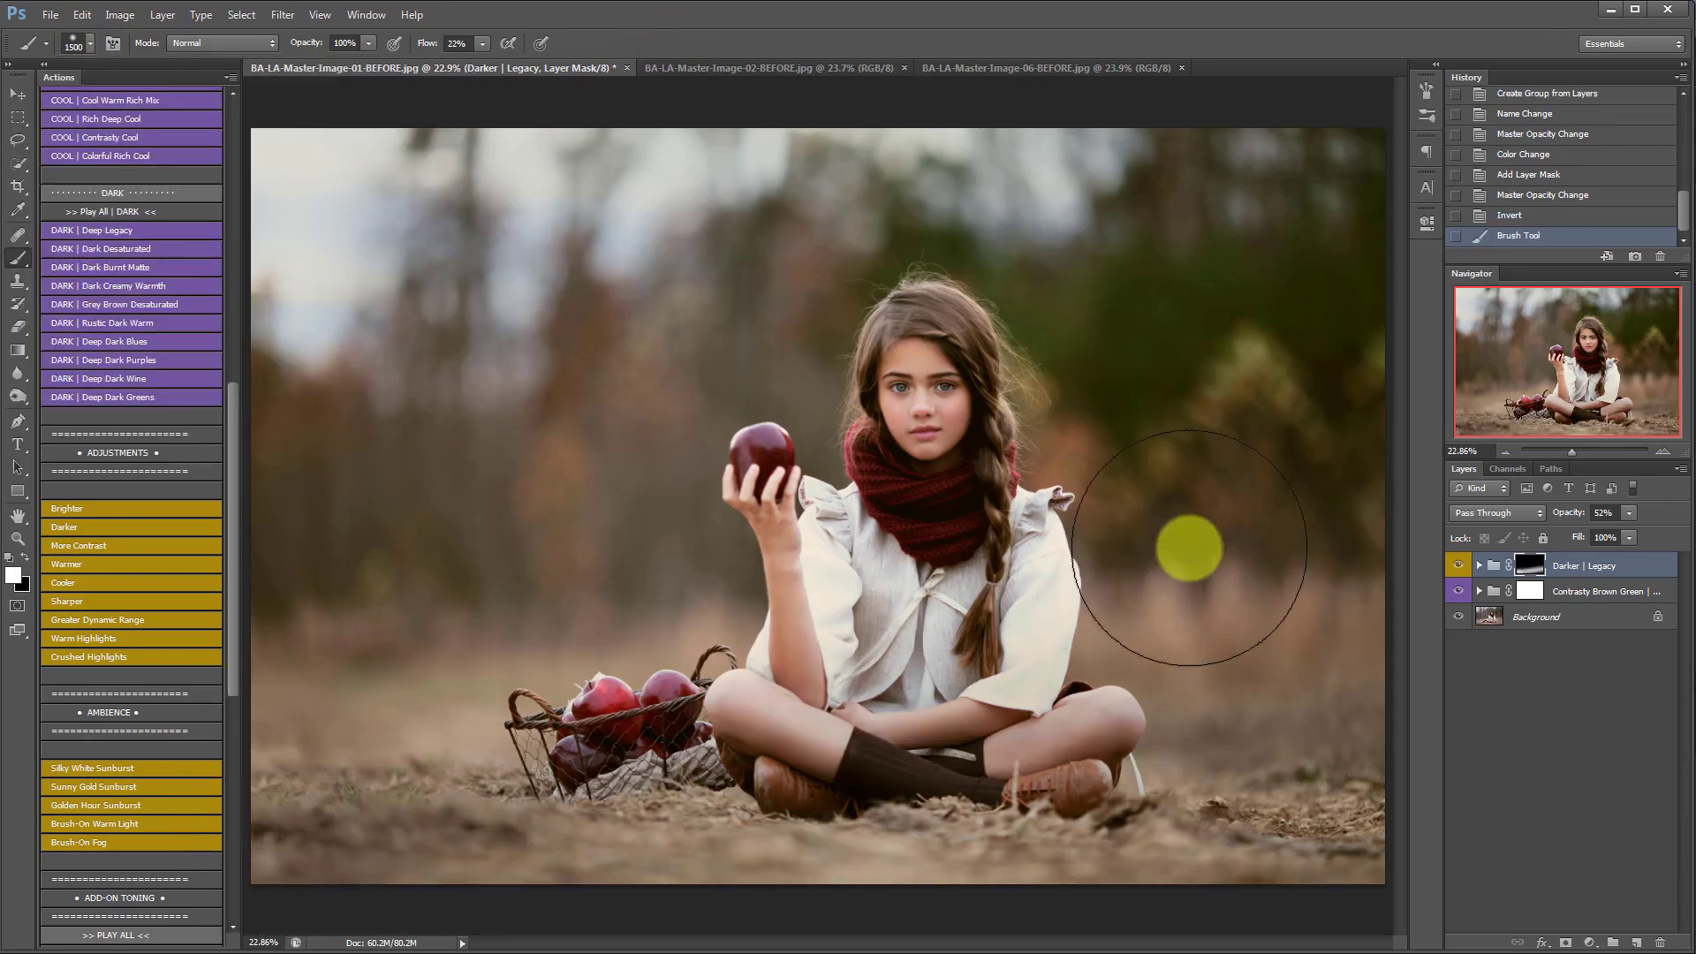
{"action": "left_click", "coordinate": [1547, 217]}
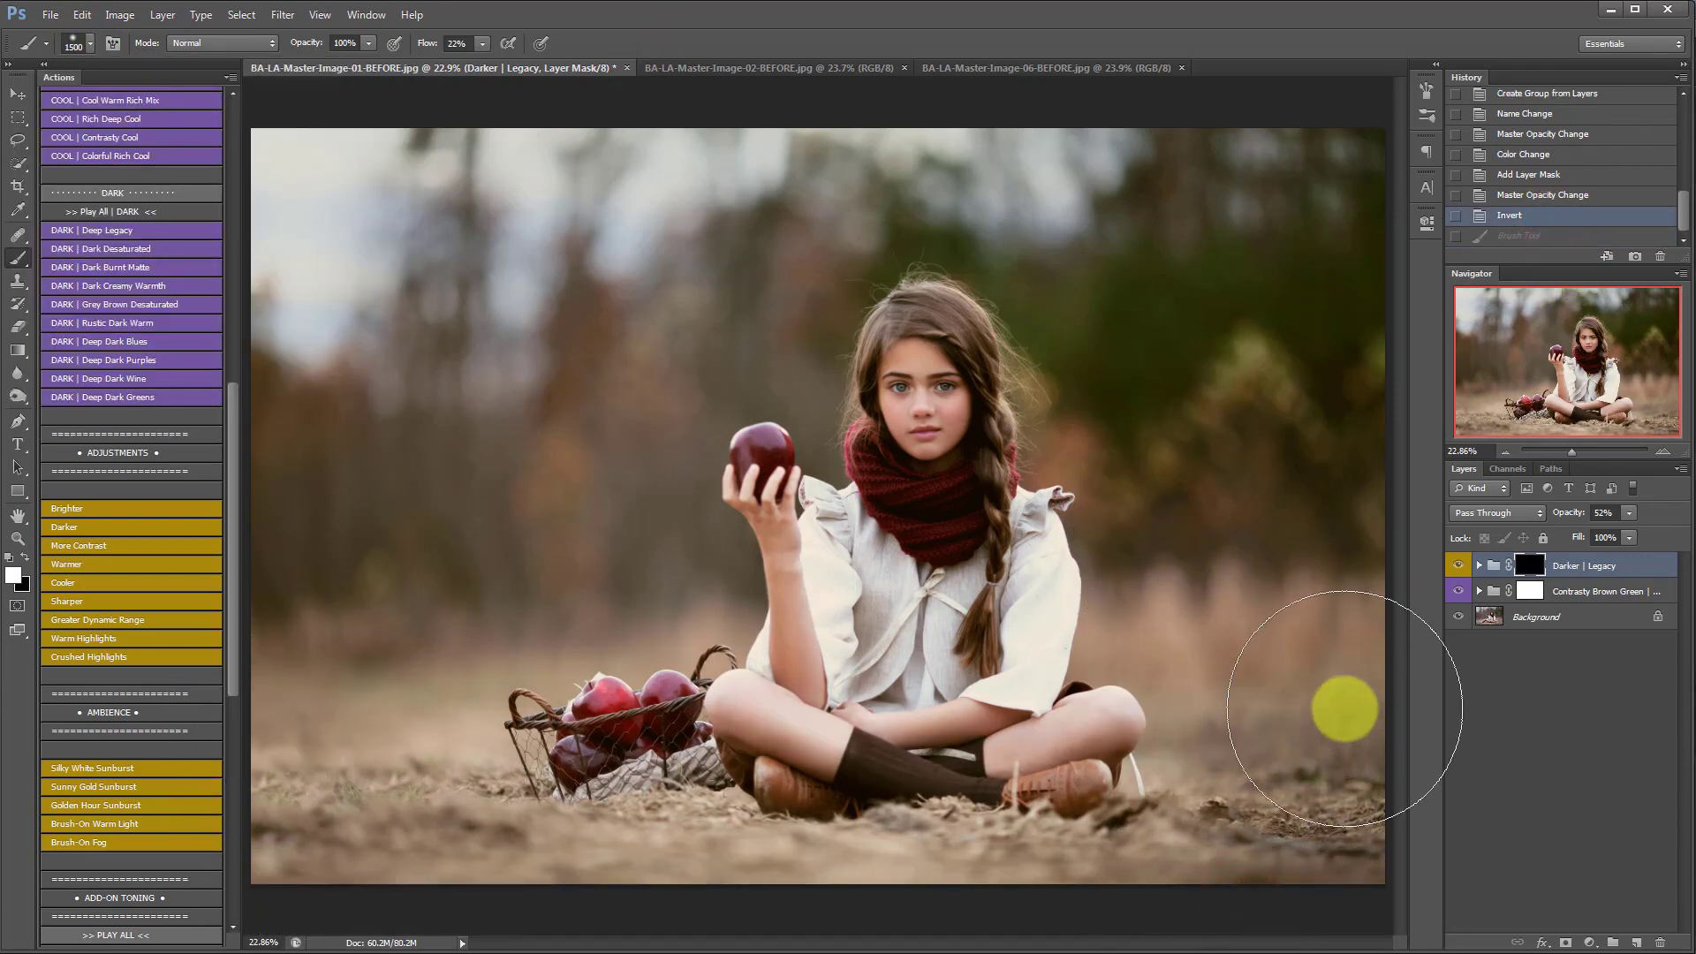
{"action": "mouse_move", "coordinate": [1114, 883]}
{"action": "left_mouse_down"}
{"action": "mouse_move", "coordinate": [823, 918]}
{"action": "mouse_move", "coordinate": [633, 890]}
{"action": "left_mouse_up"}
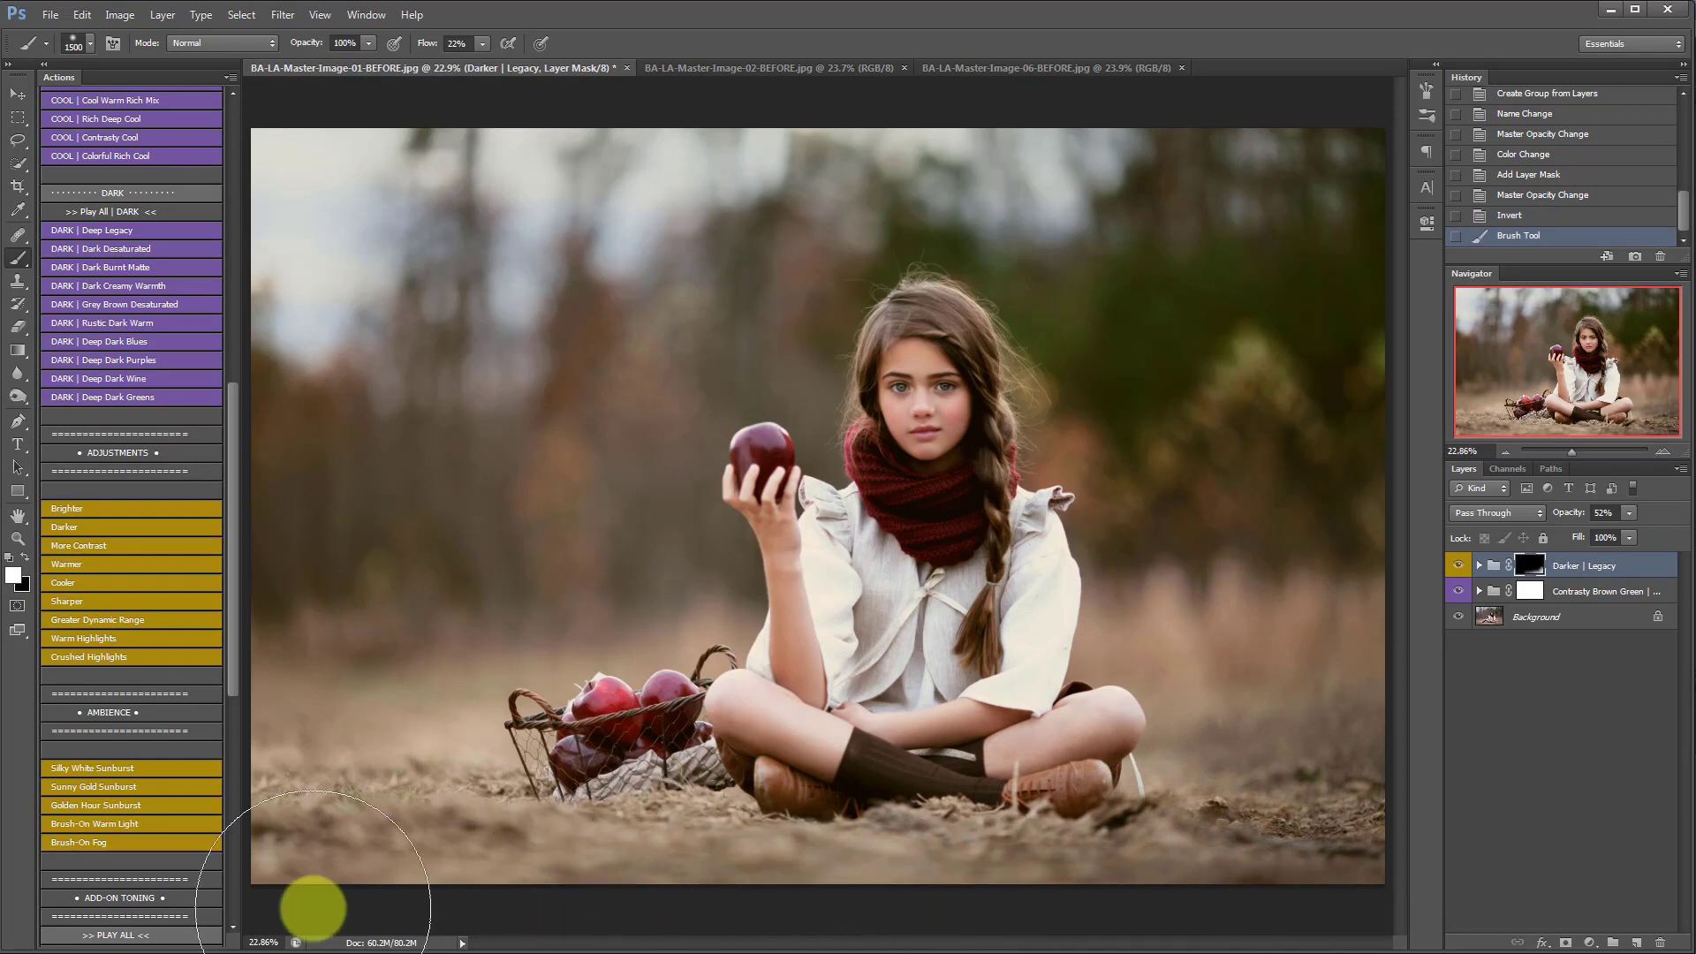
{"action": "mouse_move", "coordinate": [318, 740]}
{"action": "left_mouse_down"}
{"action": "mouse_move", "coordinate": [409, 777]}
{"action": "mouse_move", "coordinate": [450, 863]}
{"action": "mouse_move", "coordinate": [254, 806]}
{"action": "mouse_move", "coordinate": [238, 879]}
{"action": "mouse_move", "coordinate": [239, 523]}
{"action": "mouse_move", "coordinate": [443, 575]}
{"action": "mouse_move", "coordinate": [337, 398]}
{"action": "left_mouse_up"}
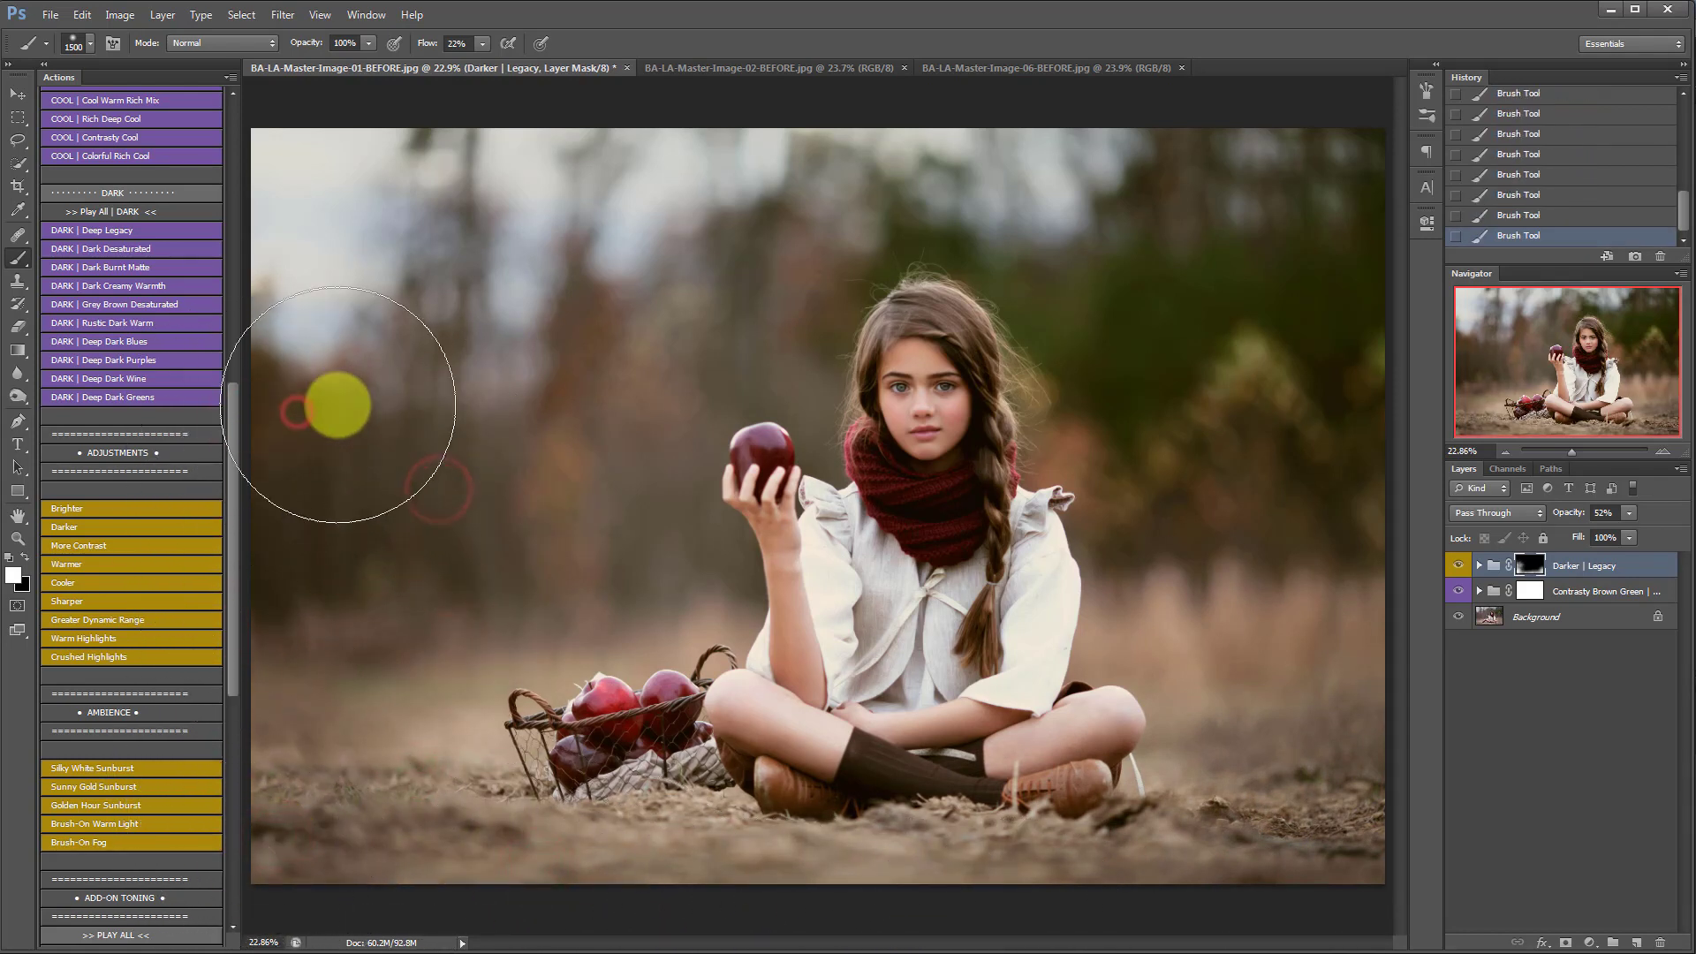
{"action": "left_click_drag", "start_coordinate": [1331, 308], "coordinate": [1307, 228]}
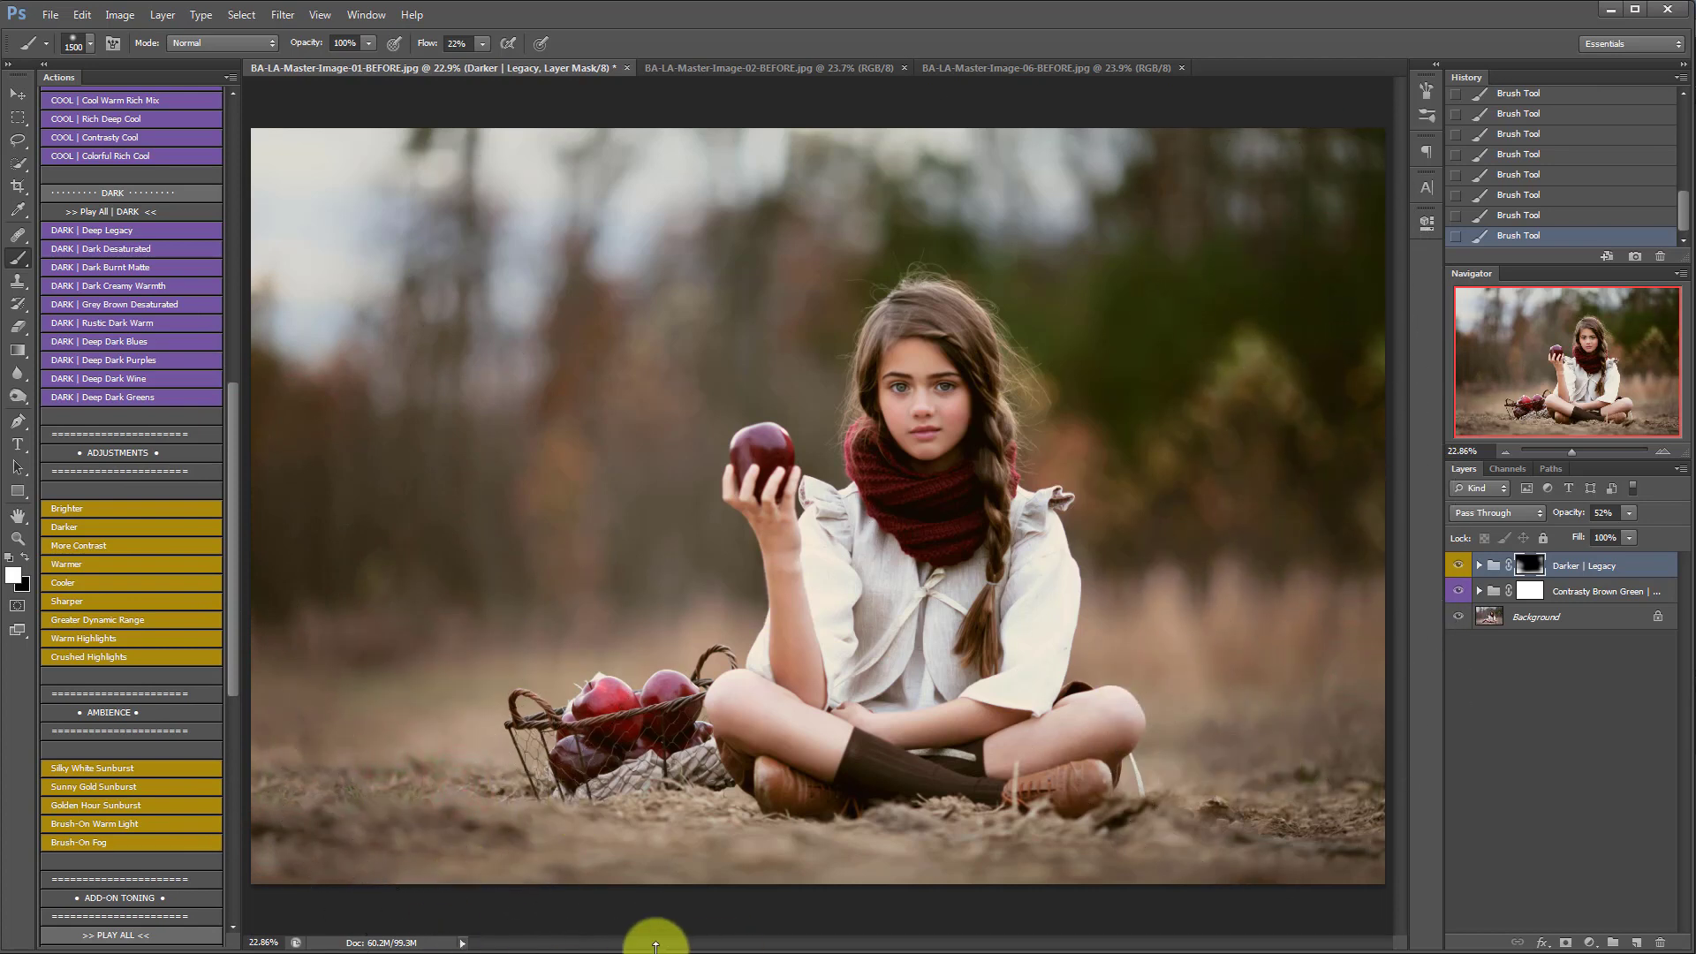
{"action": "key", "text": "x"}
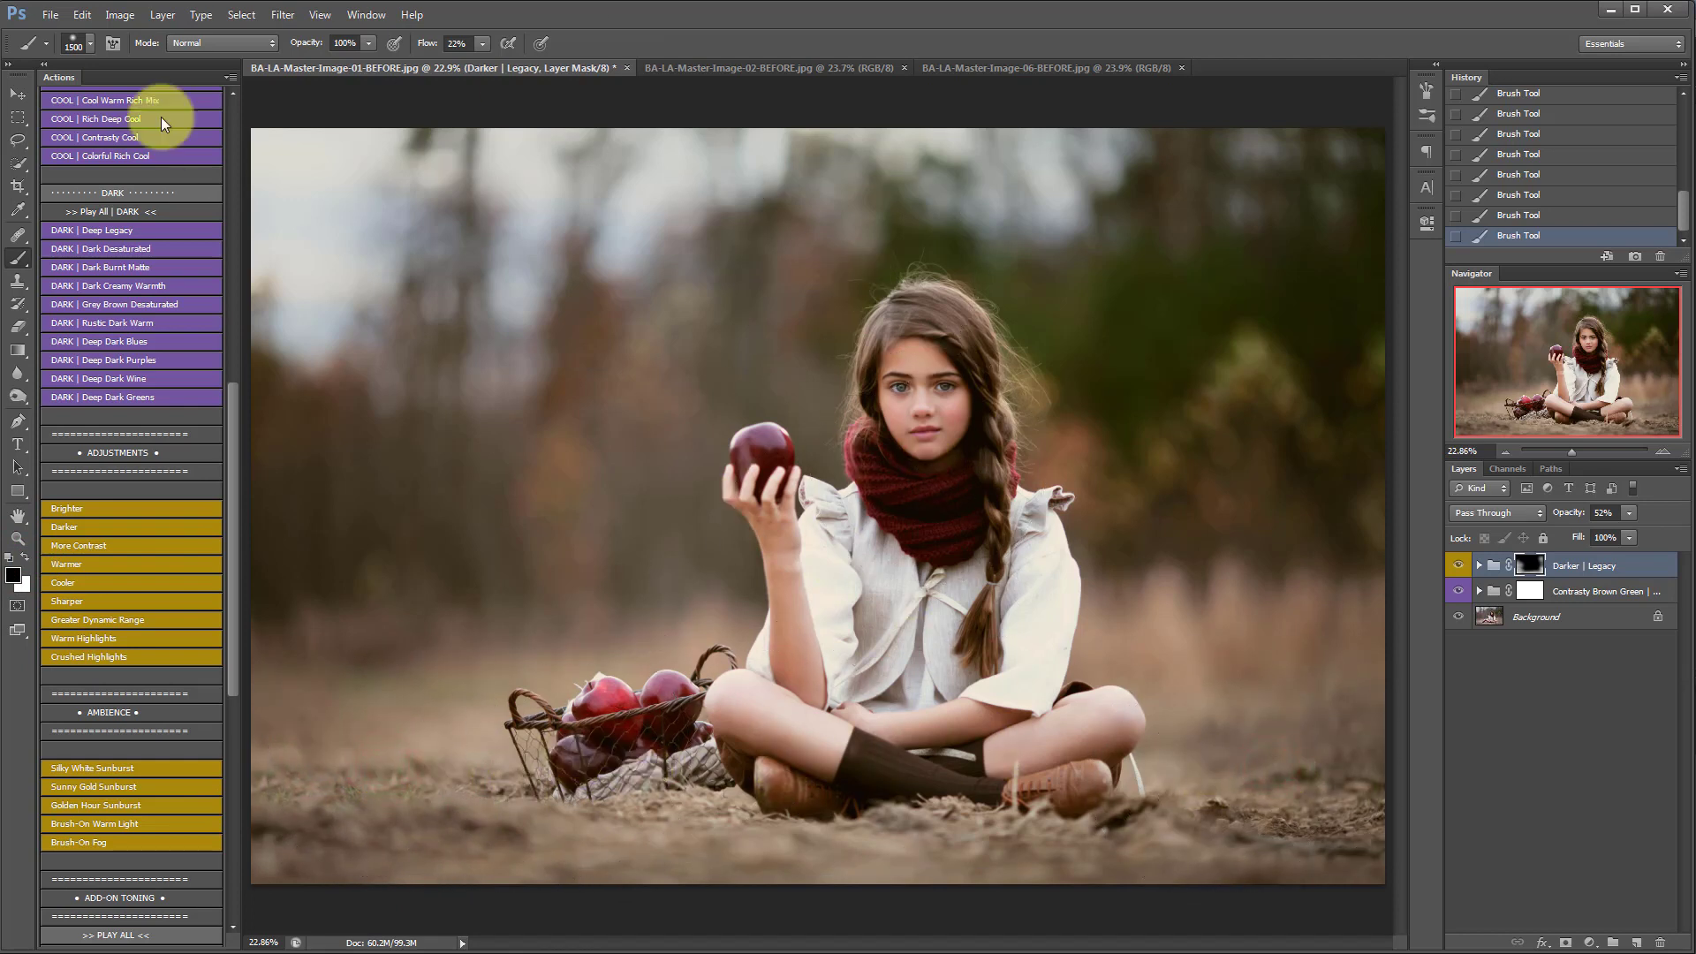
Step: Run the Silky White Sunburst action and move the sunburst closer to the girl's head
{"action": "left_click", "coordinate": [19, 92]}
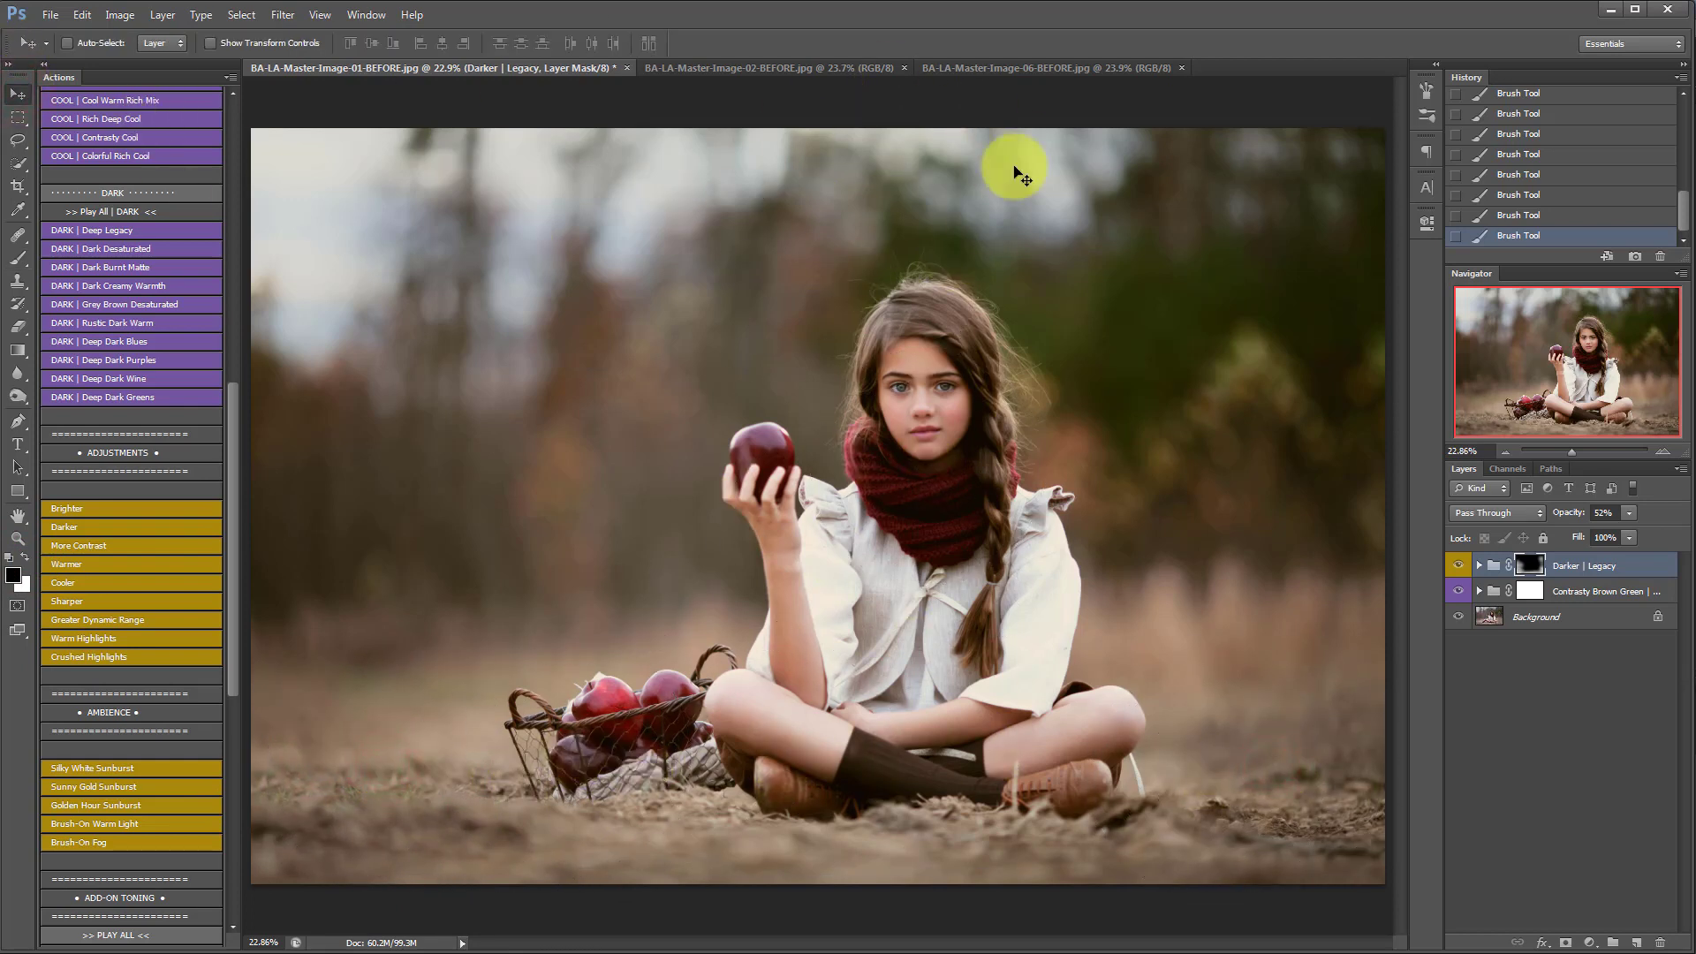
{"action": "left_click_drag", "start_coordinate": [231, 468], "coordinate": [234, 503]}
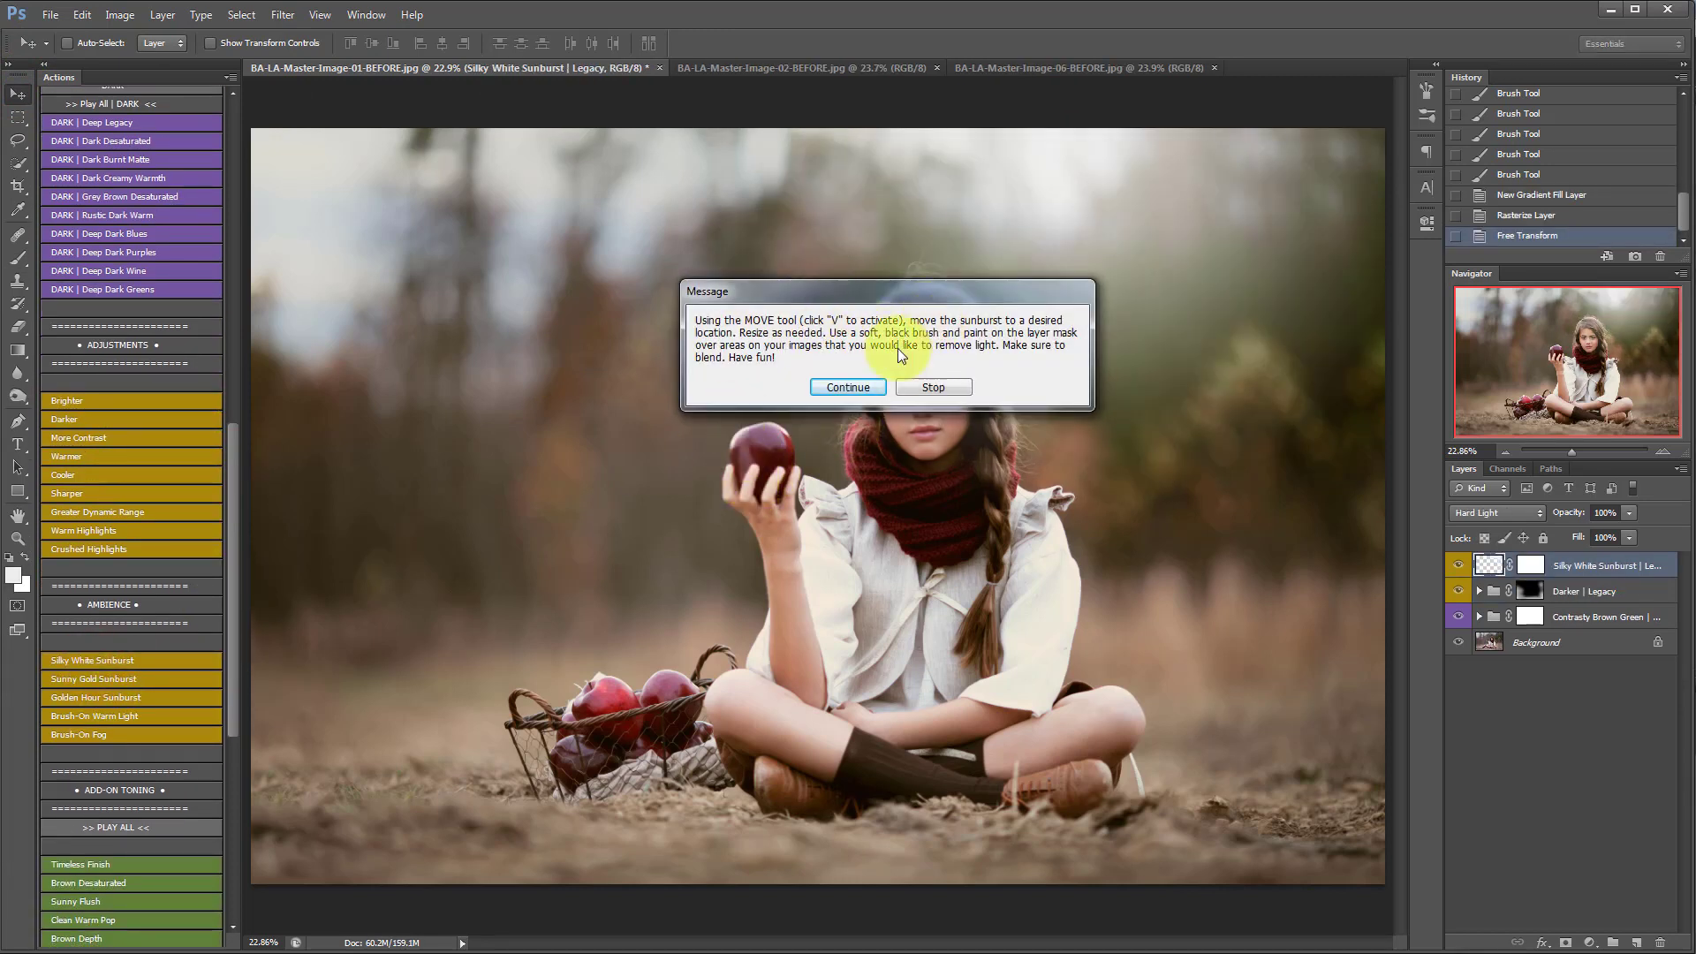
{"action": "left_click", "coordinate": [870, 389]}
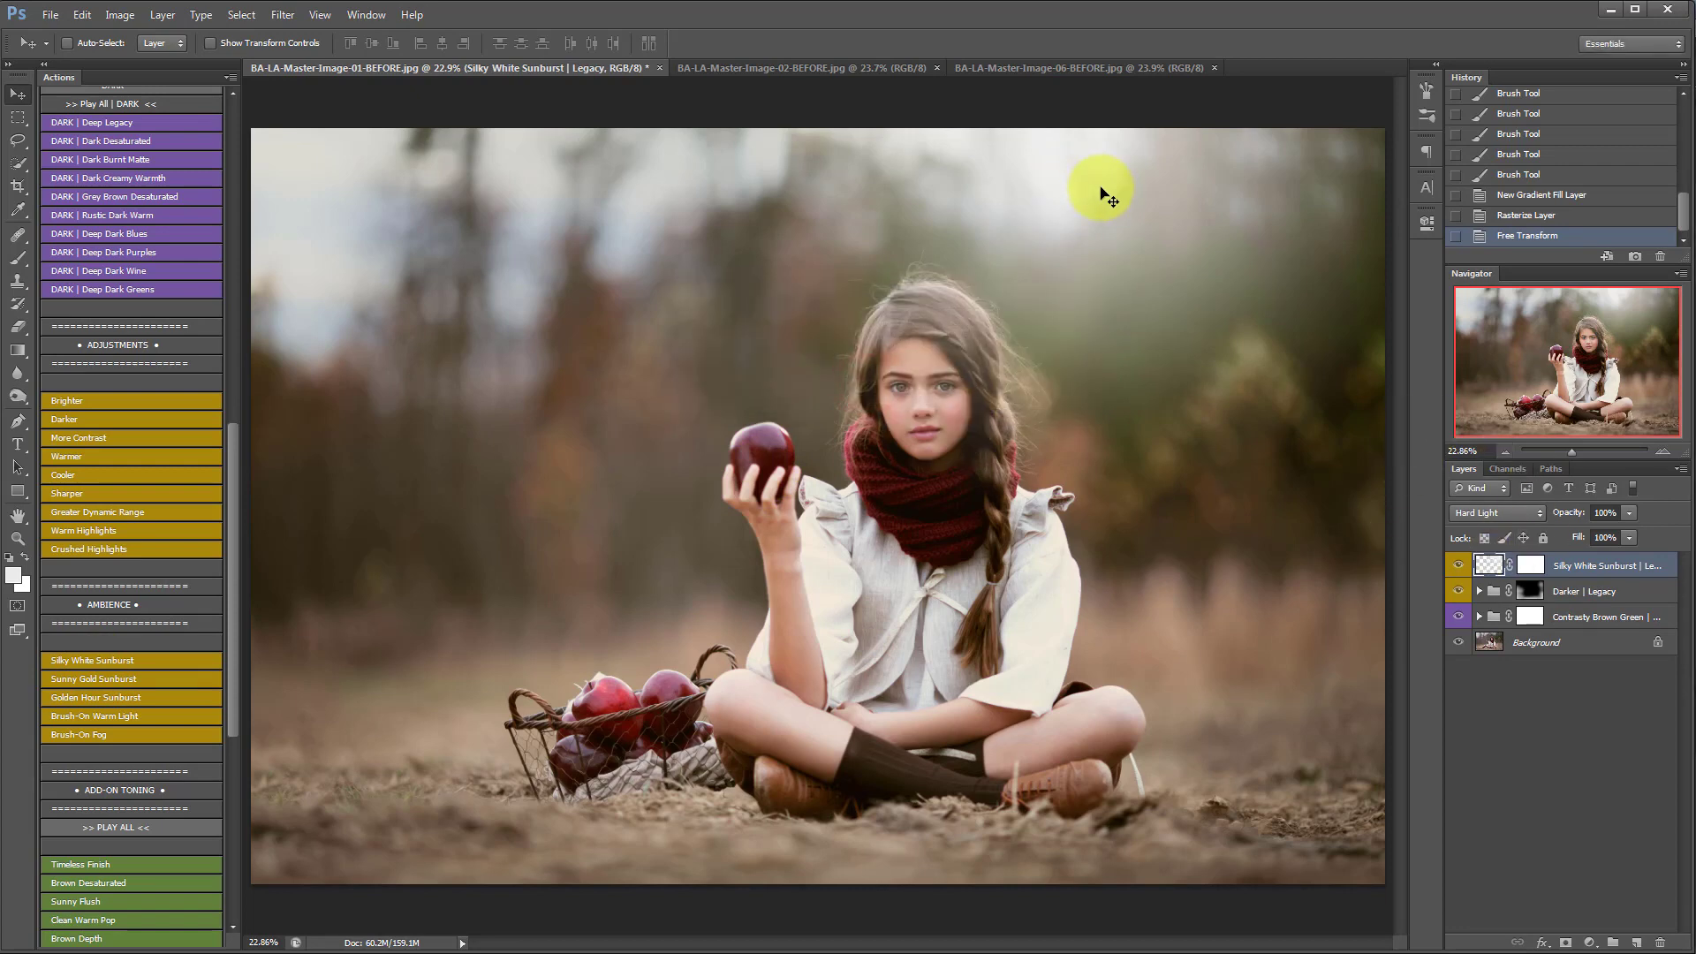
{"action": "left_click_drag", "start_coordinate": [1102, 193], "coordinate": [1017, 226]}
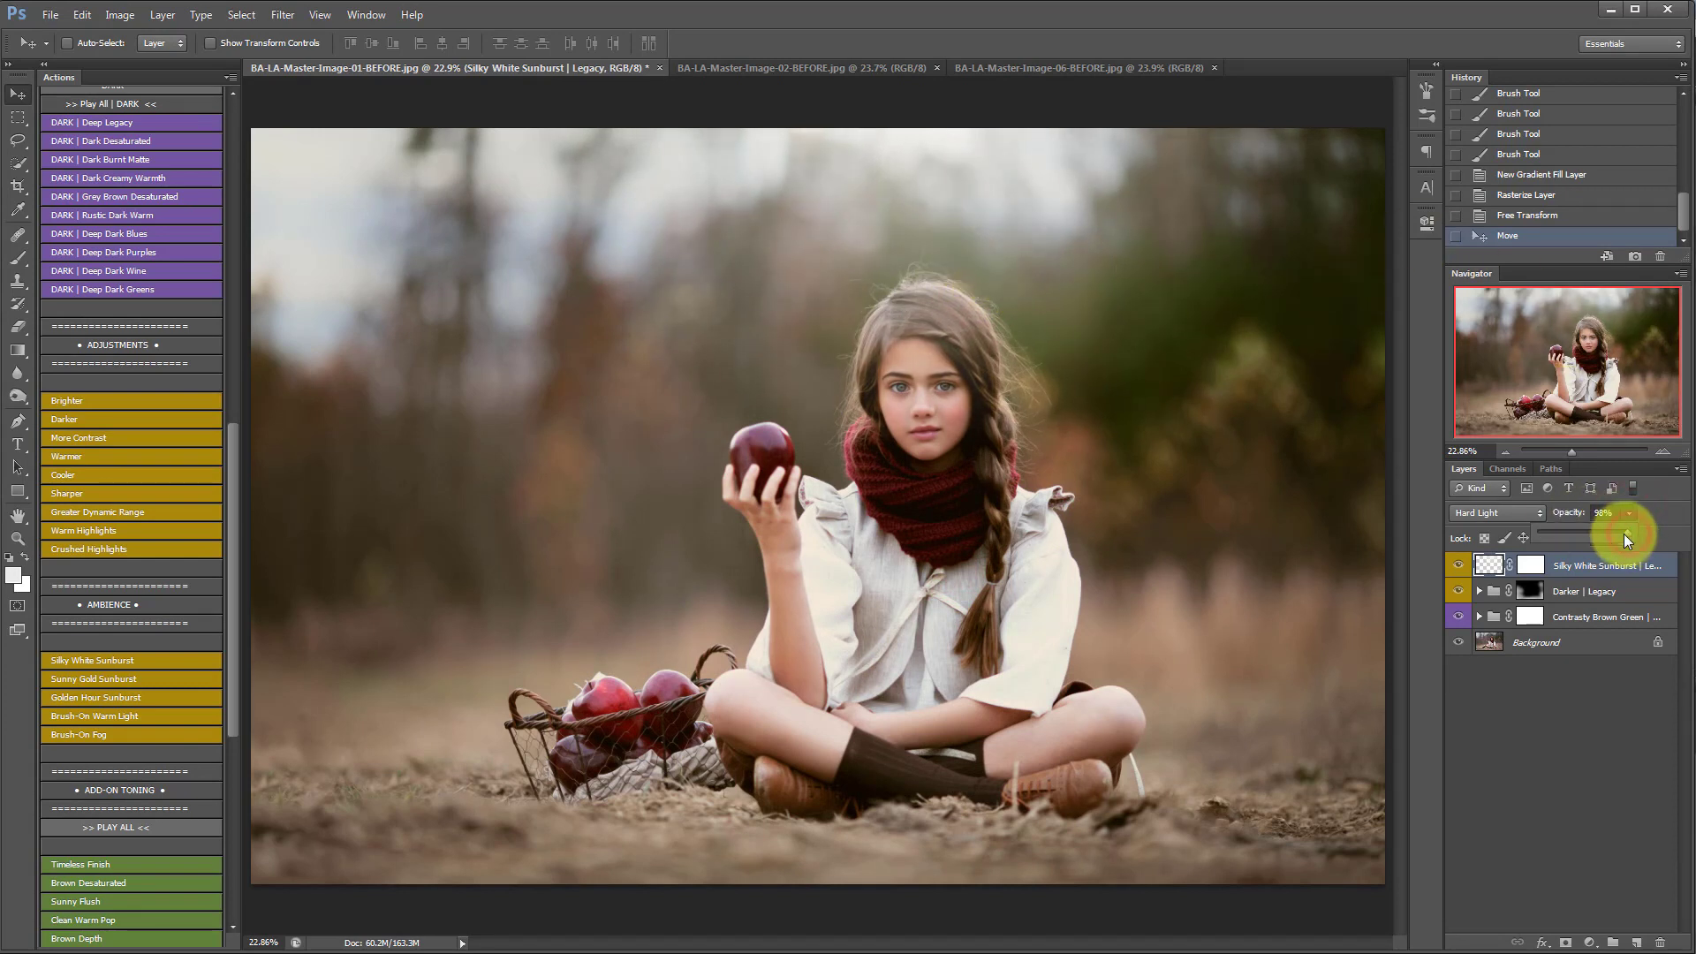
Step: Set the Silky White Sunburst layer's opacity to 61% and compare the edit with the original photo and without the sunburst
{"action": "left_click_drag", "start_coordinate": [1616, 534], "coordinate": [1594, 536]}
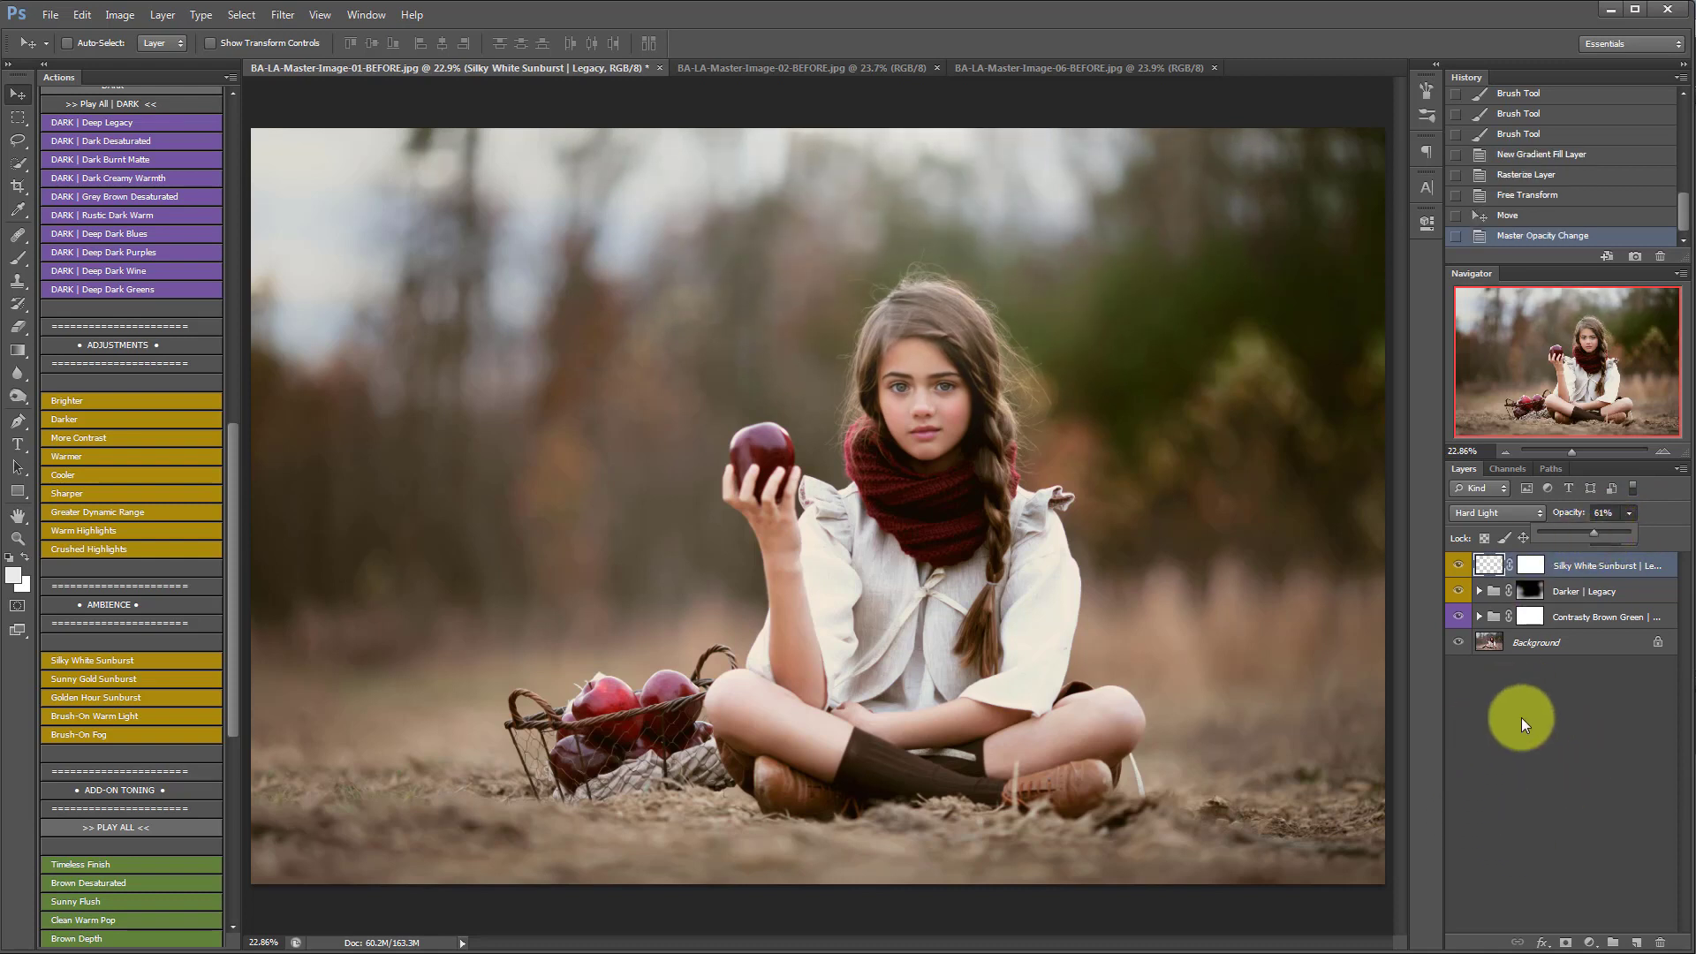
{"action": "left_click", "coordinate": [1459, 645], "text": "alt"}
{"action": "left_click", "coordinate": [1459, 645], "text": "alt"}
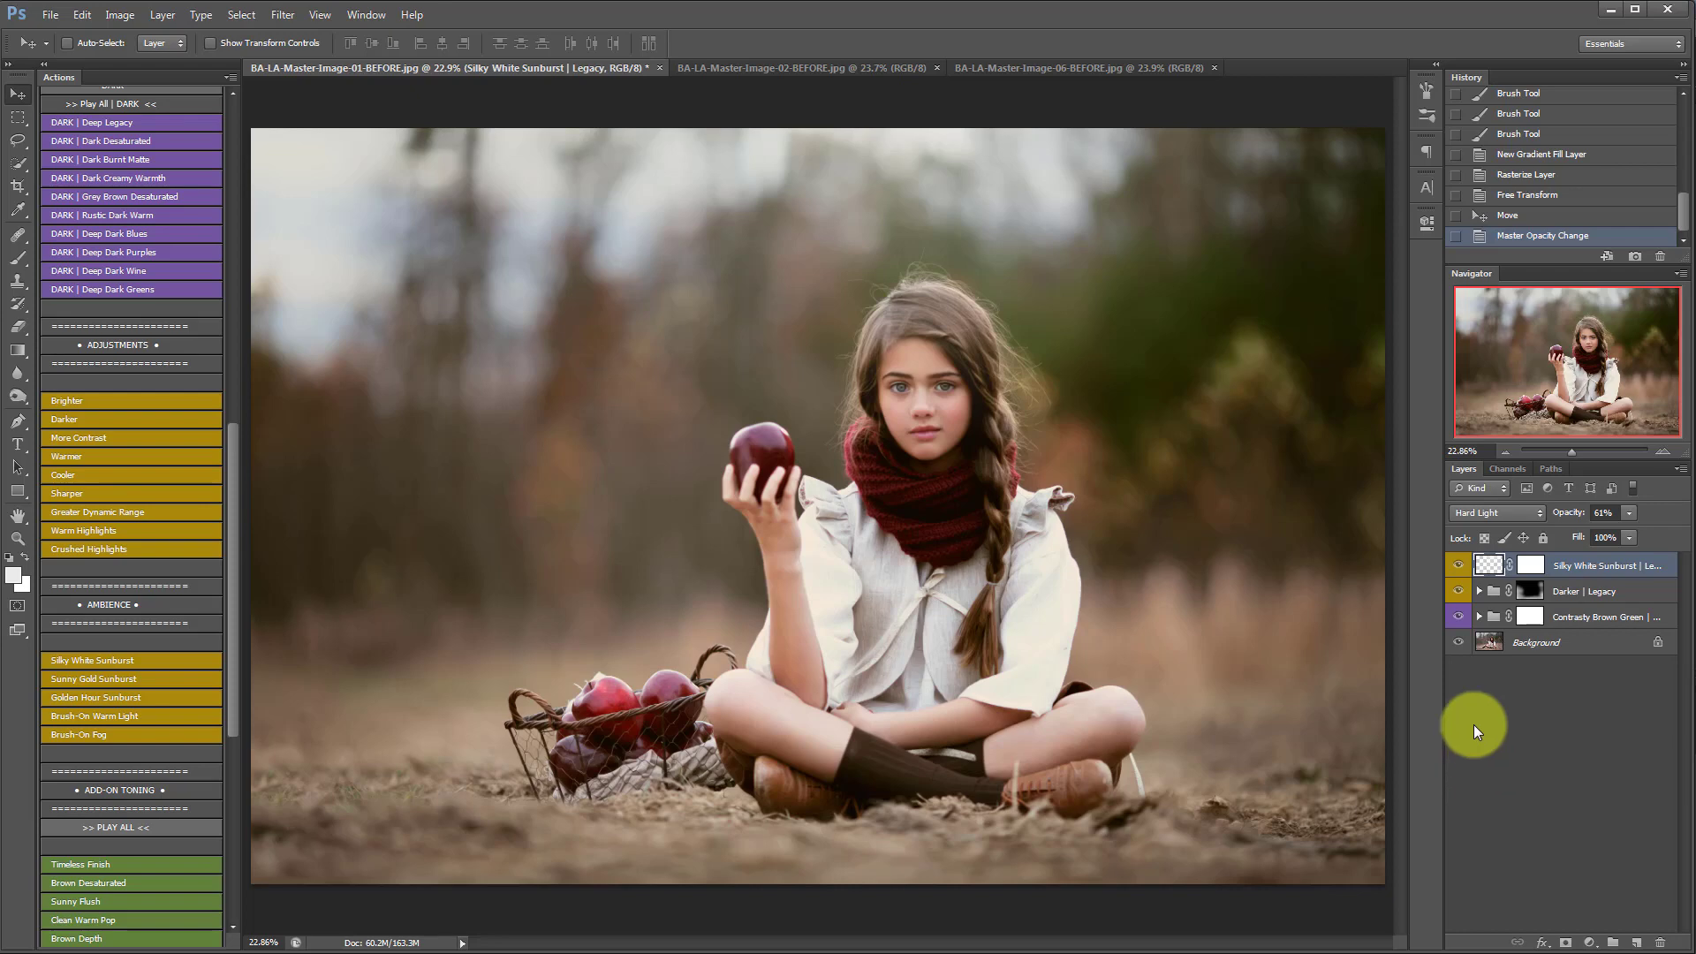
{"action": "left_click", "coordinate": [1459, 566]}
{"action": "left_click", "coordinate": [1460, 567]}
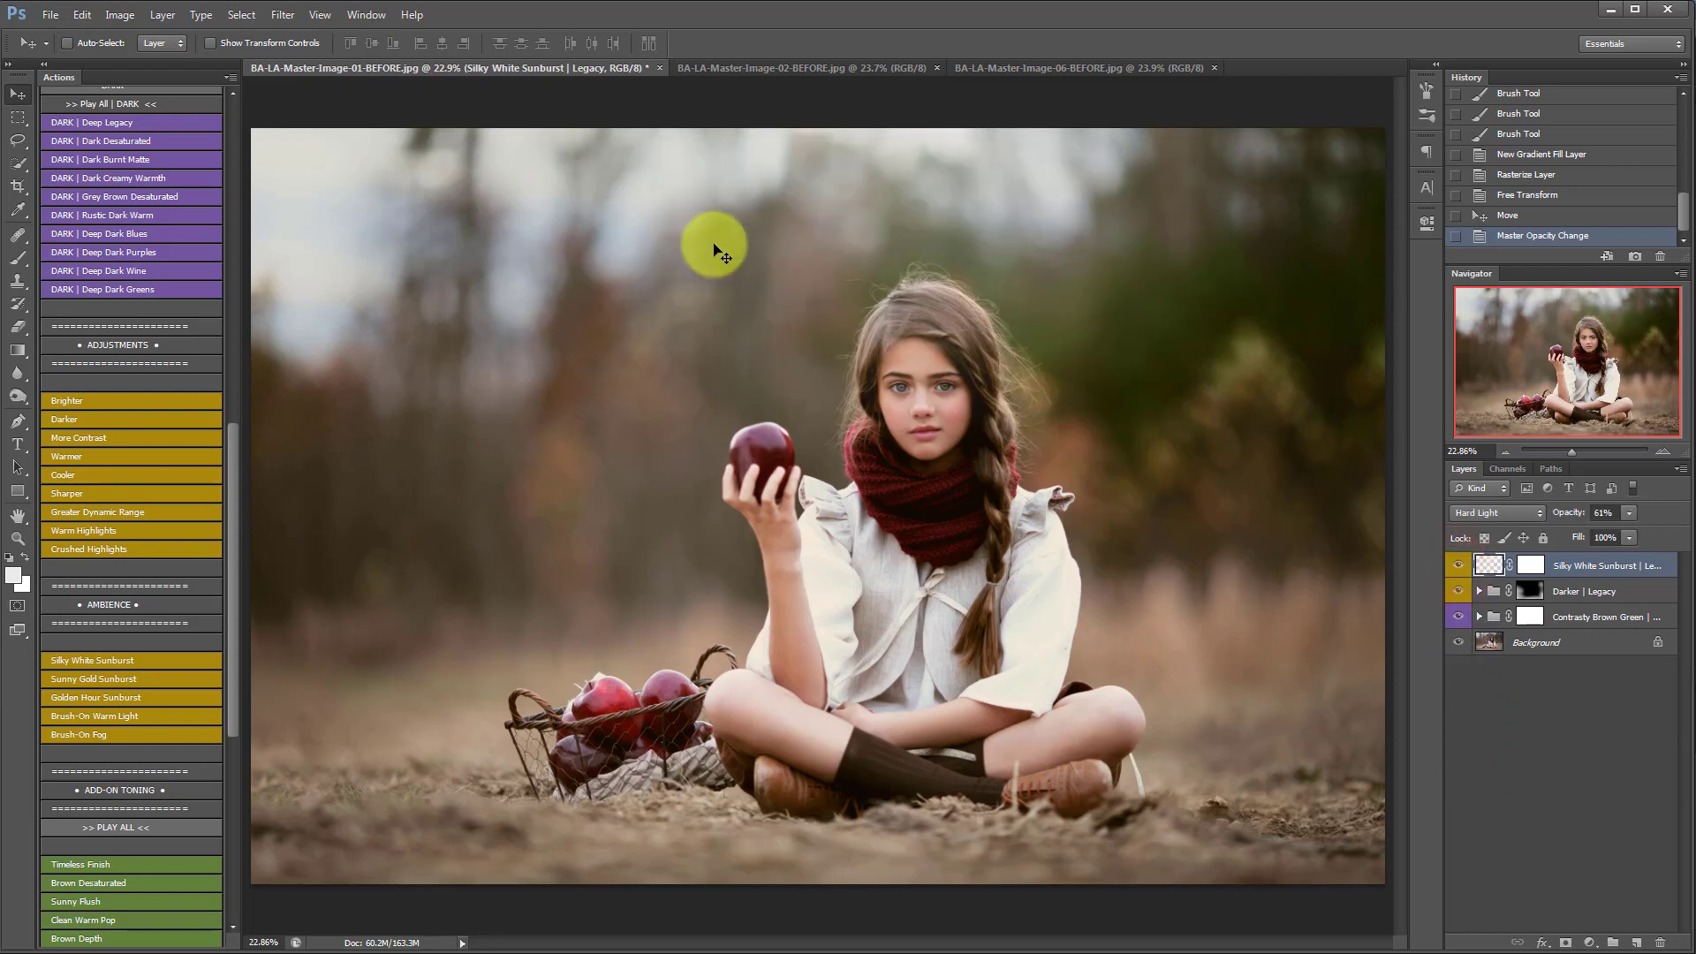
Step: Switch to the horse-and-girl photo BA-LA-Master-Image-02-BEFORE.jpg, fit it to the screen and activate the Move tool
{"action": "left_click", "coordinate": [806, 68]}
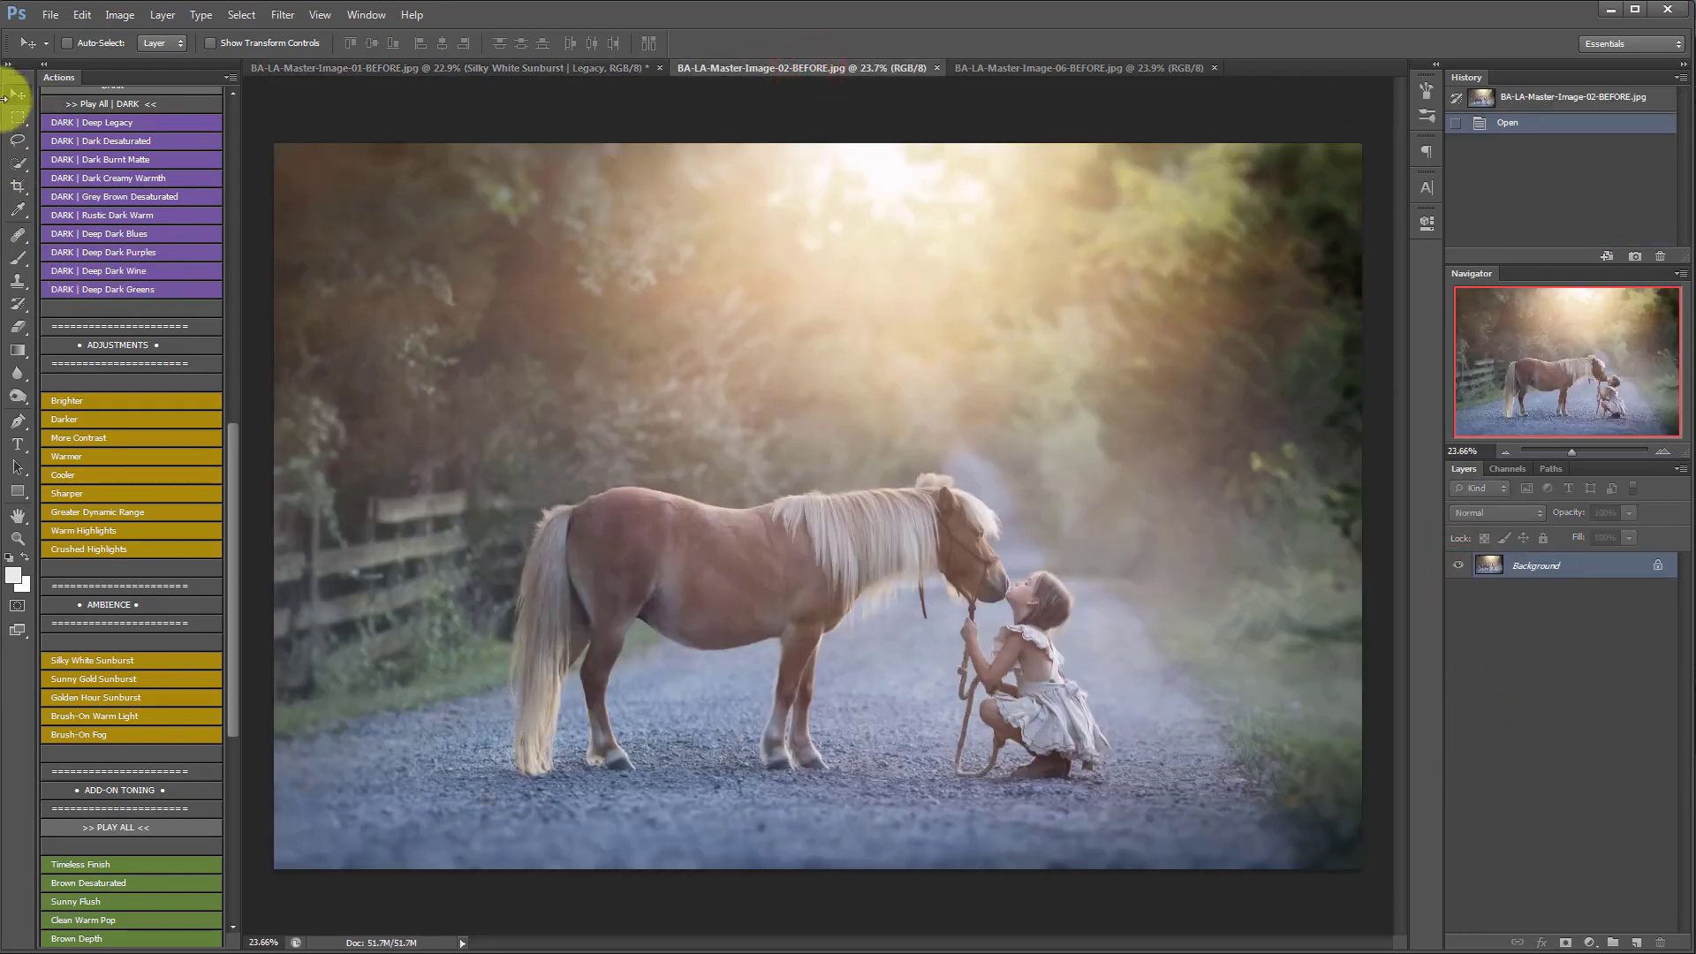
{"action": "left_click", "coordinate": [16, 532]}
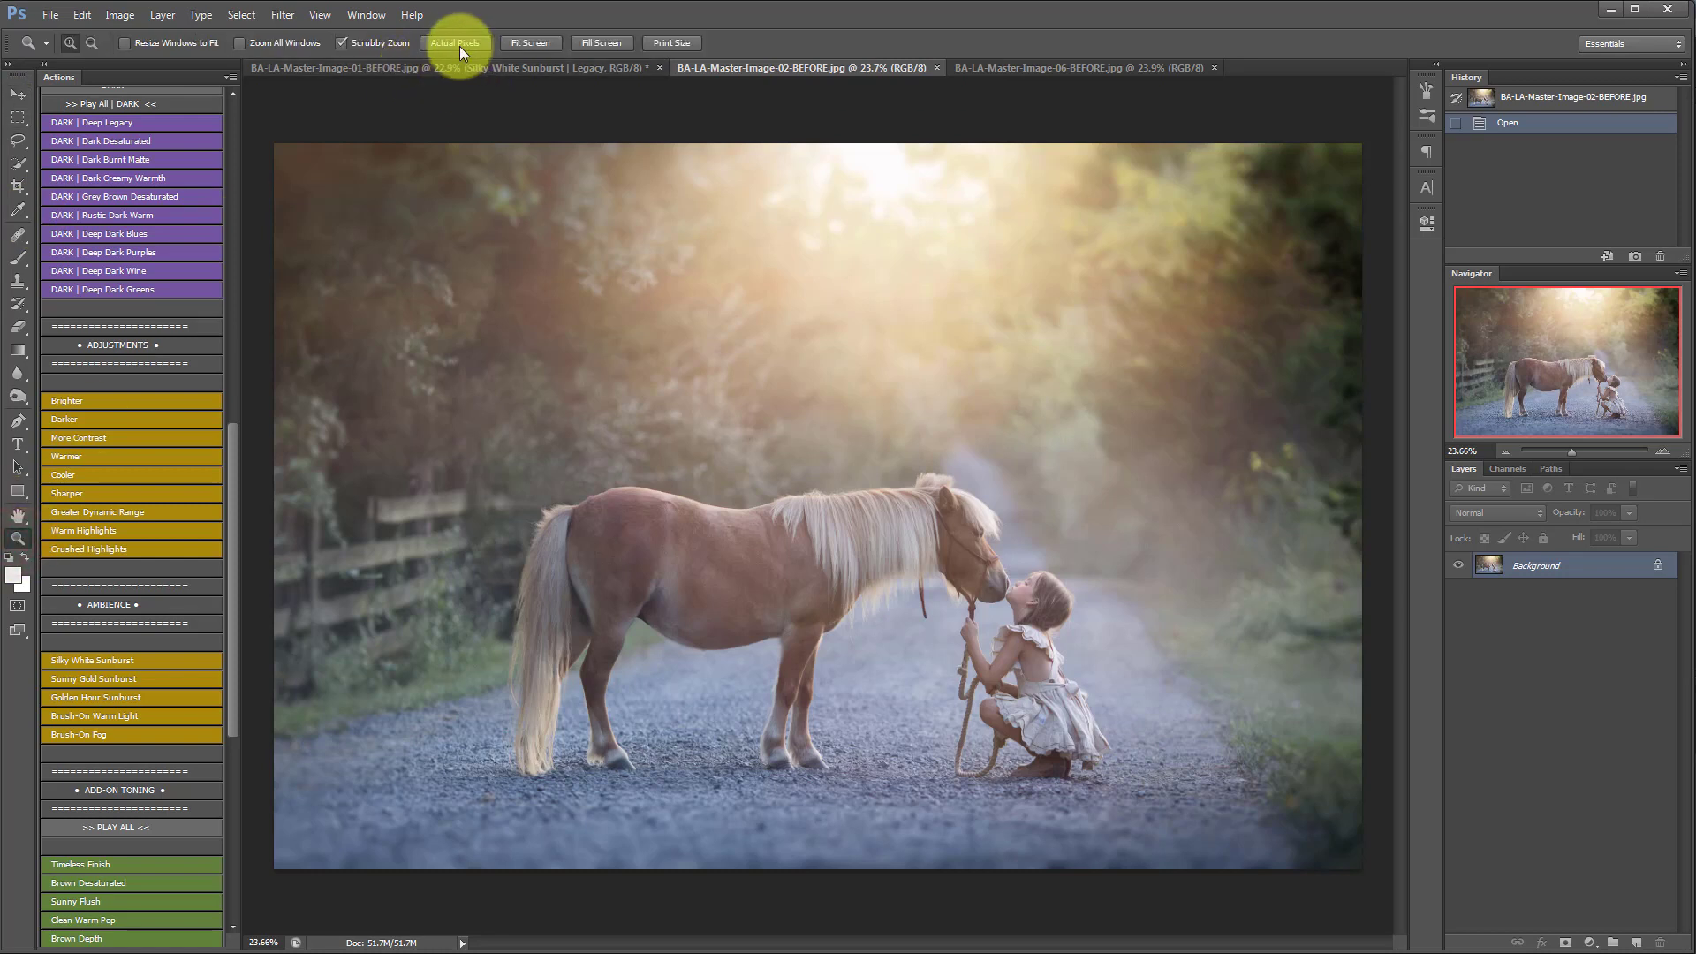
{"action": "left_click", "coordinate": [529, 42]}
{"action": "left_click", "coordinate": [16, 93]}
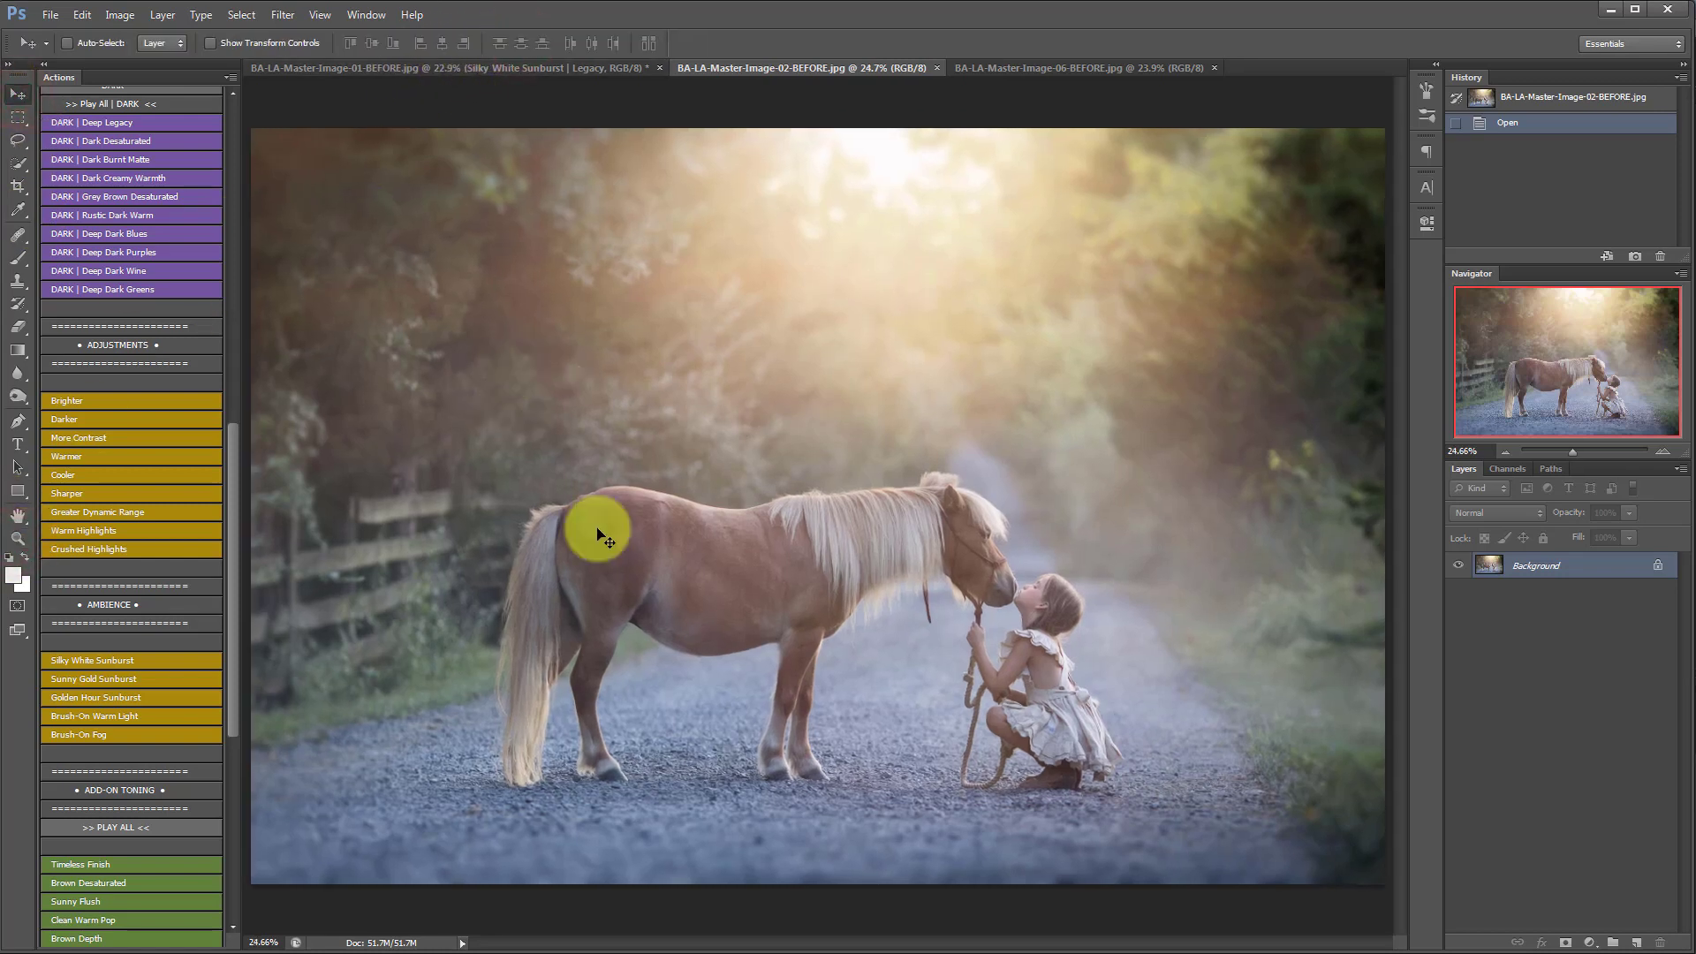
Step: Run the WARM | Crisp Warm Pop action and toggle its group's visibility to compare the photo before and after
{"action": "left_click_drag", "start_coordinate": [235, 451], "coordinate": [243, 204]}
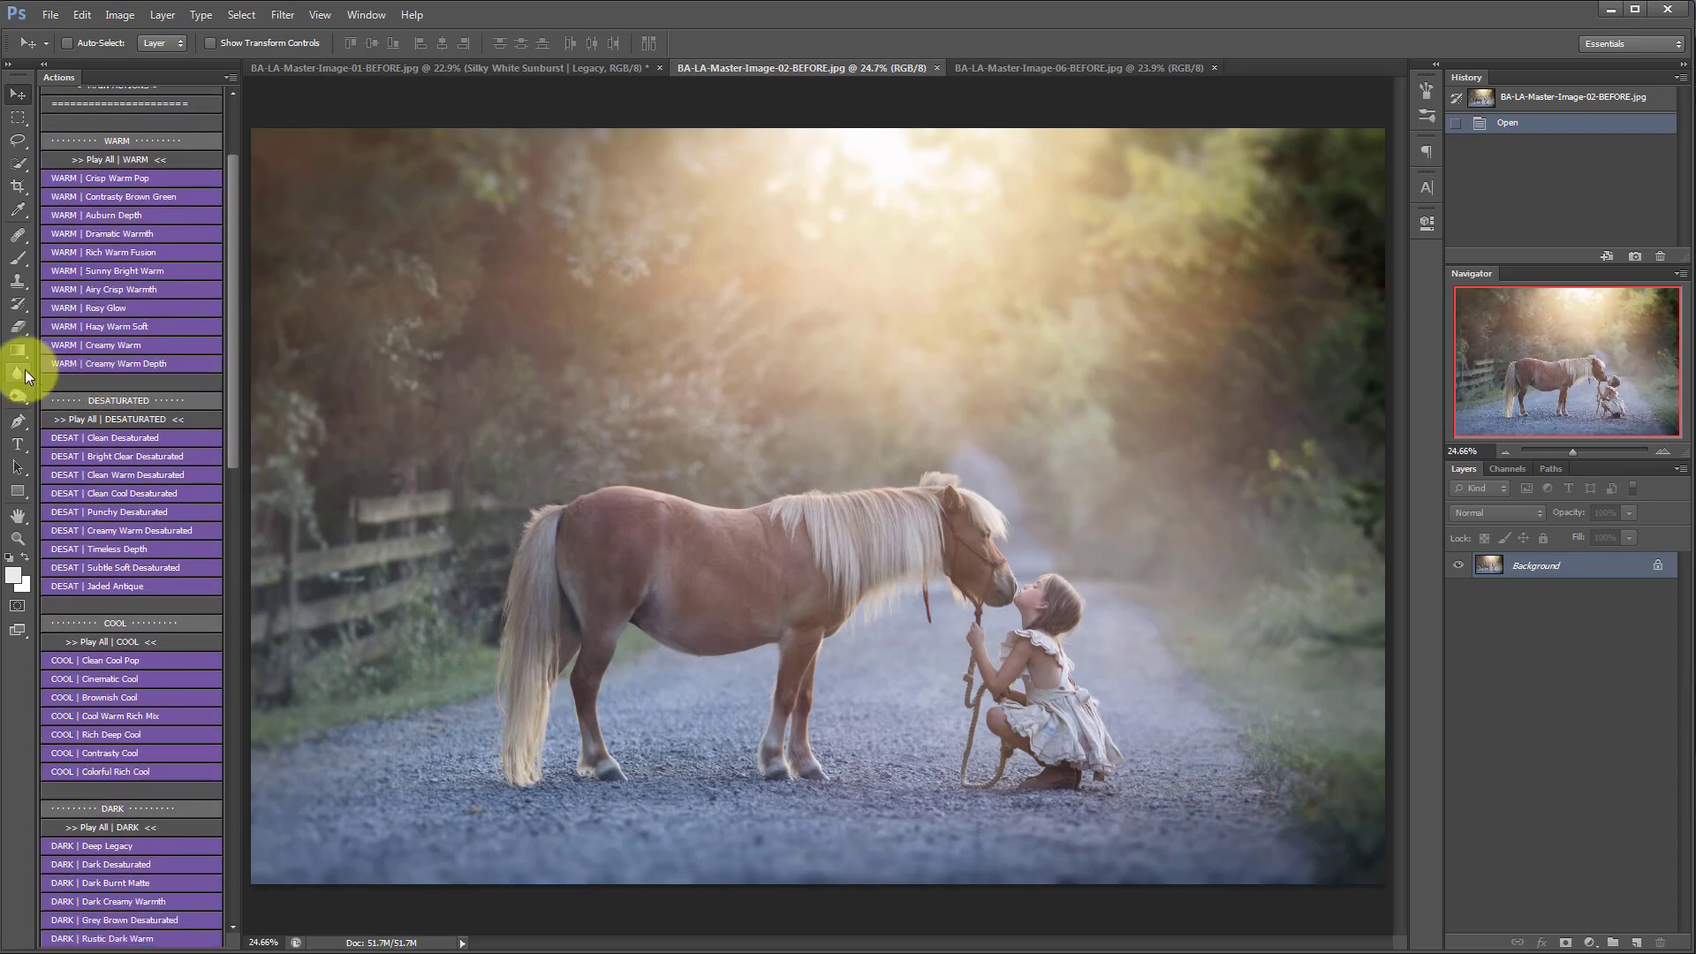
{"action": "left_click", "coordinate": [112, 178]}
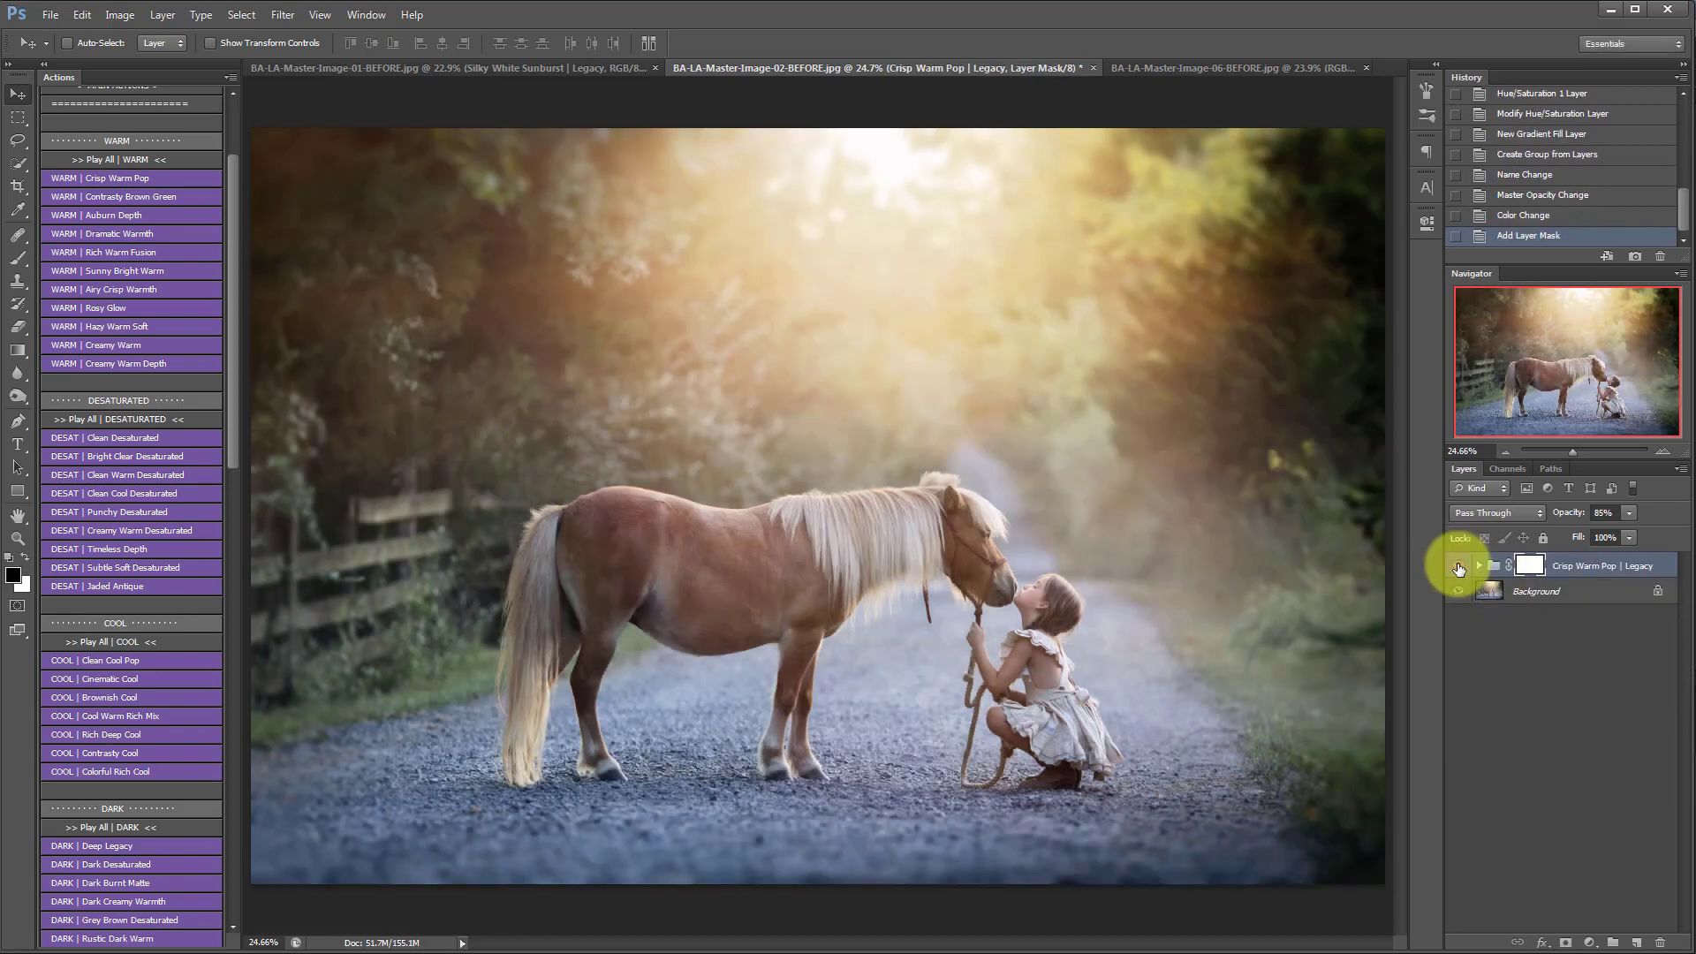
{"action": "left_click", "coordinate": [1459, 567]}
{"action": "left_click", "coordinate": [1460, 568]}
{"action": "left_click", "coordinate": [1459, 566]}
{"action": "left_click", "coordinate": [1457, 566]}
{"action": "left_click", "coordinate": [1459, 566]}
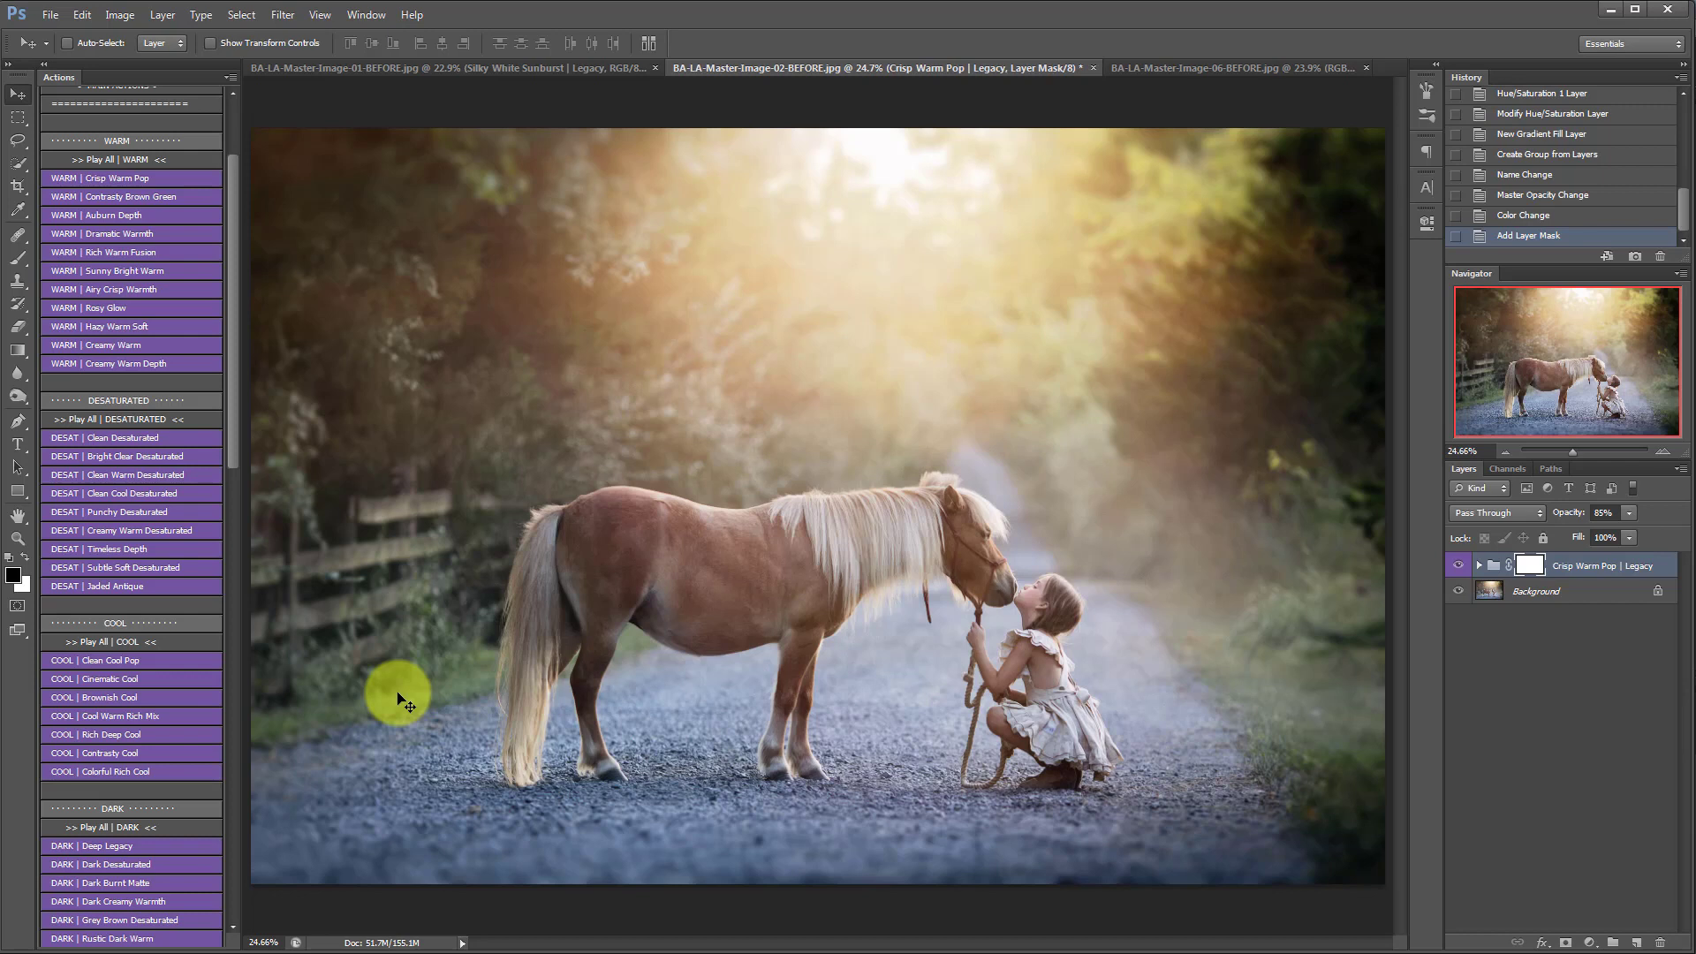
Step: Run the Warm Contrast and Airy Melon add-on toning actions, toggling each new layer to preview its effect
{"action": "left_click_drag", "start_coordinate": [231, 261], "coordinate": [231, 684]}
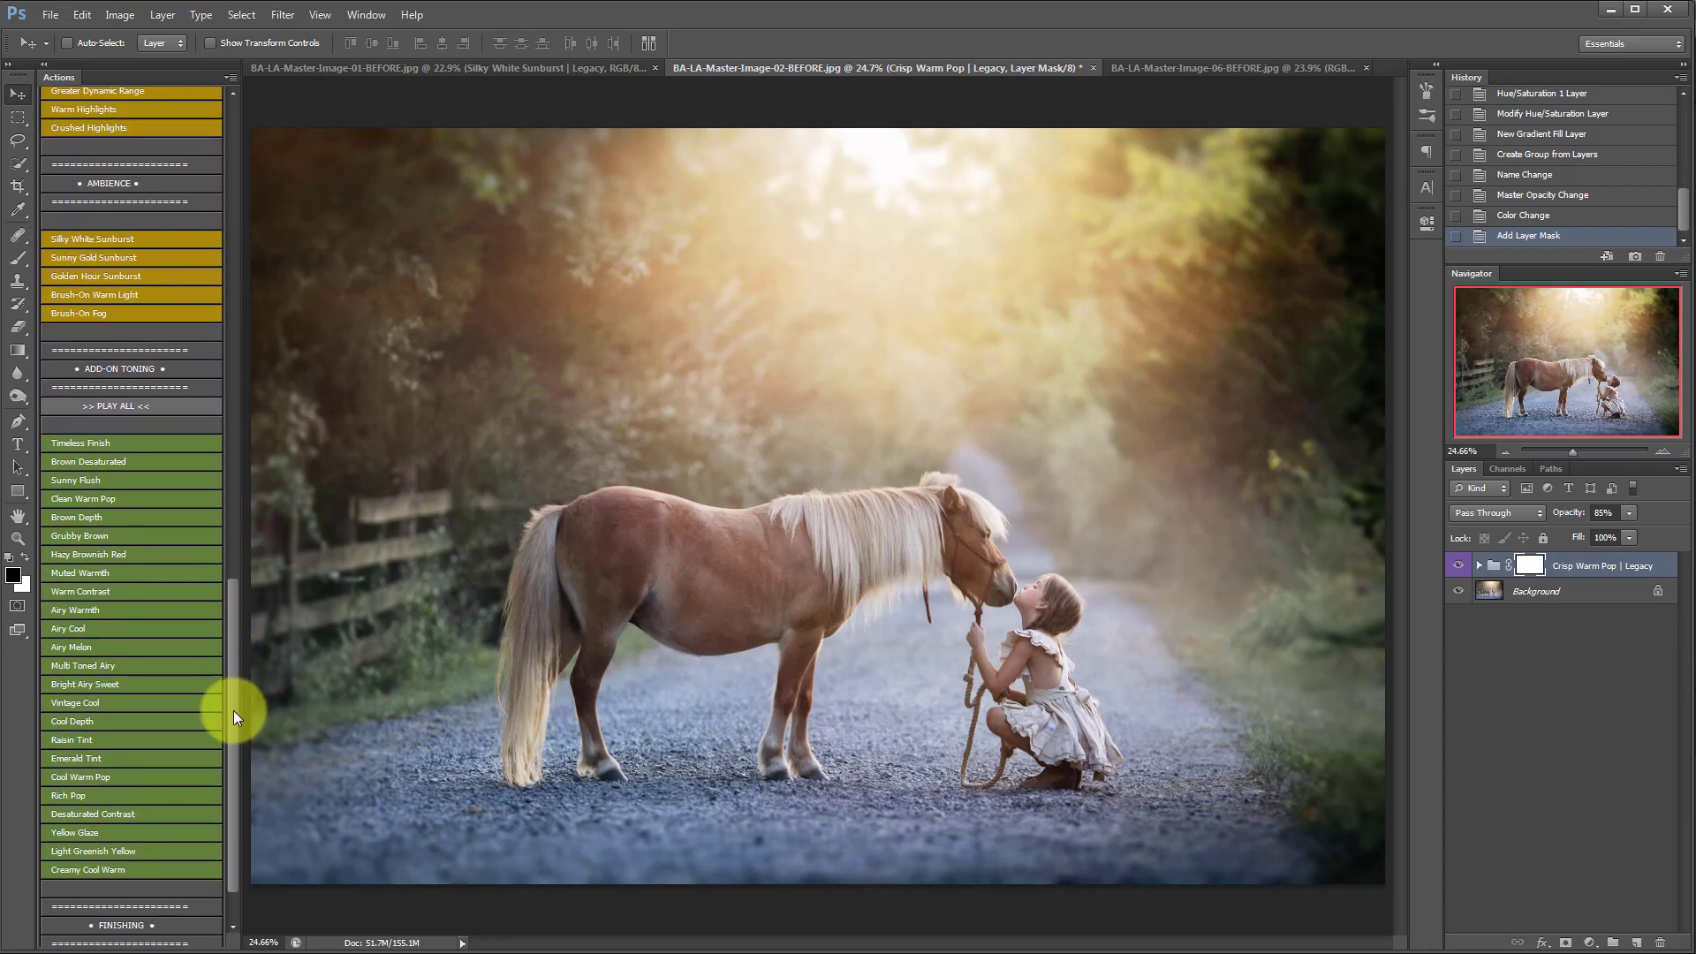
{"action": "left_click", "coordinate": [101, 592]}
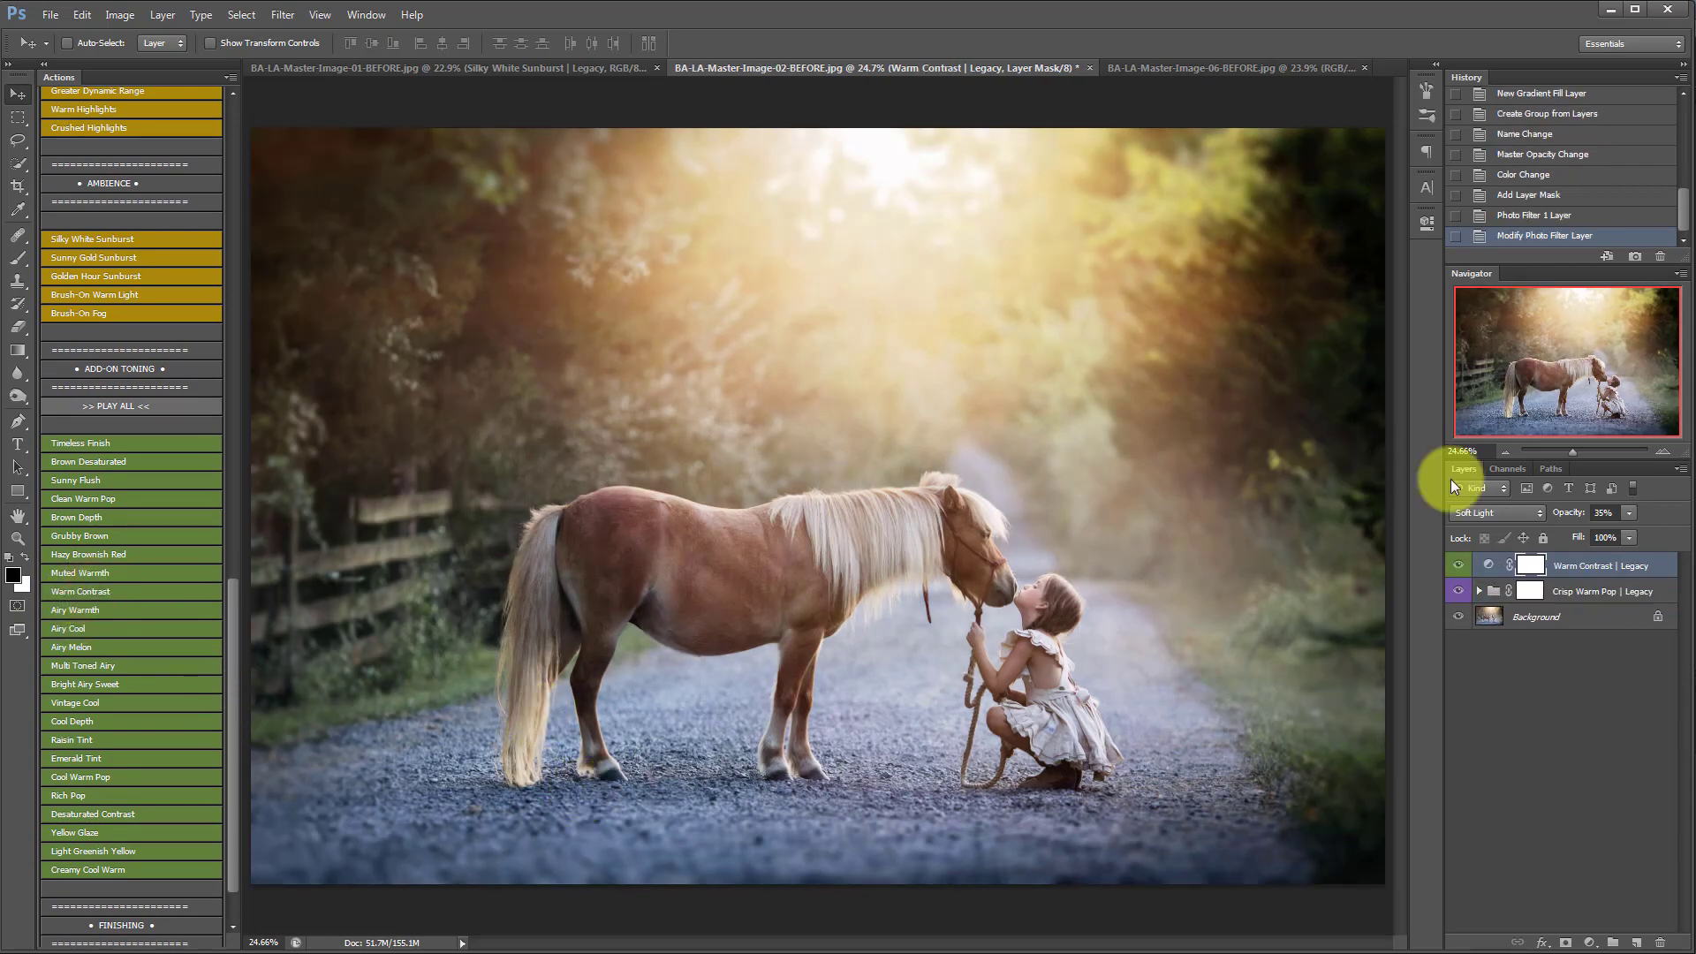
{"action": "left_click", "coordinate": [1457, 567]}
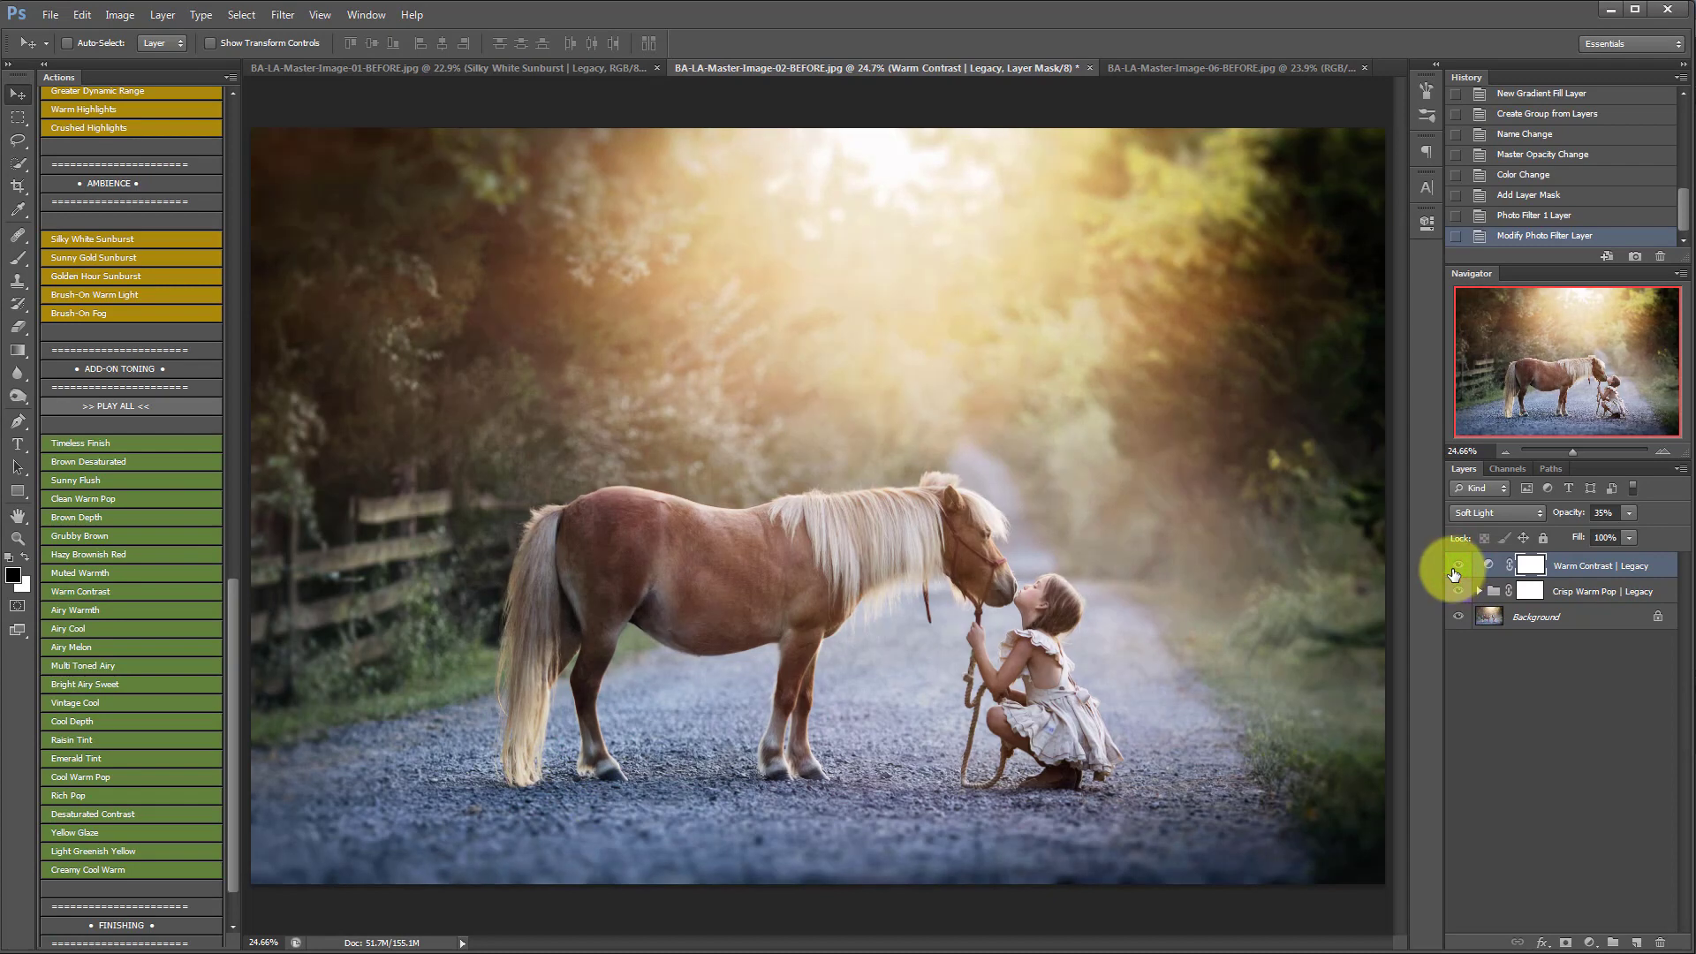
{"action": "left_click", "coordinate": [1459, 567]}
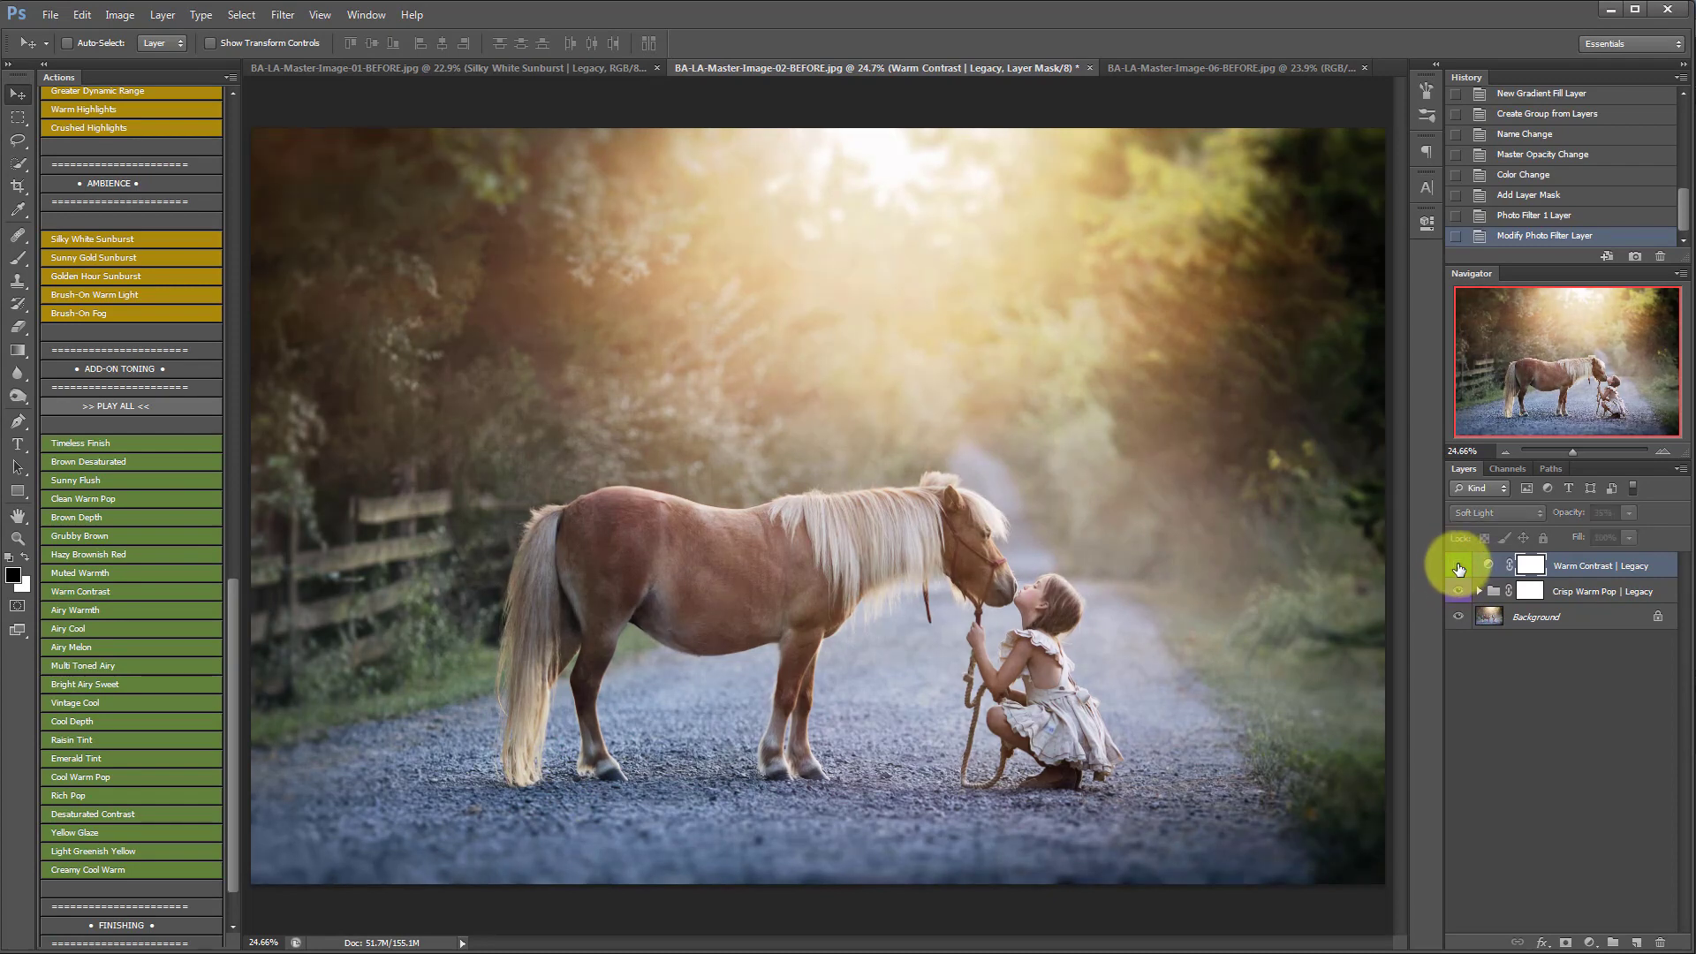
{"action": "left_click", "coordinate": [1459, 568]}
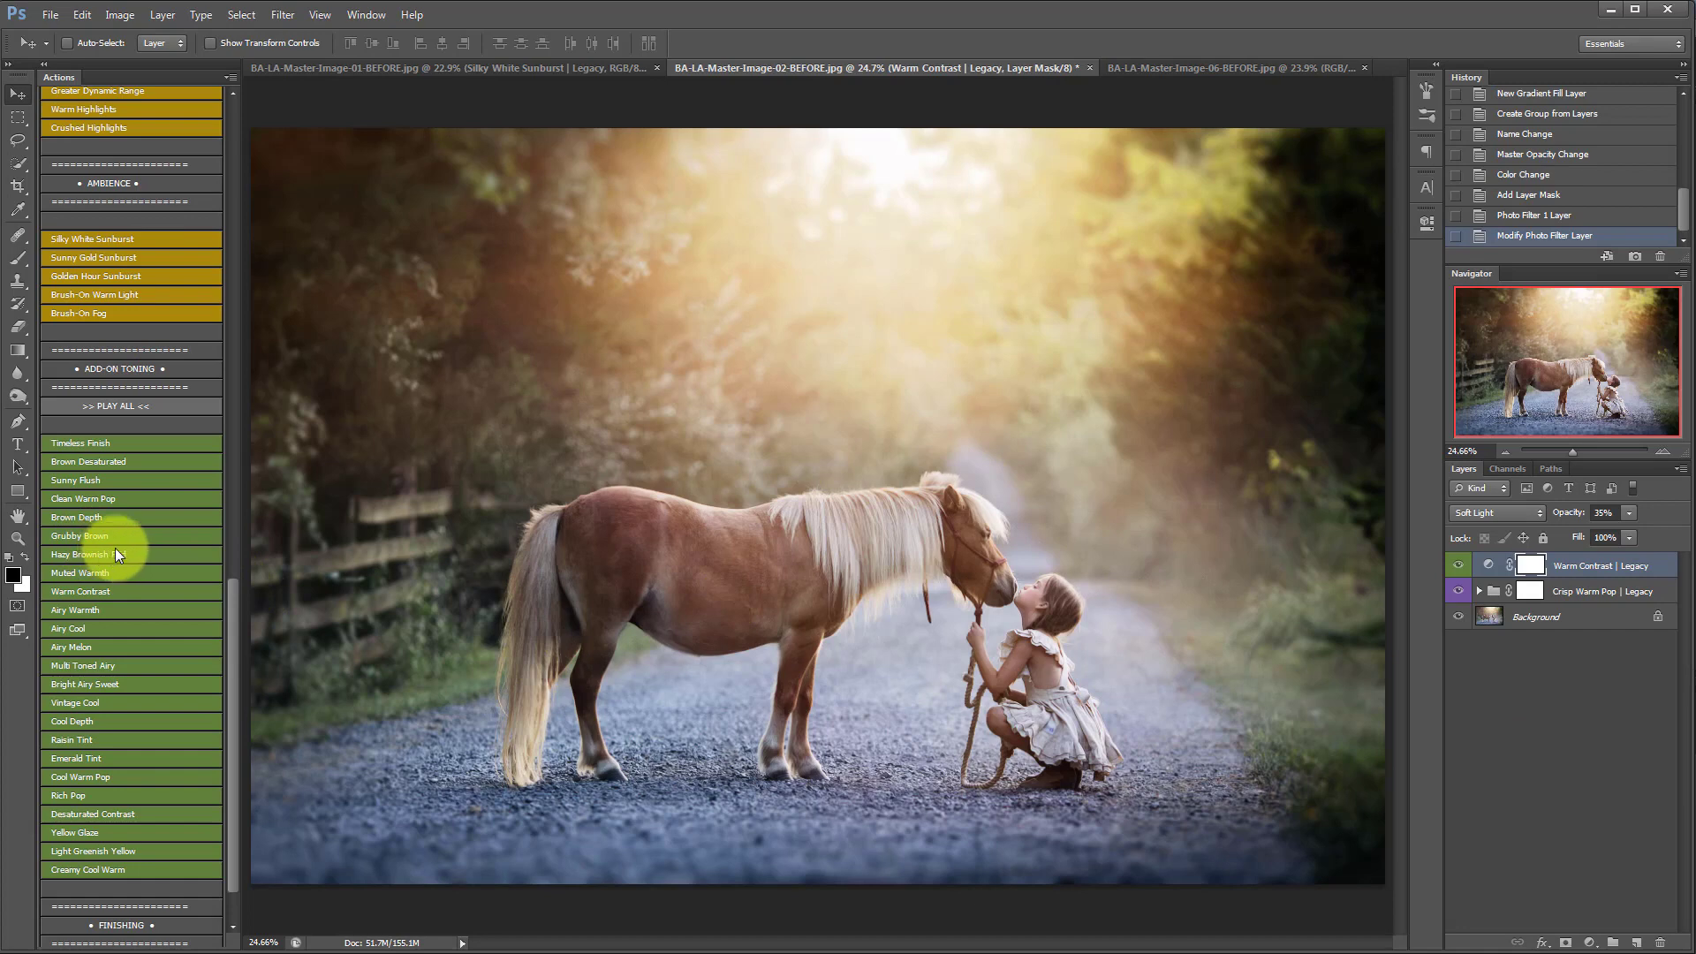
{"action": "left_click", "coordinate": [75, 650]}
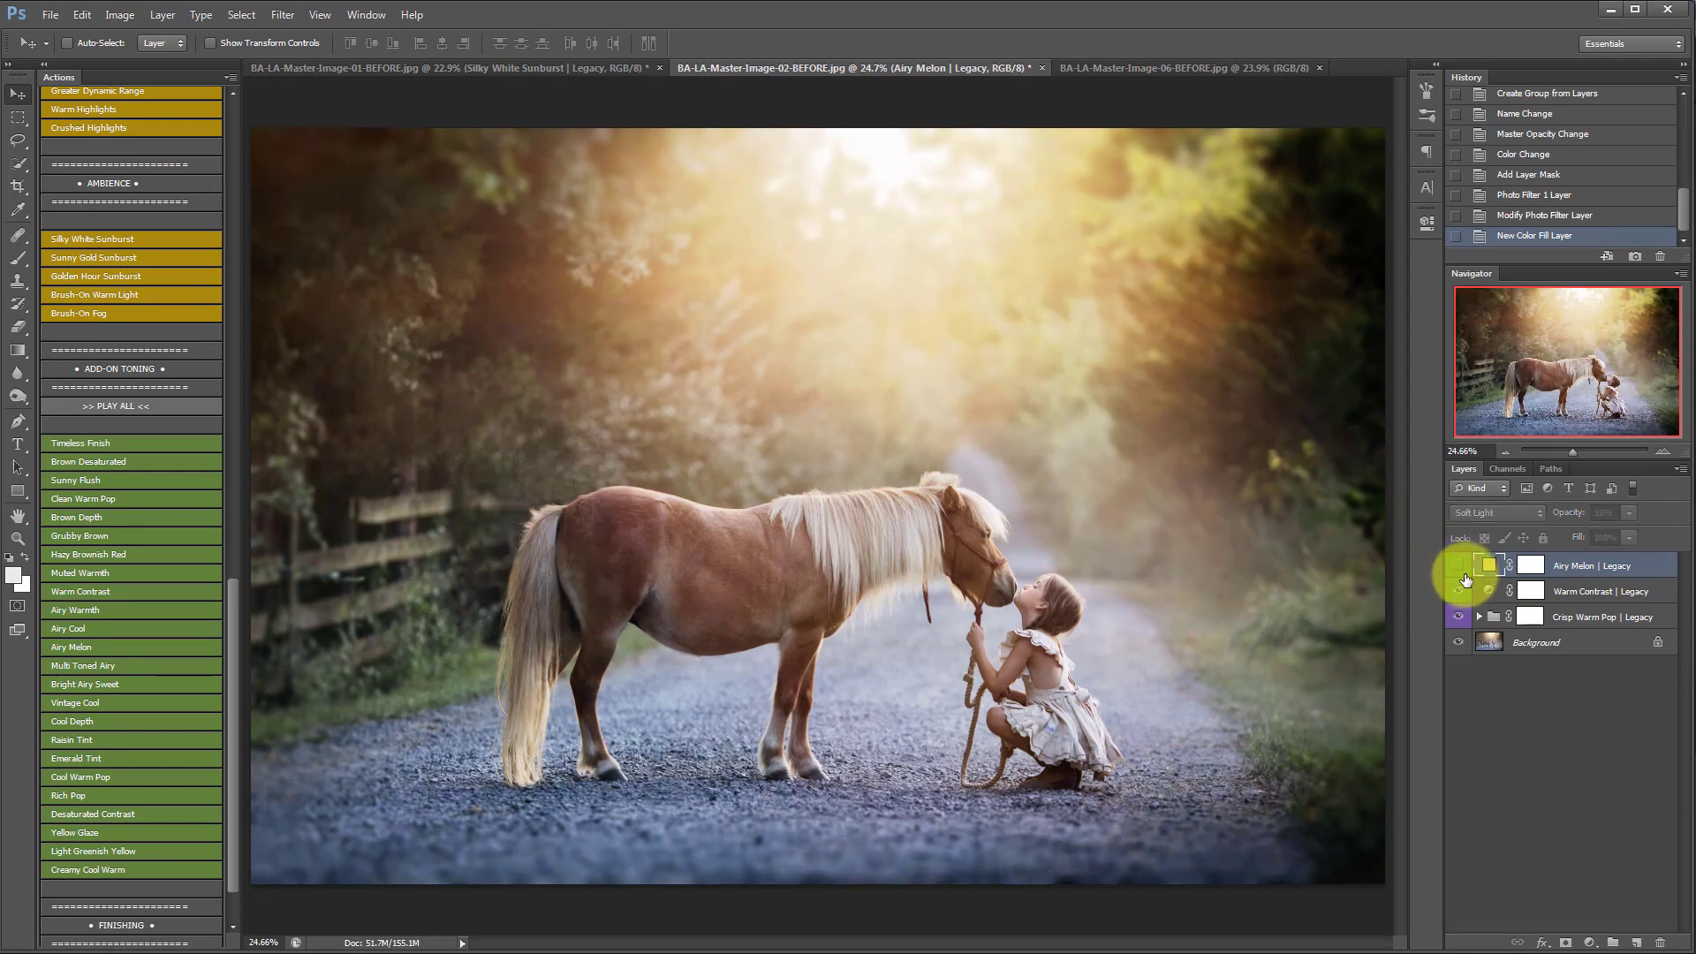
{"action": "left_click", "coordinate": [1459, 572]}
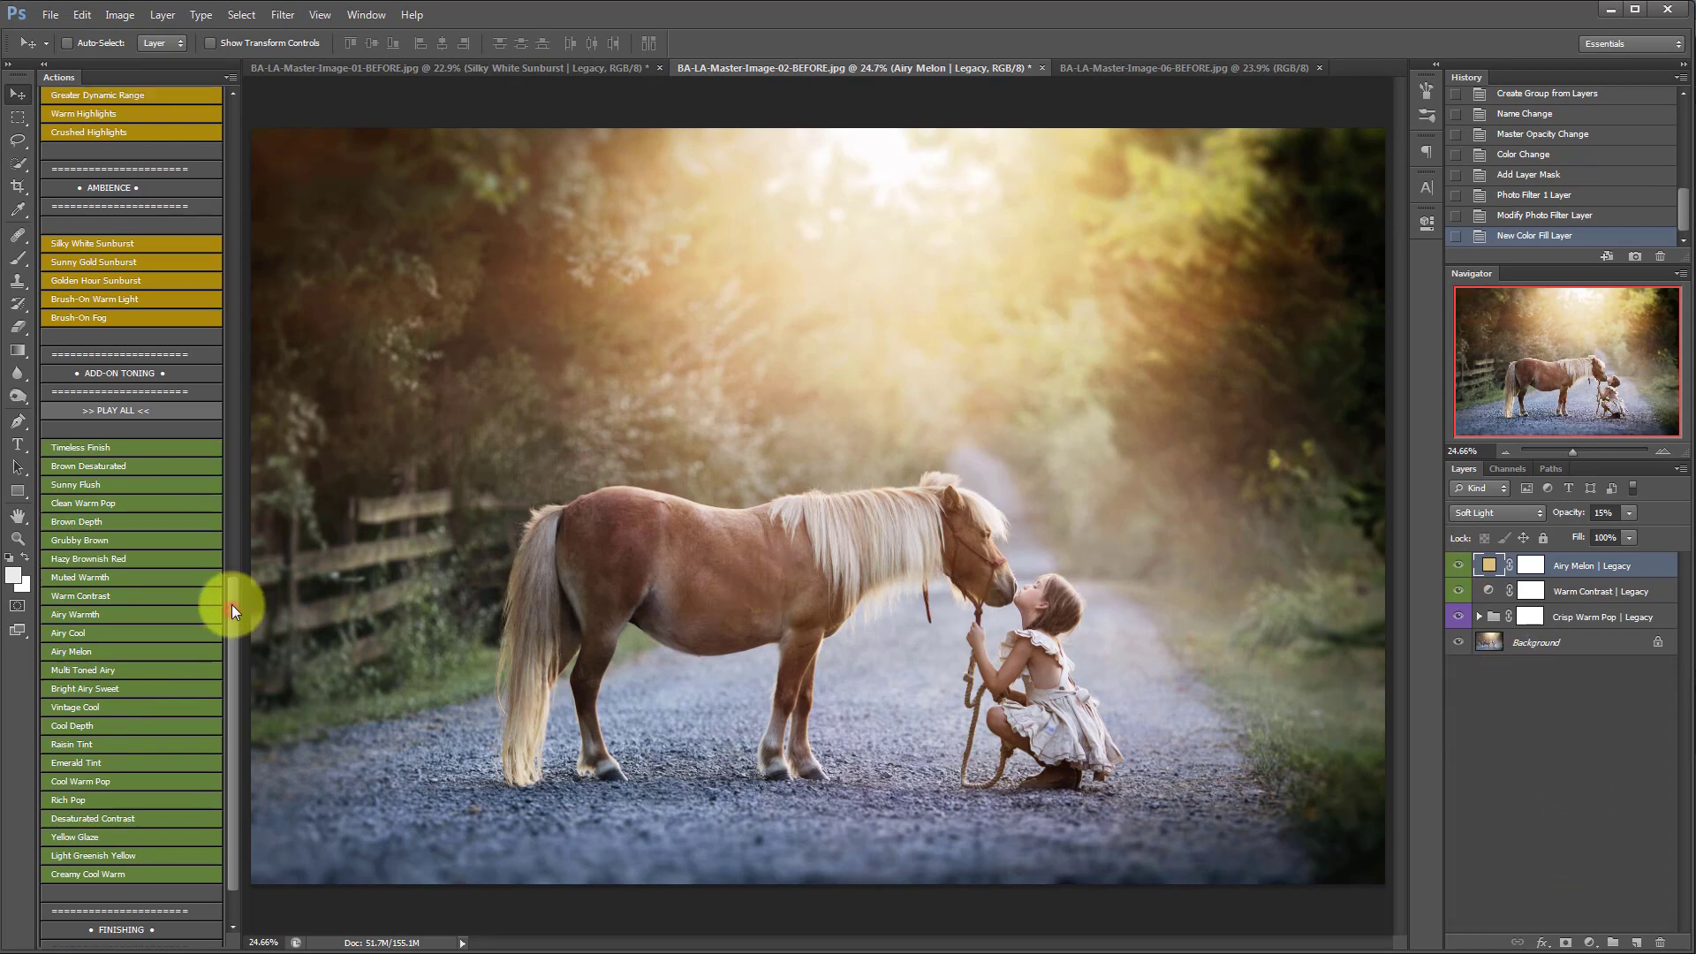
Step: Run the Darker adjustment action on the horse photo and set its group's opacity to 75%
{"action": "left_click_drag", "start_coordinate": [232, 604], "coordinate": [232, 472]}
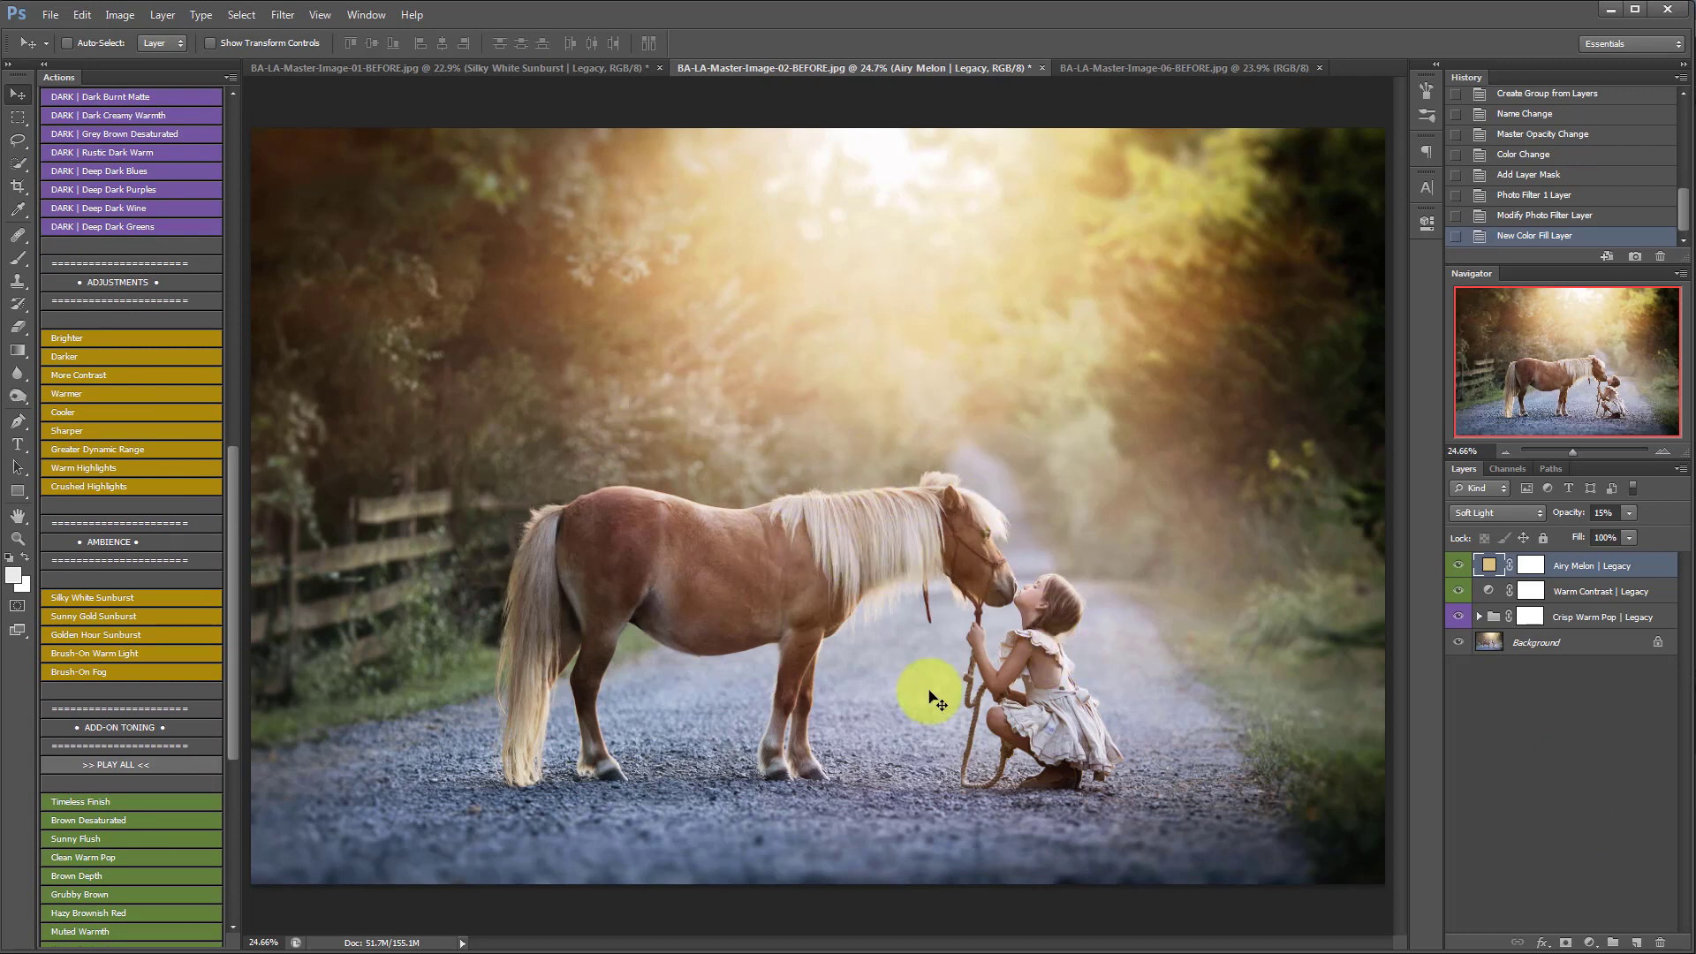
{"action": "left_click", "coordinate": [69, 357]}
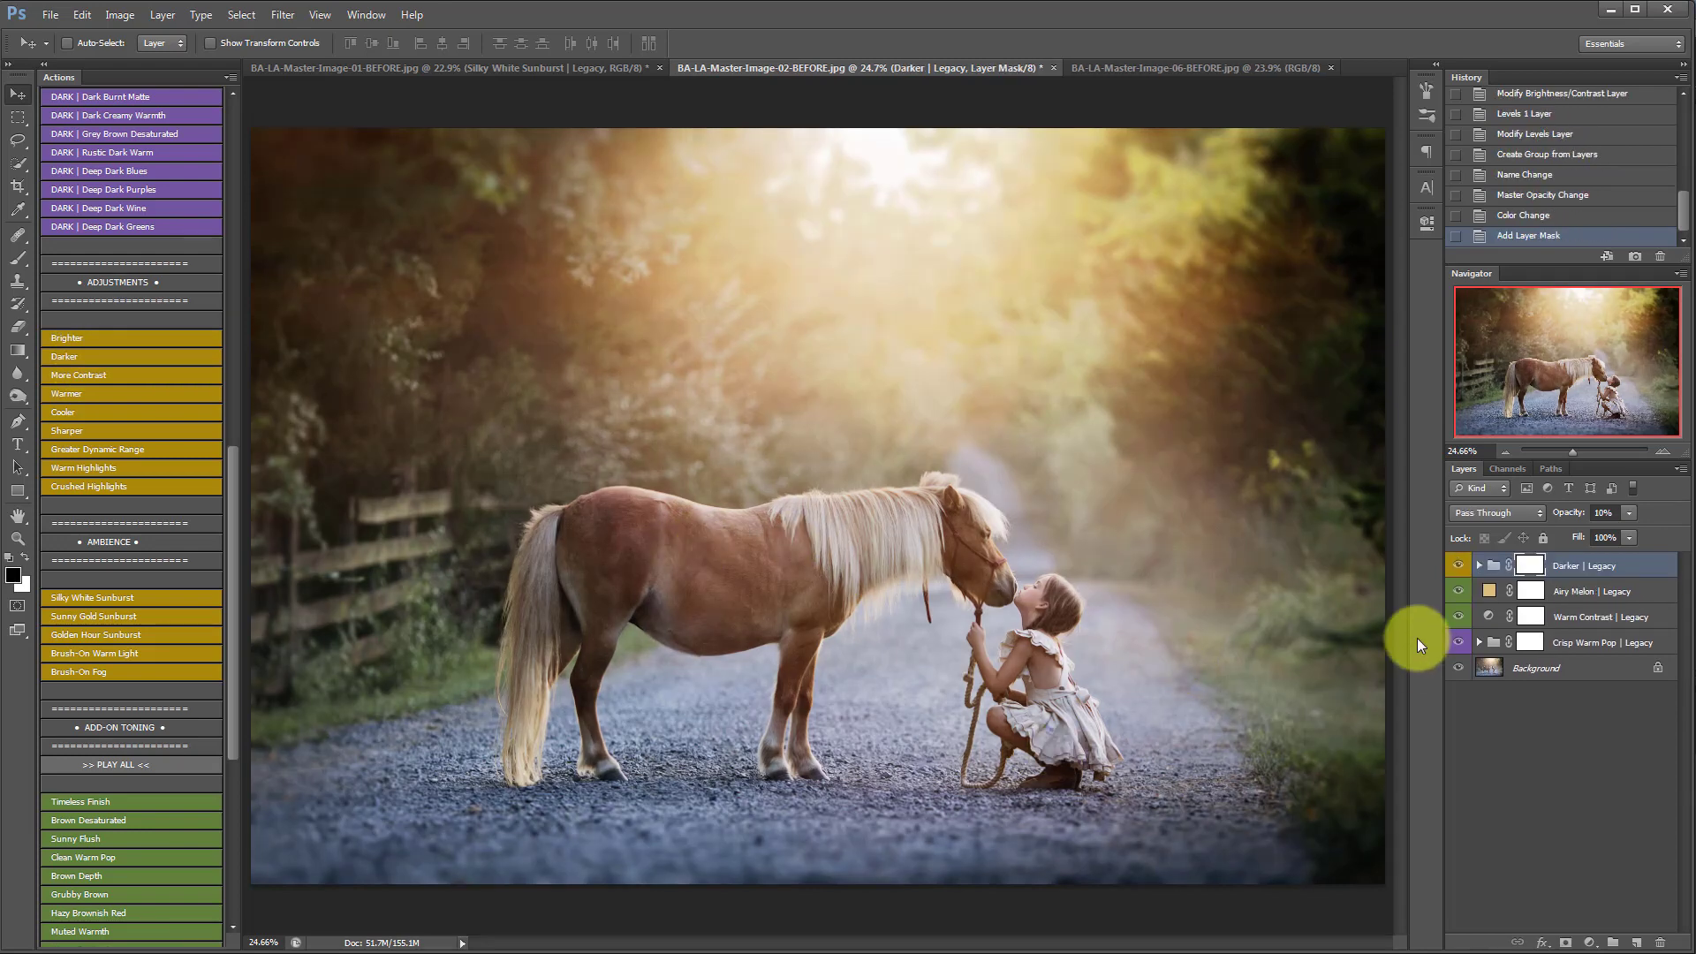
{"action": "left_click_drag", "start_coordinate": [1603, 532], "coordinate": [1647, 537]}
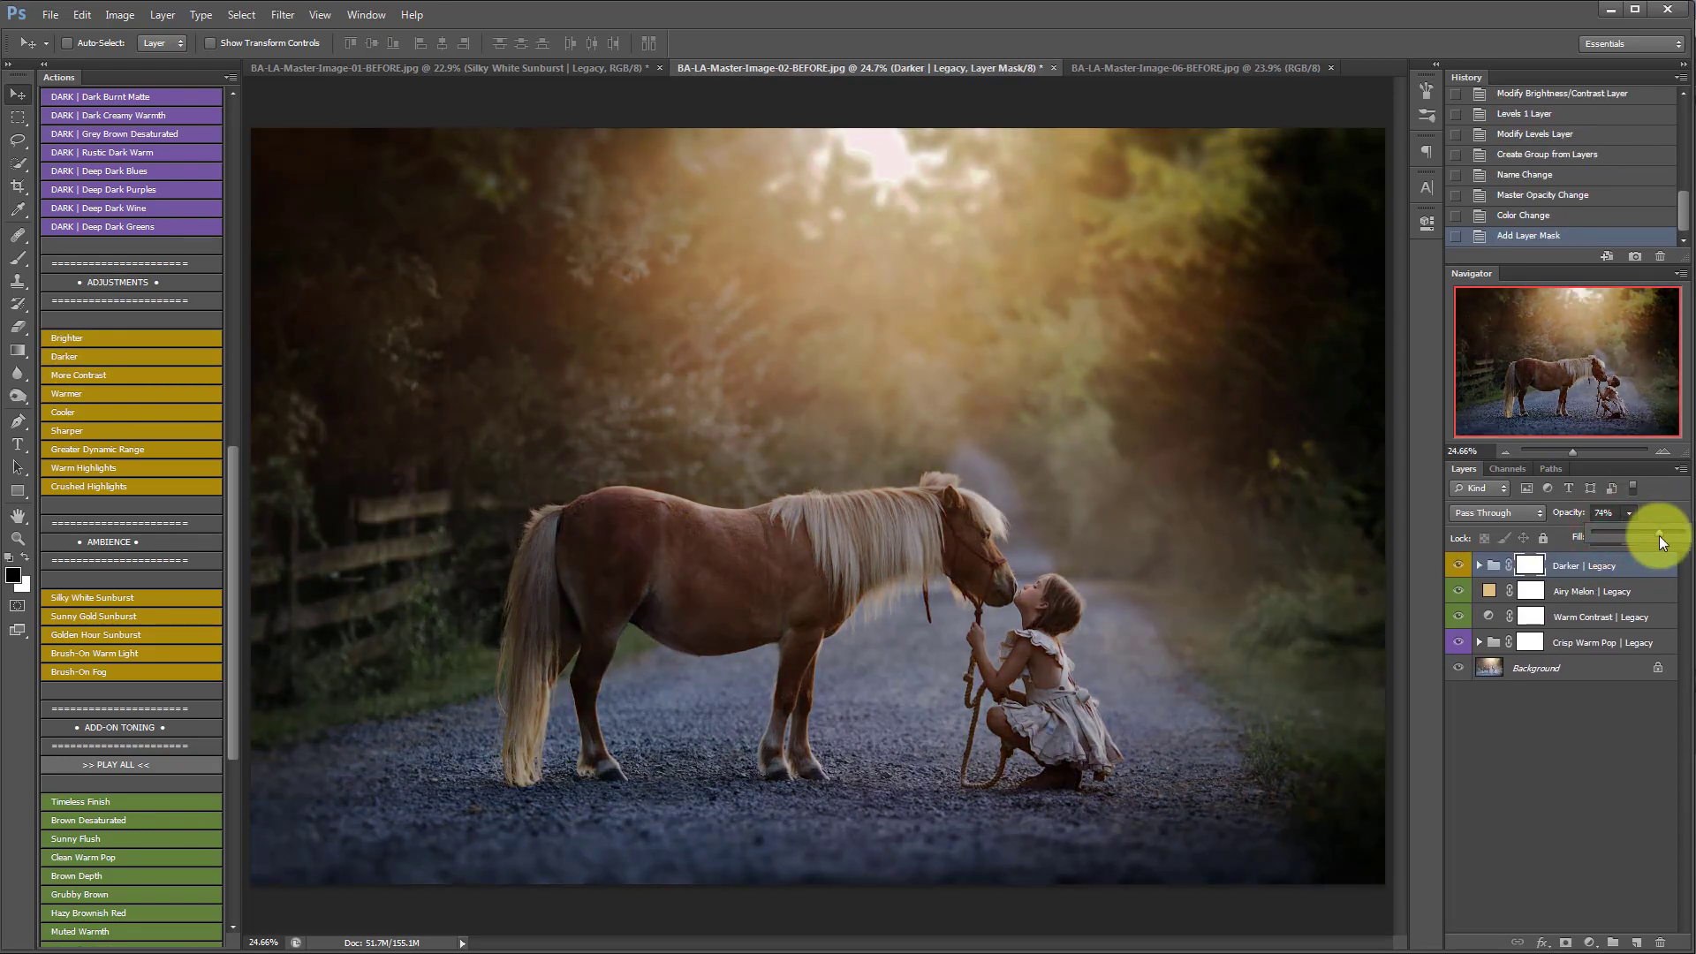
{"action": "left_click_drag", "start_coordinate": [1659, 535], "coordinate": [1661, 536]}
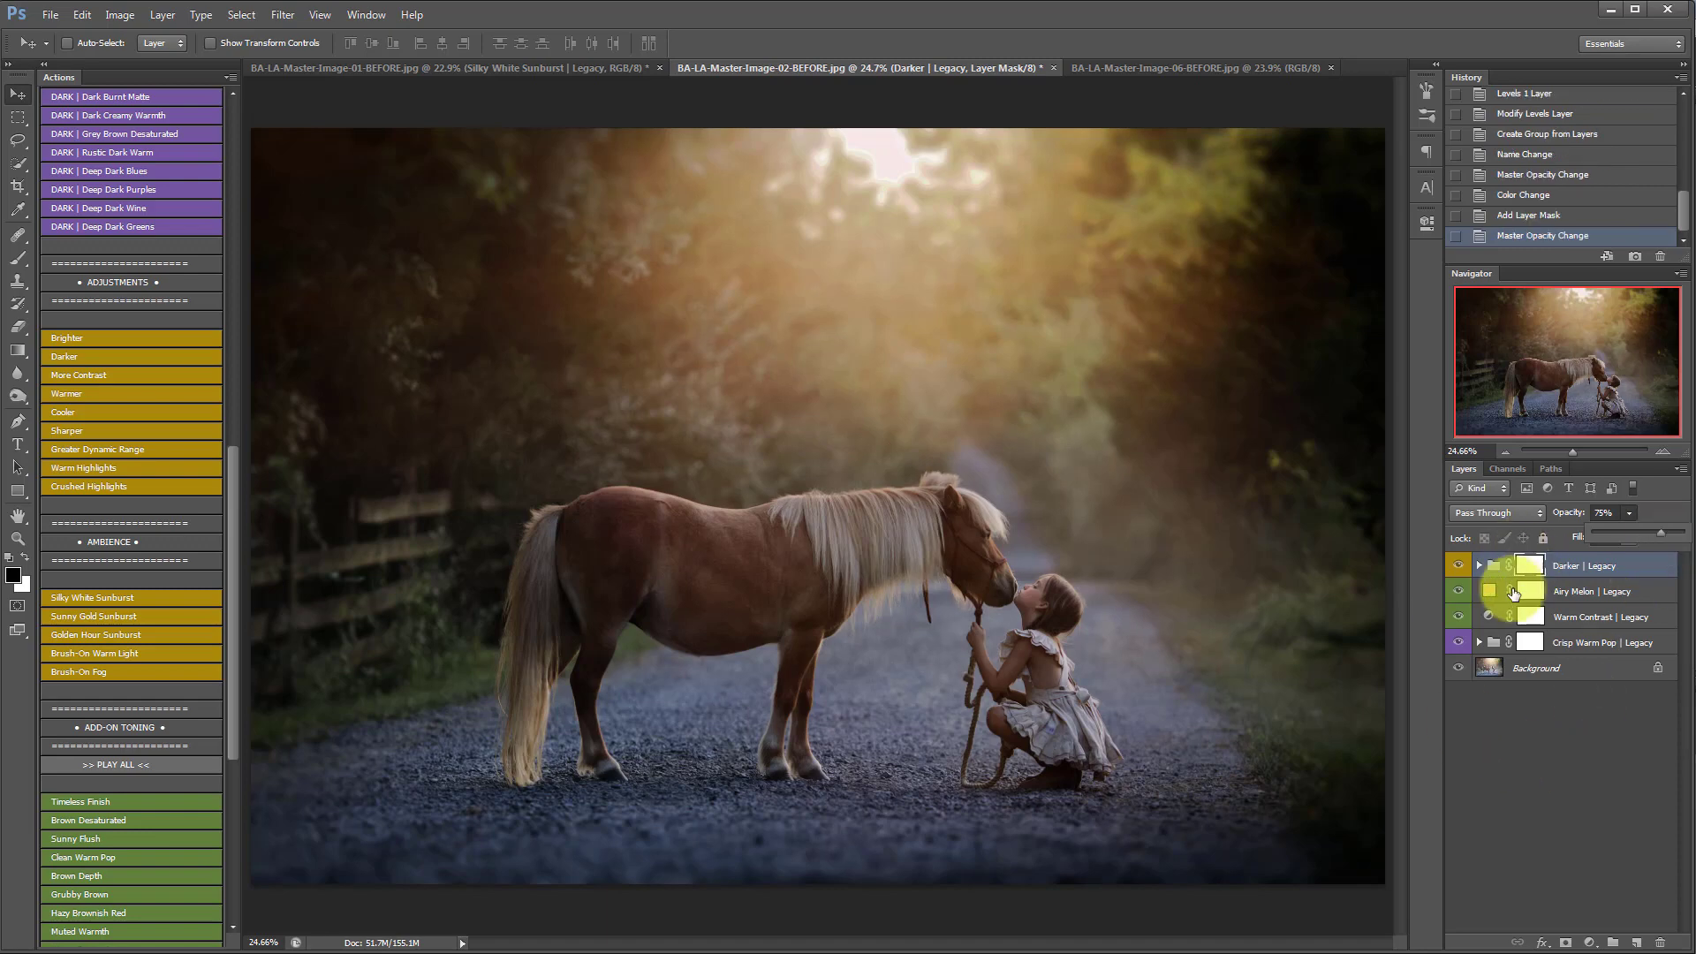
Step: Invert the Darker group's mask to black and prepare a soft white brush with 16% flow
{"action": "key", "text": "ctrl+i"}
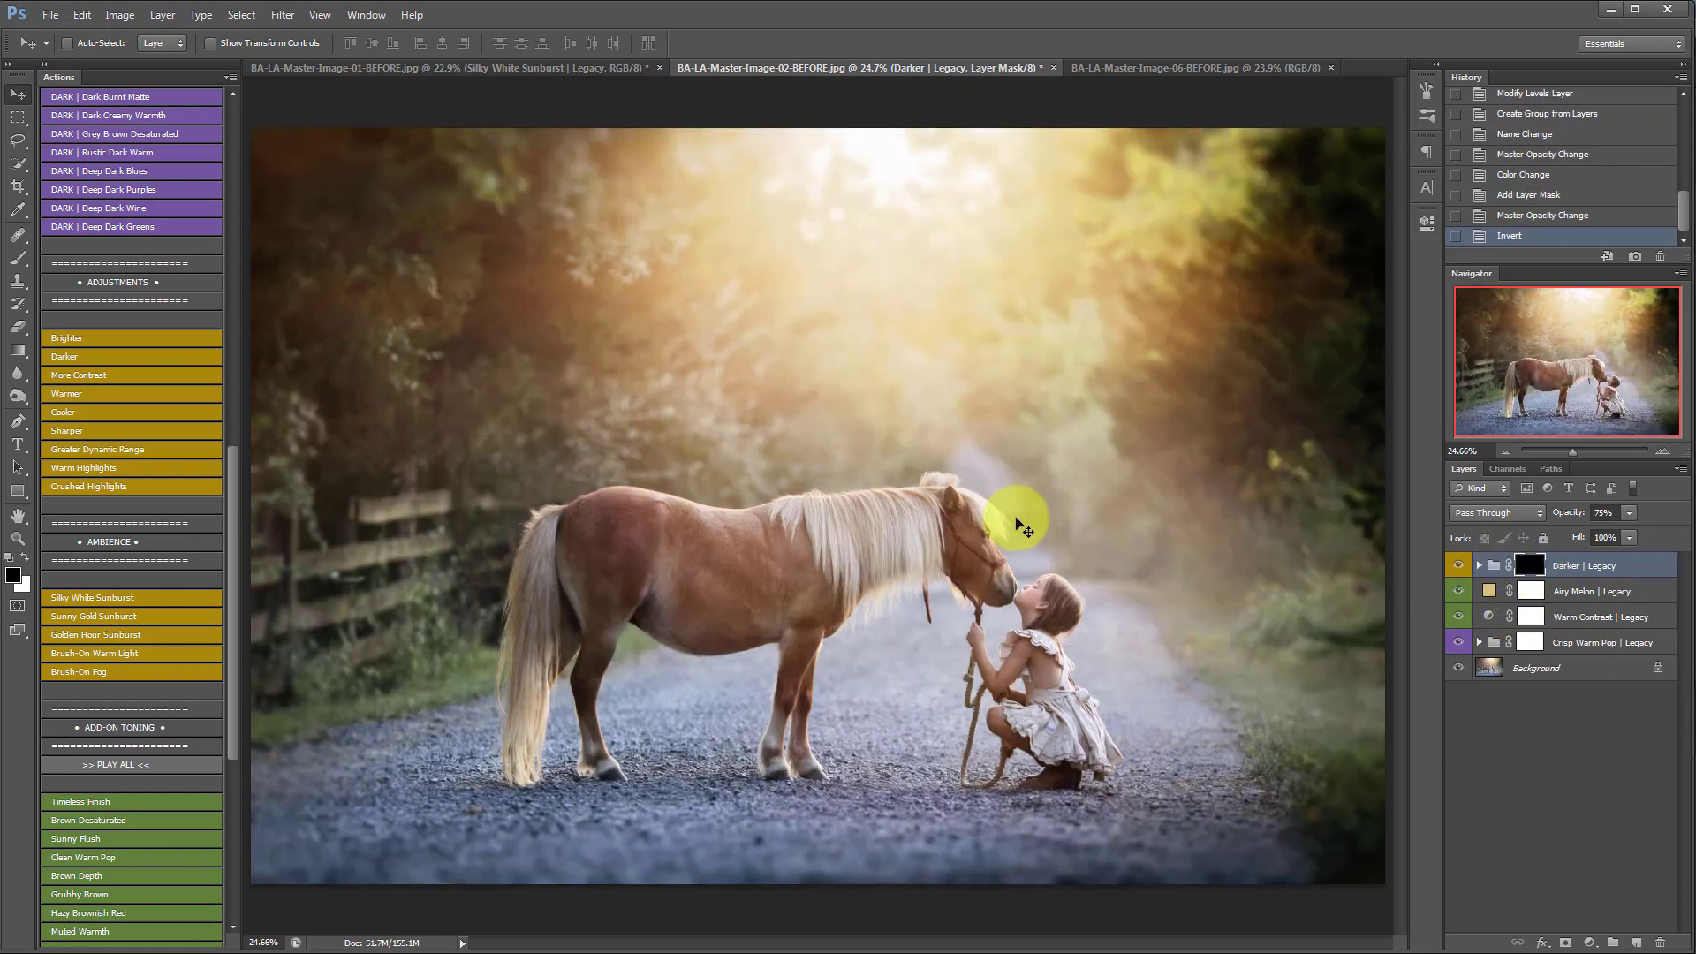
{"action": "left_click", "coordinate": [15, 261]}
{"action": "left_click", "coordinate": [25, 555]}
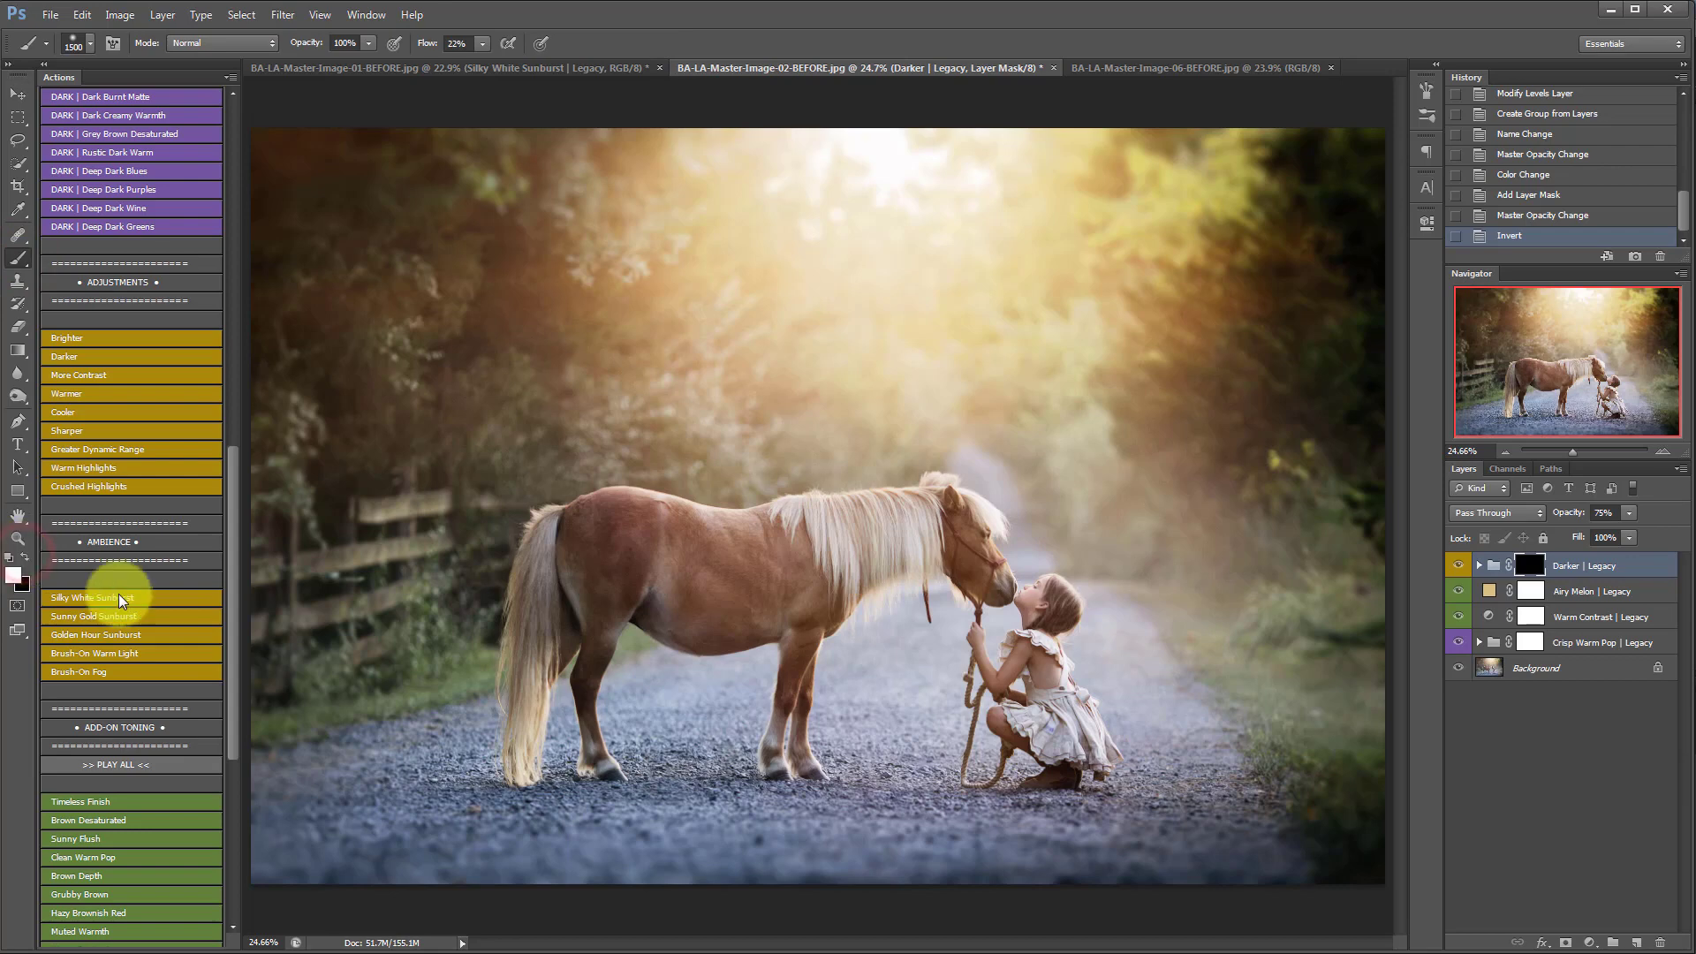
{"action": "left_click", "coordinate": [92, 50]}
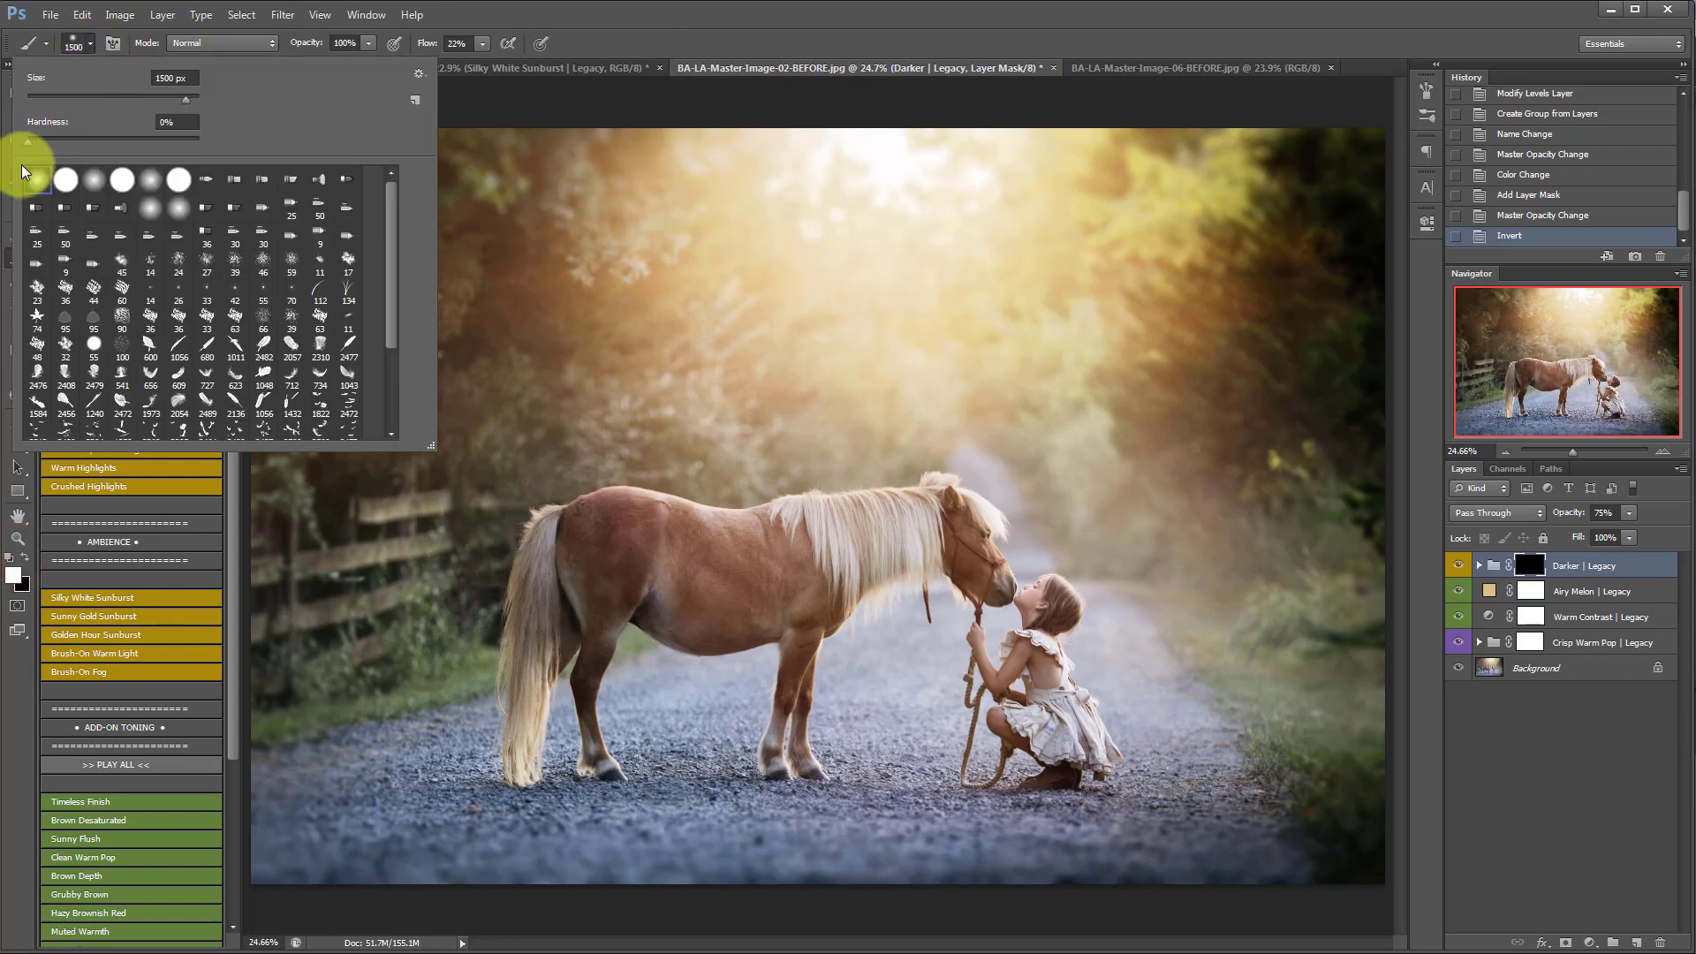
{"action": "left_click", "coordinate": [480, 44]}
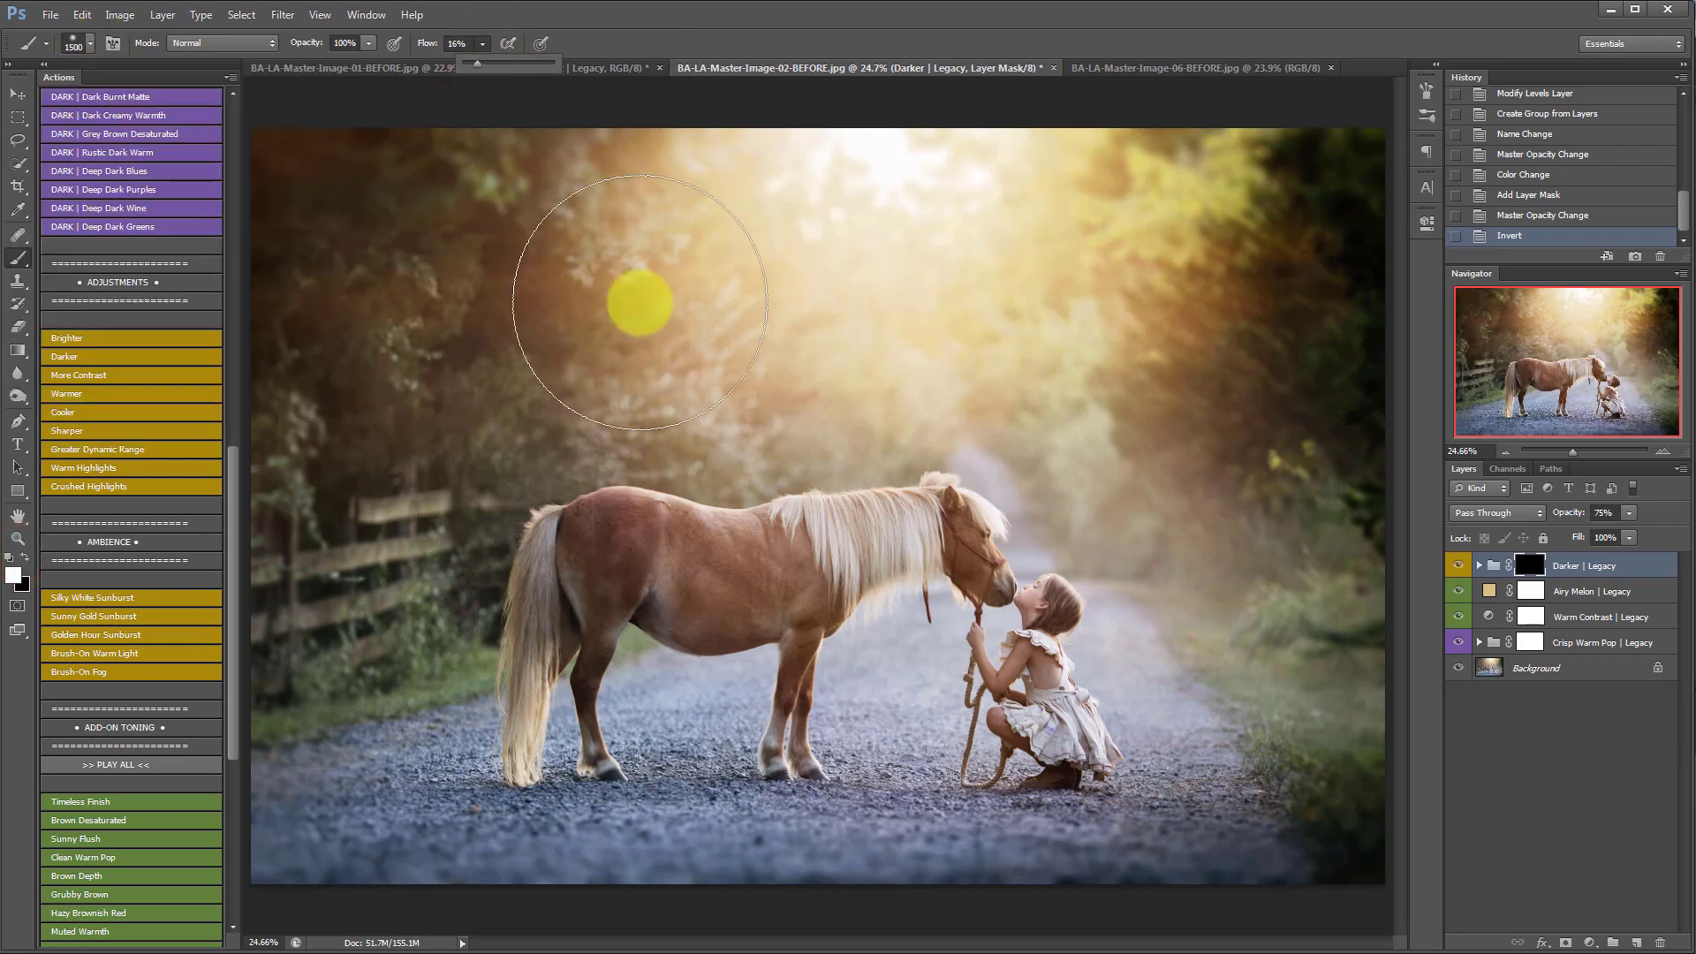
{"action": "mouse_move", "coordinate": [640, 295]}
{"action": "left_mouse_down"}
{"action": "mouse_move", "coordinate": [758, 439]}
{"action": "mouse_move", "coordinate": [754, 469]}
{"action": "left_mouse_up"}
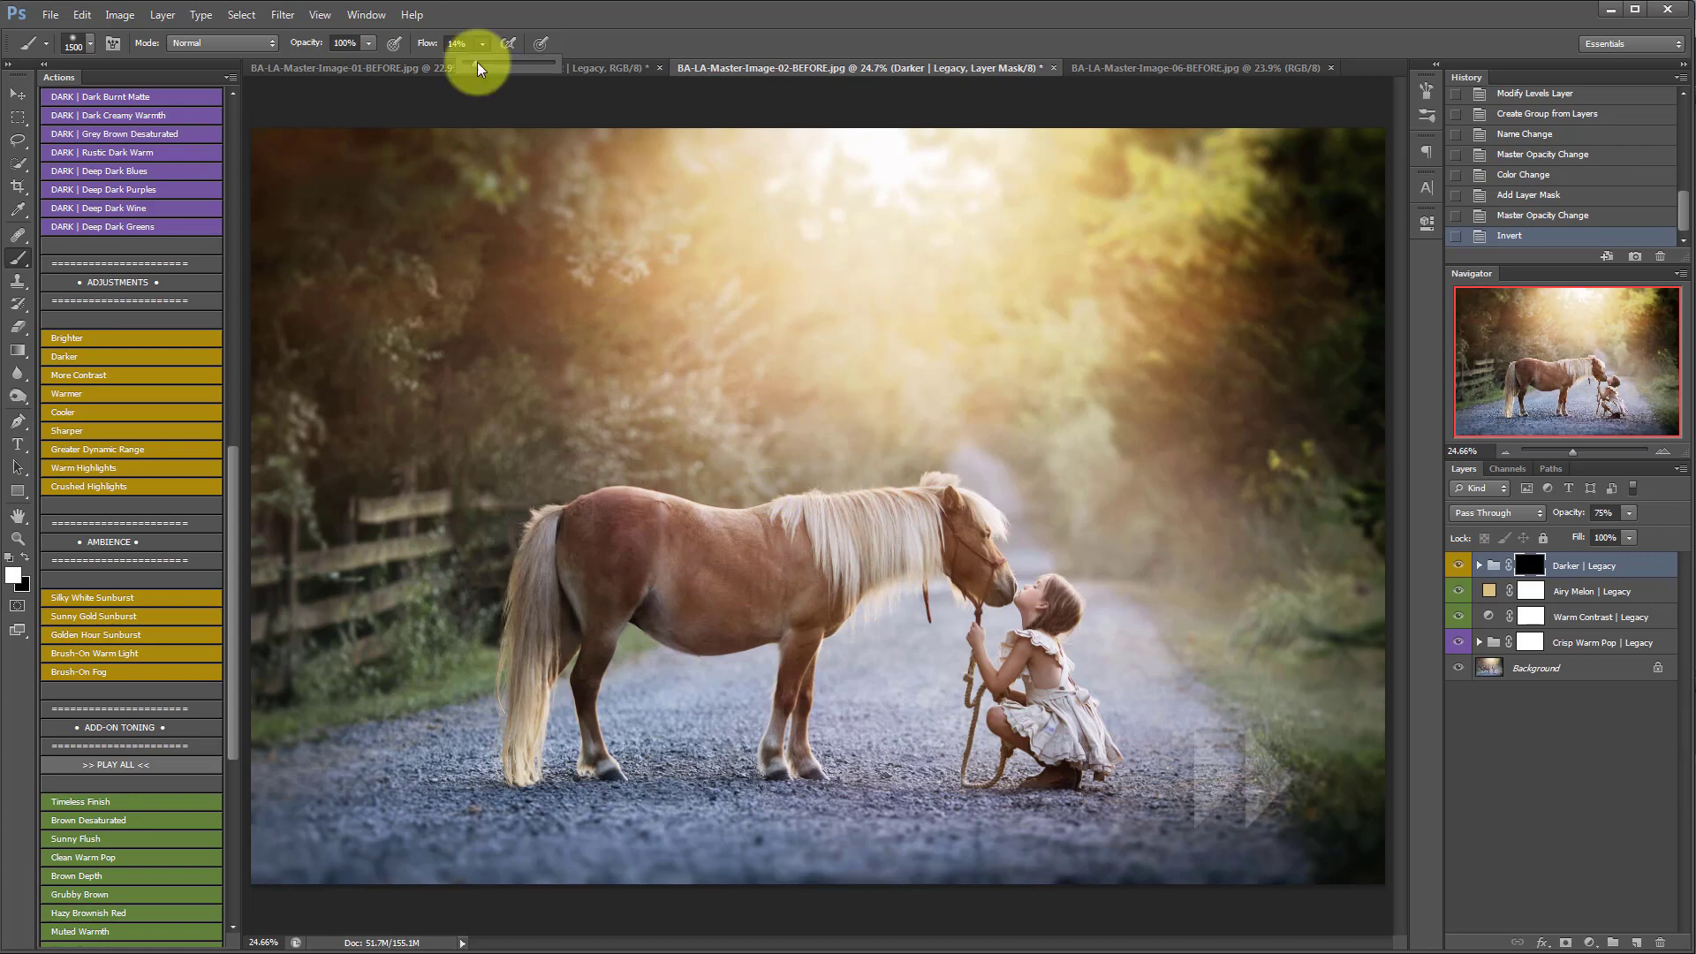
{"action": "left_click_drag", "start_coordinate": [478, 67], "coordinate": [480, 66]}
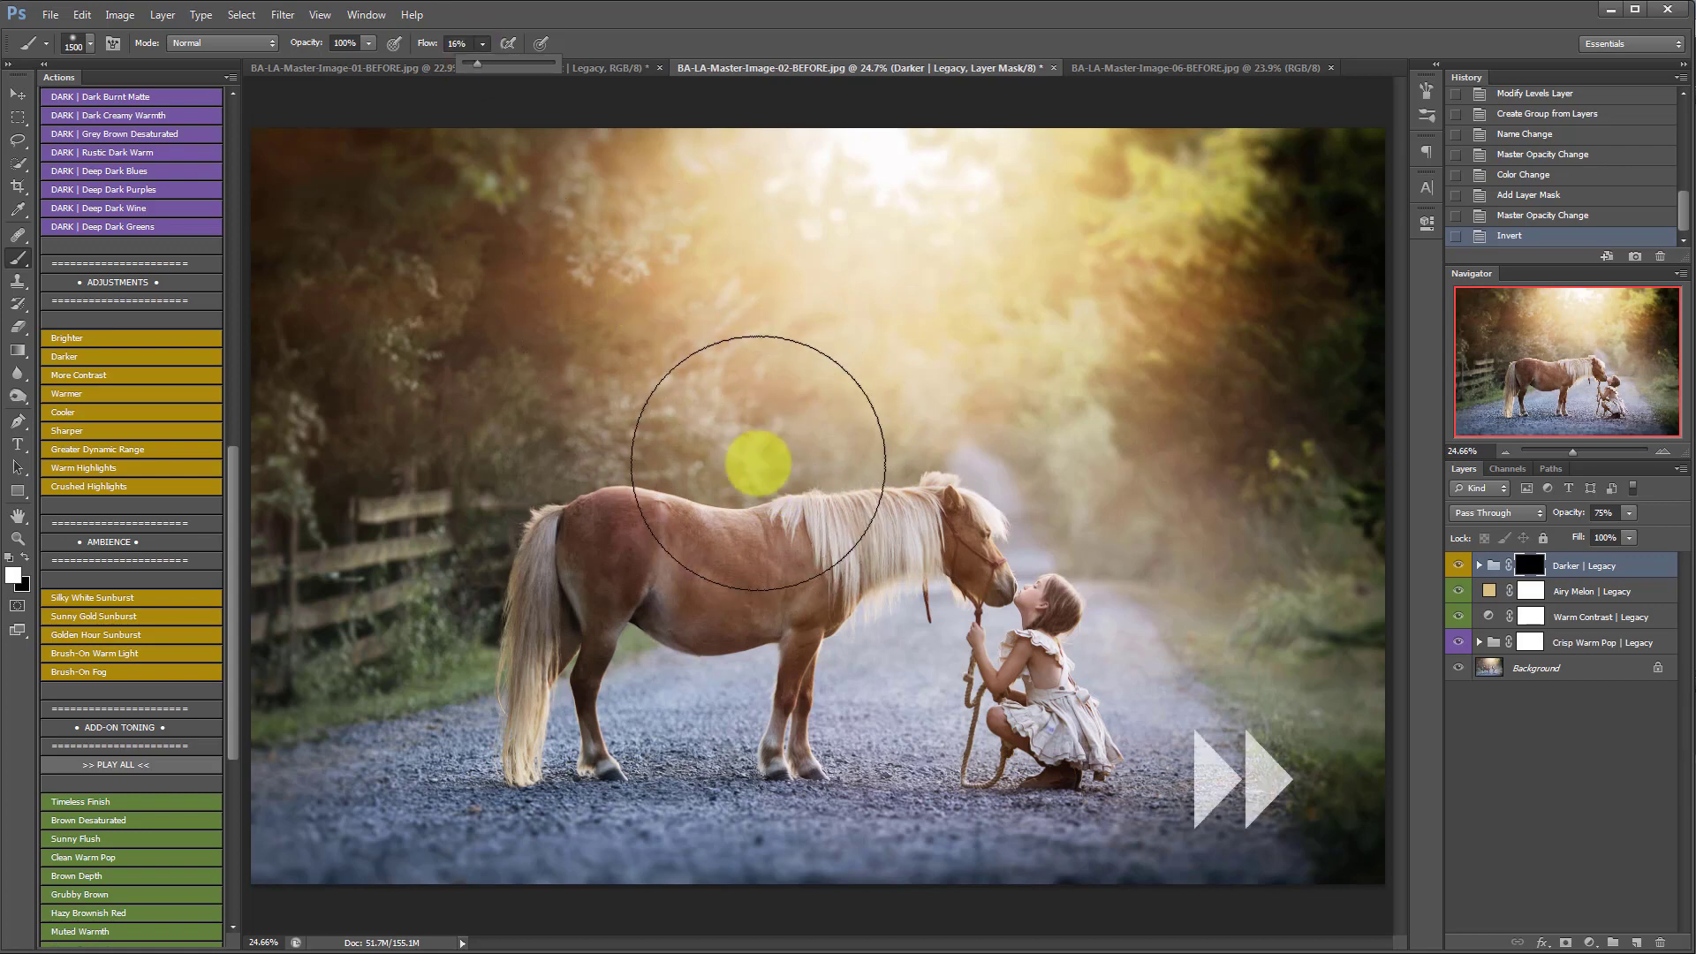
Step: Paint the darkening onto the Darker mask over the background and around the girl and horse, reducing the brush size along the way
{"action": "left_click_drag", "start_coordinate": [771, 406], "coordinate": [913, 353]}
{"action": "key", "text": "bracketleft"}
{"action": "key", "text": "bracketleft"}
{"action": "left_click_drag", "start_coordinate": [1013, 460], "coordinate": [1035, 530]}
{"action": "left_click_drag", "start_coordinate": [1036, 530], "coordinate": [1043, 570]}
{"action": "left_click_drag", "start_coordinate": [1051, 654], "coordinate": [1056, 684]}
{"action": "left_click_drag", "start_coordinate": [989, 685], "coordinate": [928, 676]}
{"action": "key", "text": "bracketleft"}
{"action": "key", "text": "bracketleft"}
{"action": "key", "text": "bracketleft"}
{"action": "key", "text": "bracketleft"}
{"action": "mouse_move", "coordinate": [797, 606]}
{"action": "left_mouse_down"}
{"action": "mouse_move", "coordinate": [530, 478]}
{"action": "mouse_move", "coordinate": [369, 657]}
{"action": "left_mouse_up"}
Step: Paint the darkening off the horse and girl with a smaller black brush, raising the flow to 100%
{"action": "left_click", "coordinate": [23, 559]}
{"action": "key", "text": "bracketleft"}
{"action": "key", "text": "bracketleft"}
{"action": "key", "text": "bracketleft"}
{"action": "key", "text": "bracketleft"}
{"action": "key", "text": "bracketleft"}
{"action": "key", "text": "bracketleft"}
{"action": "key", "text": "bracketleft"}
{"action": "mouse_move", "coordinate": [633, 713]}
{"action": "left_mouse_down"}
{"action": "mouse_move", "coordinate": [762, 598]}
{"action": "mouse_move", "coordinate": [641, 562]}
{"action": "left_mouse_up"}
{"action": "left_click_drag", "start_coordinate": [485, 41], "coordinate": [574, 66]}
{"action": "key", "text": "bracketleft"}
{"action": "key", "text": "bracketleft"}
{"action": "key", "text": "bracketleft"}
{"action": "key", "text": "bracketleft"}
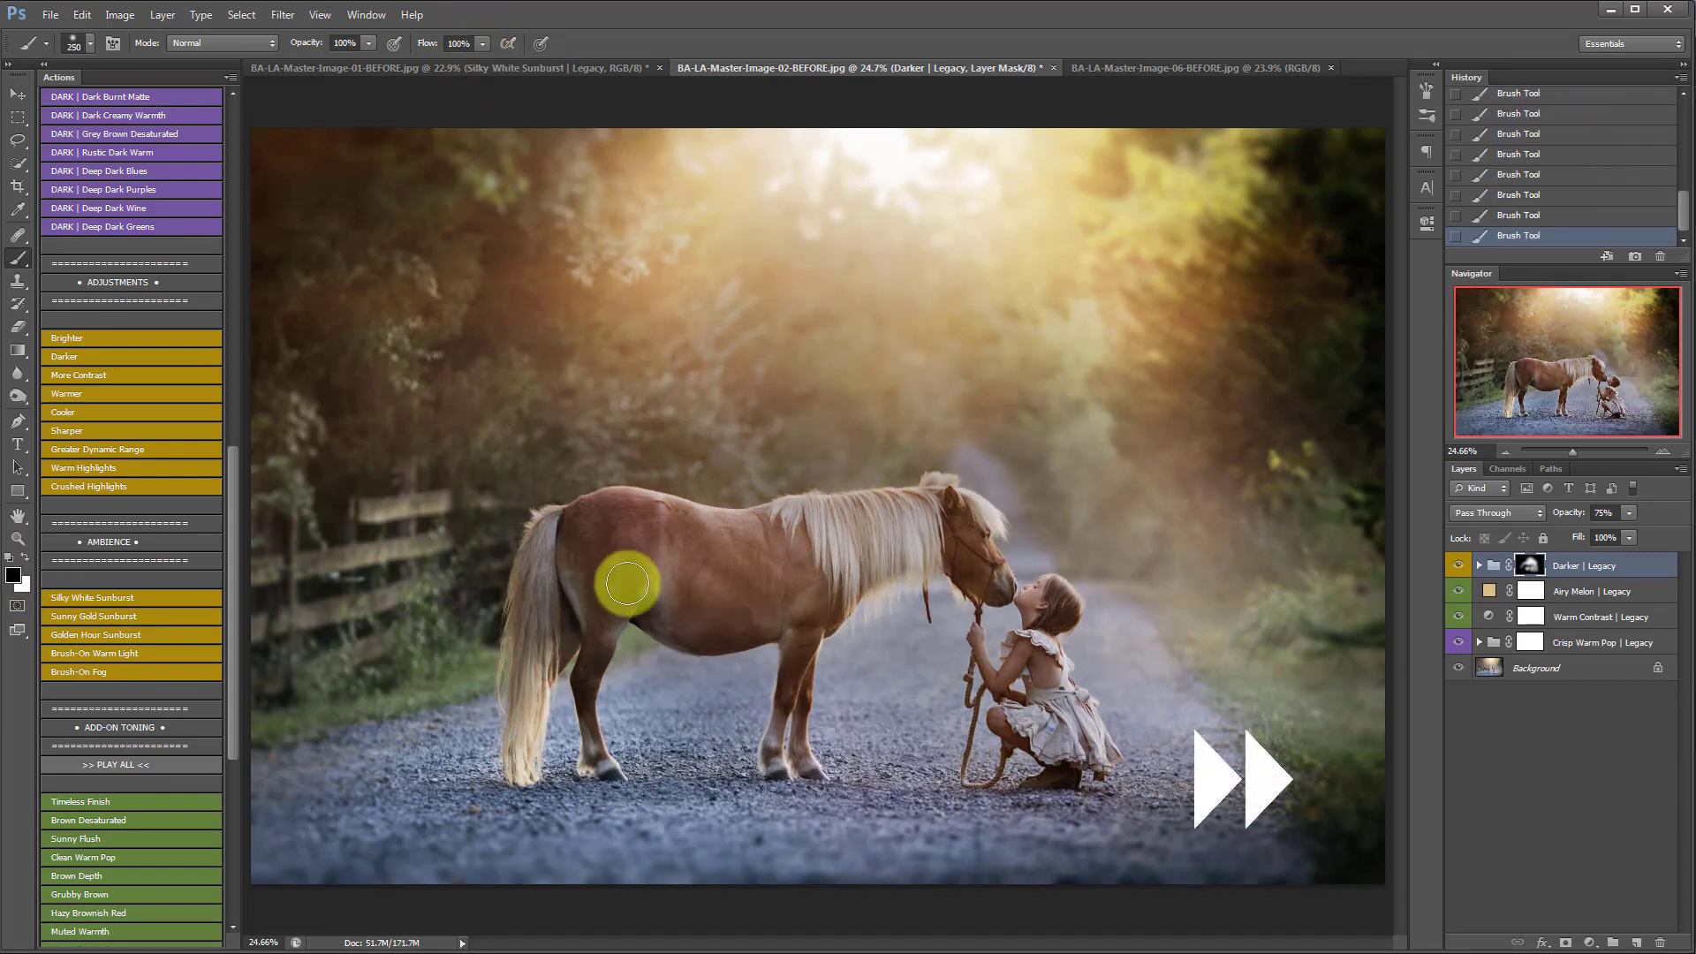
{"action": "mouse_move", "coordinate": [625, 580]}
{"action": "left_mouse_down"}
{"action": "mouse_move", "coordinate": [727, 548]}
{"action": "mouse_move", "coordinate": [813, 581]}
{"action": "mouse_move", "coordinate": [678, 623]}
{"action": "mouse_move", "coordinate": [799, 598]}
{"action": "mouse_move", "coordinate": [798, 521]}
{"action": "mouse_move", "coordinate": [931, 516]}
{"action": "mouse_move", "coordinate": [940, 490]}
{"action": "mouse_move", "coordinate": [970, 509]}
{"action": "mouse_move", "coordinate": [962, 564]}
{"action": "mouse_move", "coordinate": [986, 556]}
{"action": "mouse_move", "coordinate": [915, 556]}
{"action": "mouse_move", "coordinate": [968, 567]}
{"action": "mouse_move", "coordinate": [788, 662]}
{"action": "mouse_move", "coordinate": [806, 634]}
{"action": "mouse_move", "coordinate": [795, 611]}
{"action": "mouse_move", "coordinate": [604, 632]}
{"action": "mouse_move", "coordinate": [546, 605]}
{"action": "mouse_move", "coordinate": [522, 636]}
{"action": "mouse_move", "coordinate": [528, 557]}
{"action": "mouse_move", "coordinate": [931, 623]}
{"action": "mouse_move", "coordinate": [1058, 593]}
{"action": "mouse_move", "coordinate": [1018, 663]}
{"action": "mouse_move", "coordinate": [983, 666]}
{"action": "mouse_move", "coordinate": [1040, 666]}
{"action": "mouse_move", "coordinate": [1084, 733]}
{"action": "mouse_move", "coordinate": [1011, 730]}
{"action": "mouse_move", "coordinate": [1067, 766]}
{"action": "mouse_move", "coordinate": [1107, 752]}
{"action": "mouse_move", "coordinate": [1034, 619]}
{"action": "mouse_move", "coordinate": [997, 618]}
{"action": "mouse_move", "coordinate": [1075, 575]}
{"action": "left_mouse_up"}
Step: Switch to a small white brush with 10% flow for refining the Darker mask, and compare the edit with the original photo
{"action": "key", "text": "bracketleft"}
{"action": "key", "text": "bracketleft"}
{"action": "key", "text": "bracketright"}
{"action": "key", "text": "bracketright"}
{"action": "key", "text": "x"}
{"action": "key", "text": "shift+1"}
{"action": "key", "text": "bracketleft"}
{"action": "key", "text": "bracketleft"}
{"action": "key", "text": "bracketleft"}
{"action": "key", "text": "bracketleft"}
{"action": "key", "text": "bracketleft"}
{"action": "key", "text": "bracketleft"}
{"action": "key", "text": "bracketleft"}
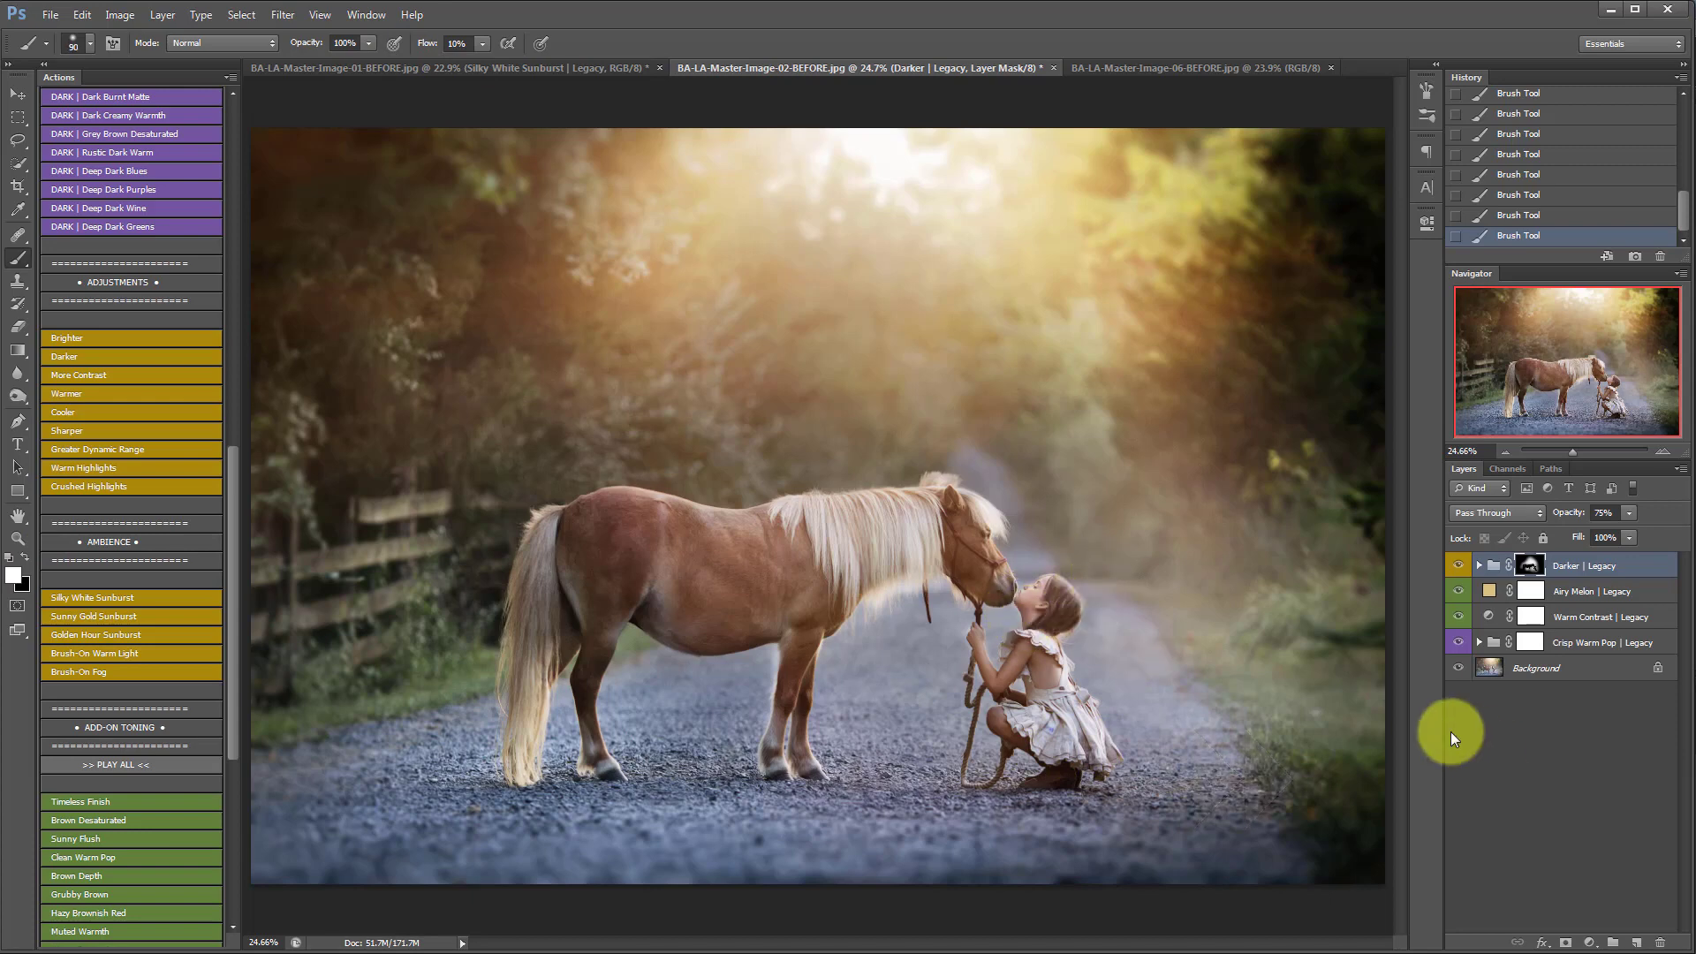
{"action": "key", "text": "bracketright"}
{"action": "key", "text": "bracketright"}
{"action": "key", "text": "bracketright"}
{"action": "key", "text": "bracketright"}
{"action": "key", "text": "bracketright"}
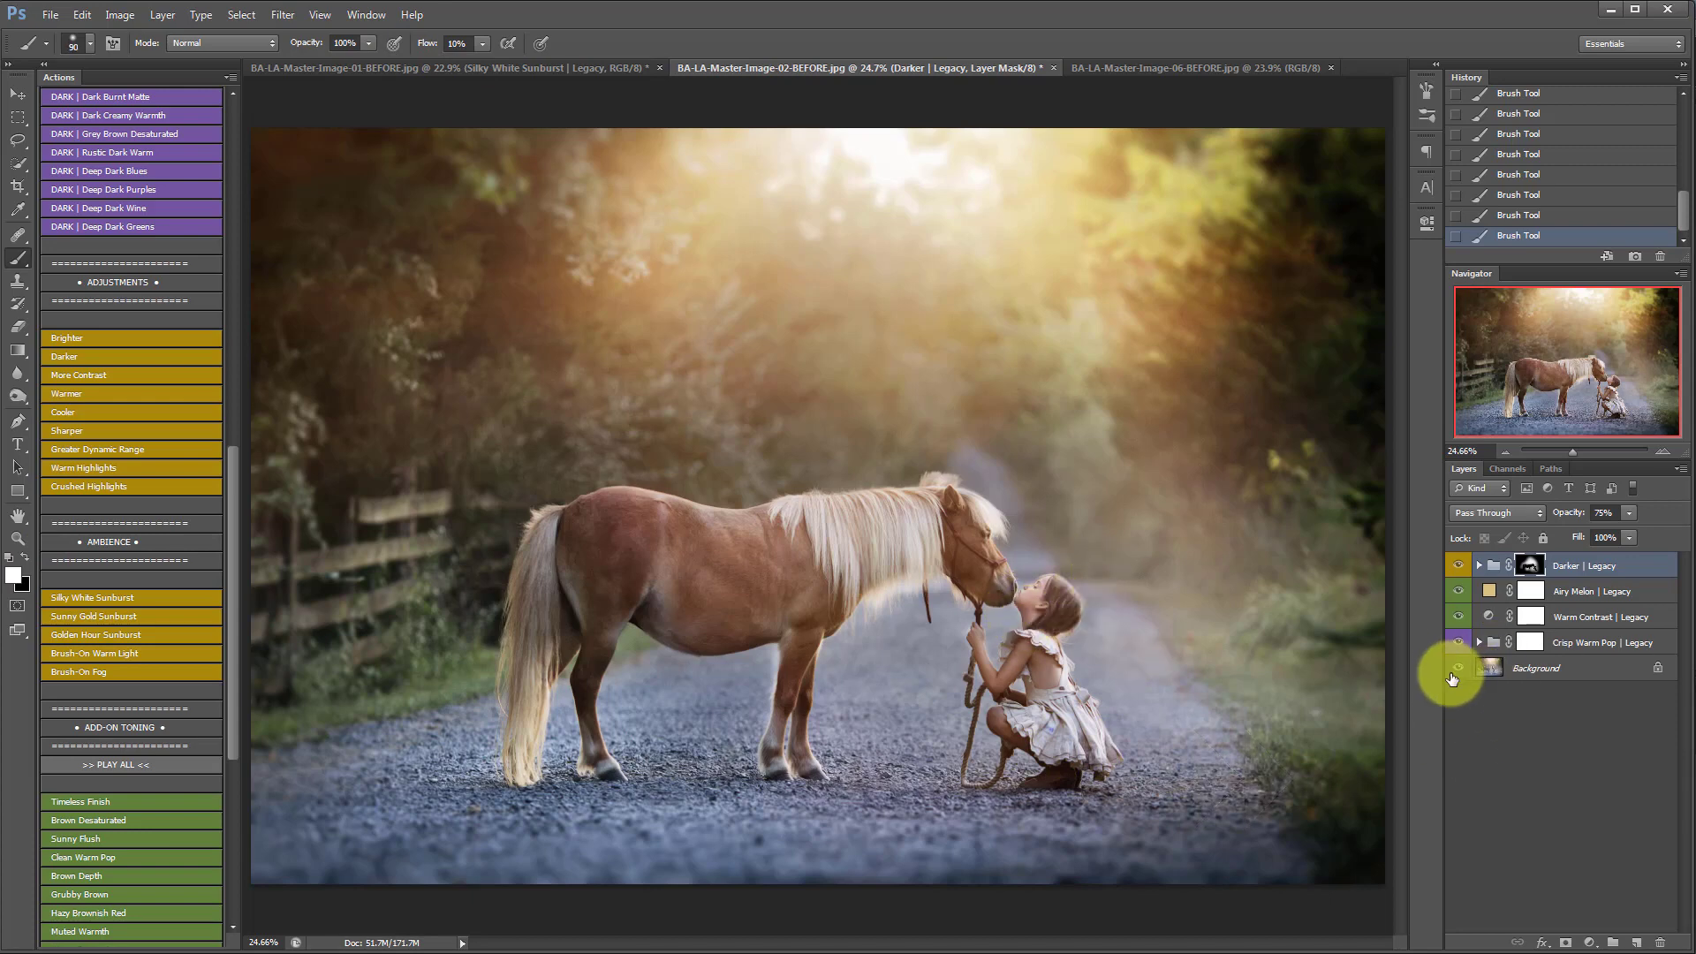
{"action": "left_click", "coordinate": [1453, 675], "text": "alt"}
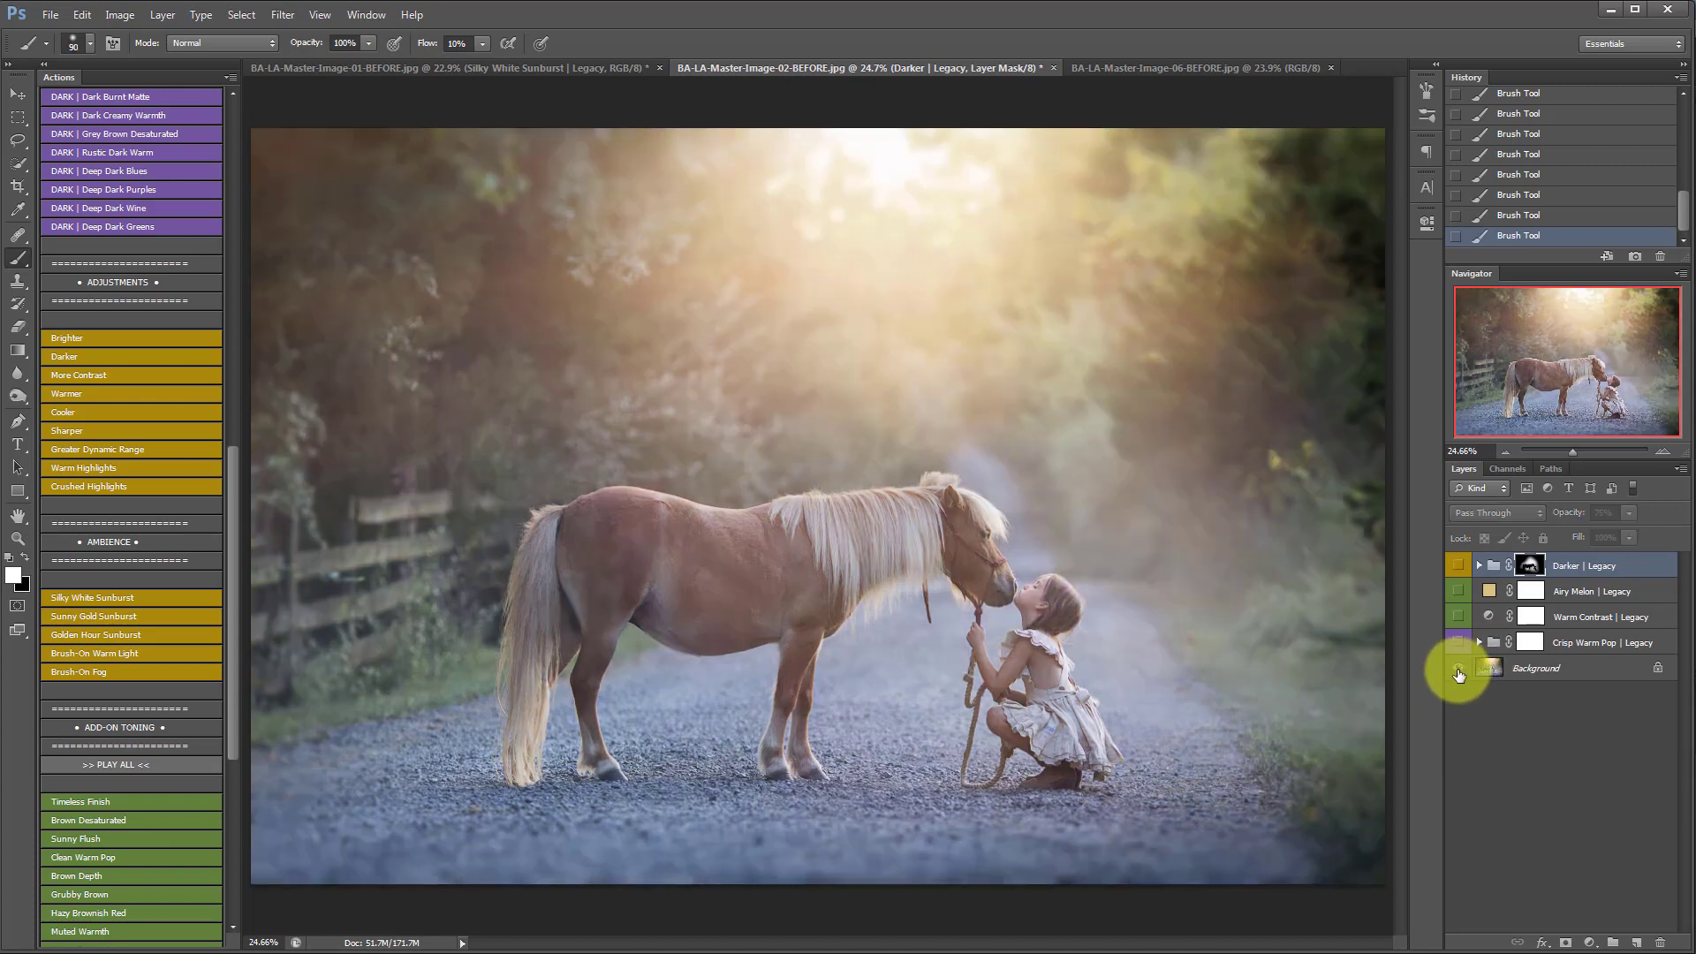
{"action": "left_click", "coordinate": [1456, 670], "text": "alt"}
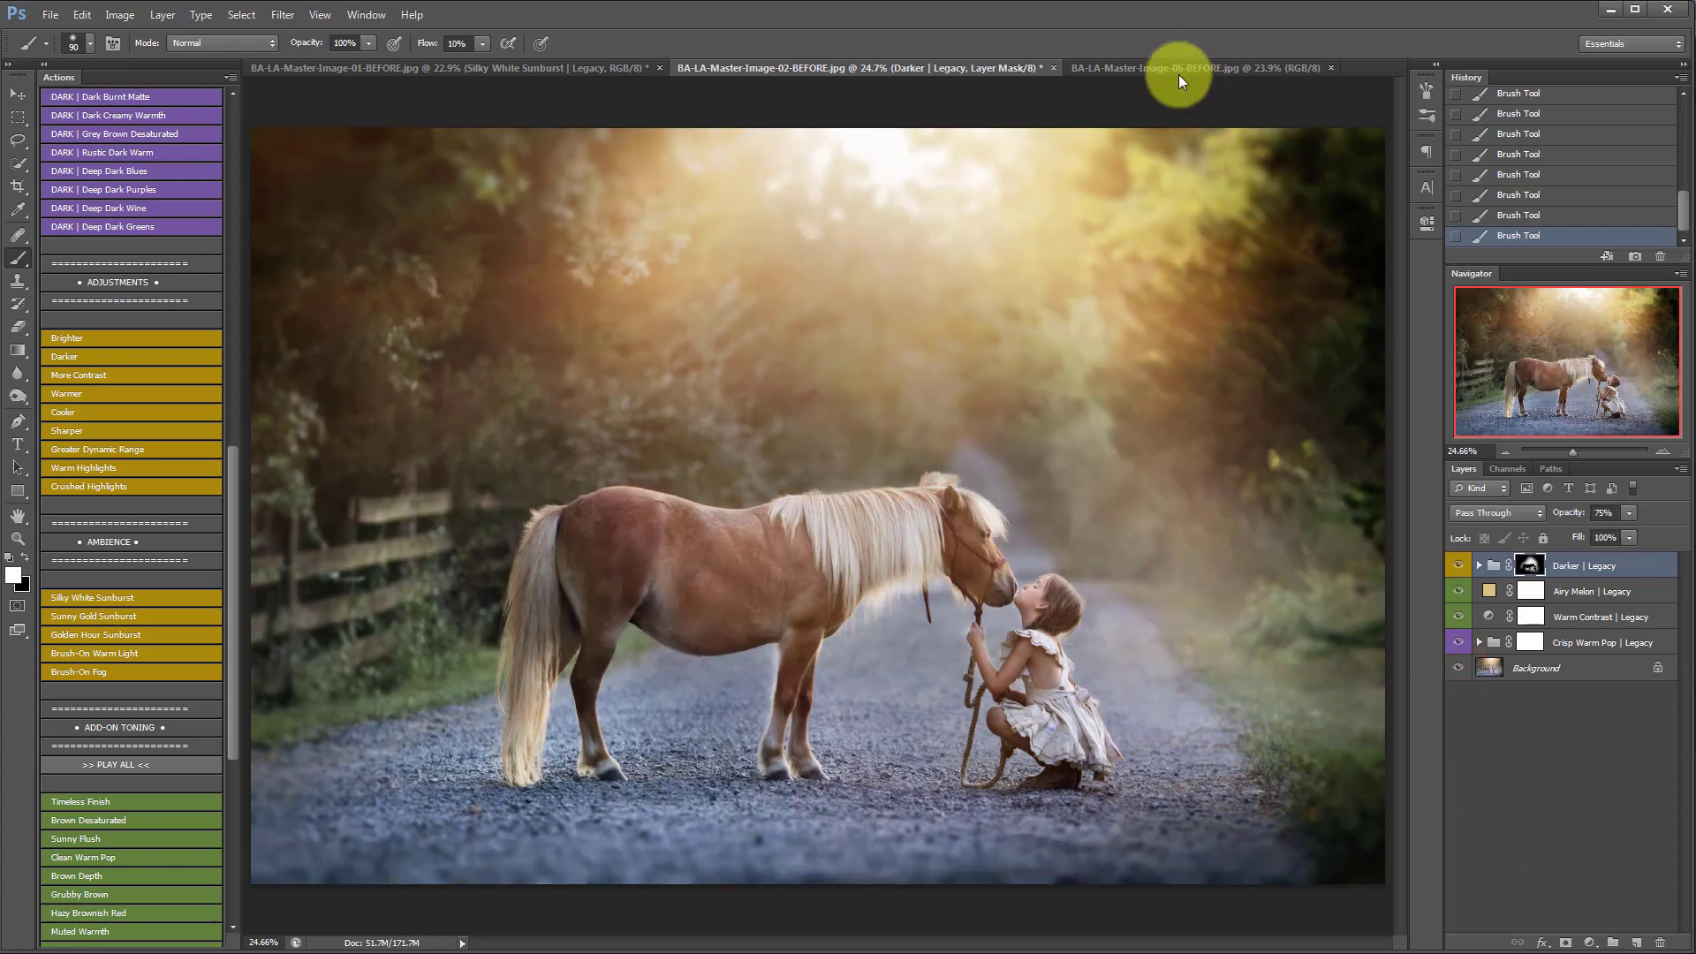
Step: Switch to the running-boy photo BA-LA-Master-Image-06-BEFORE.jpg, activate the Move tool and bring up the main Legacy actions
{"action": "left_click", "coordinate": [1147, 69]}
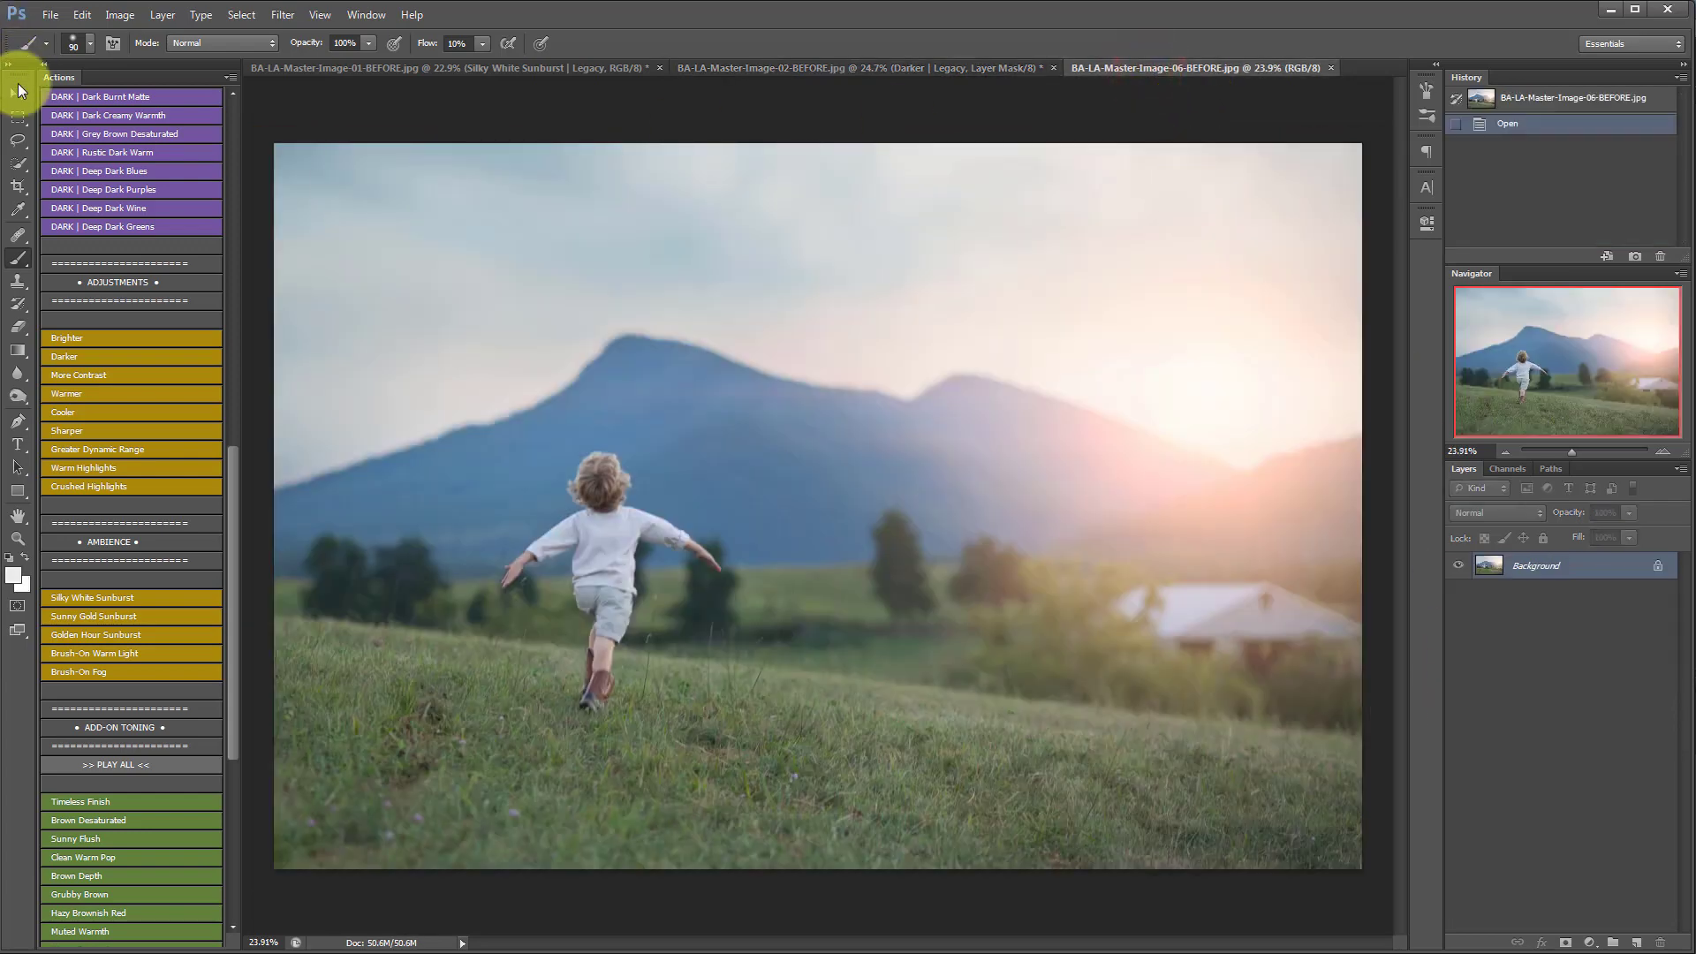
{"action": "left_click", "coordinate": [17, 93]}
{"action": "left_click_drag", "start_coordinate": [235, 475], "coordinate": [269, 115]}
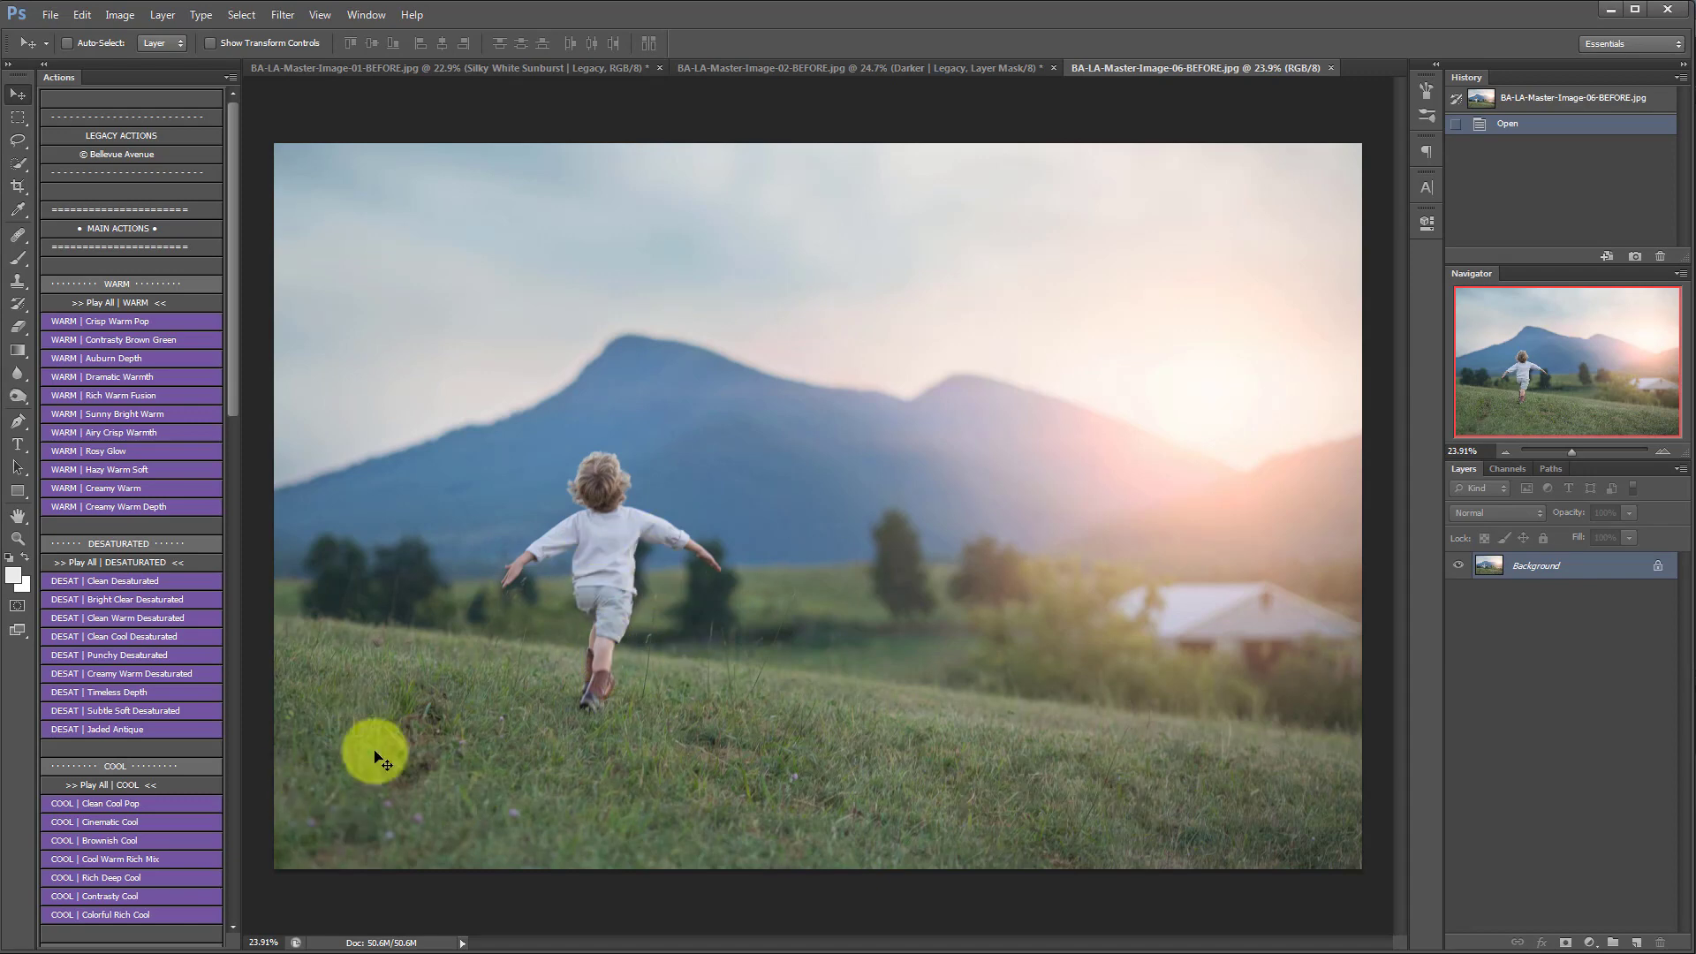
Step: Run the Darker adjustment action on the running-boy photo and toggle its group's visibility to preview the effect
{"action": "left_click_drag", "start_coordinate": [235, 295], "coordinate": [233, 551]}
{"action": "left_click", "coordinate": [72, 569]}
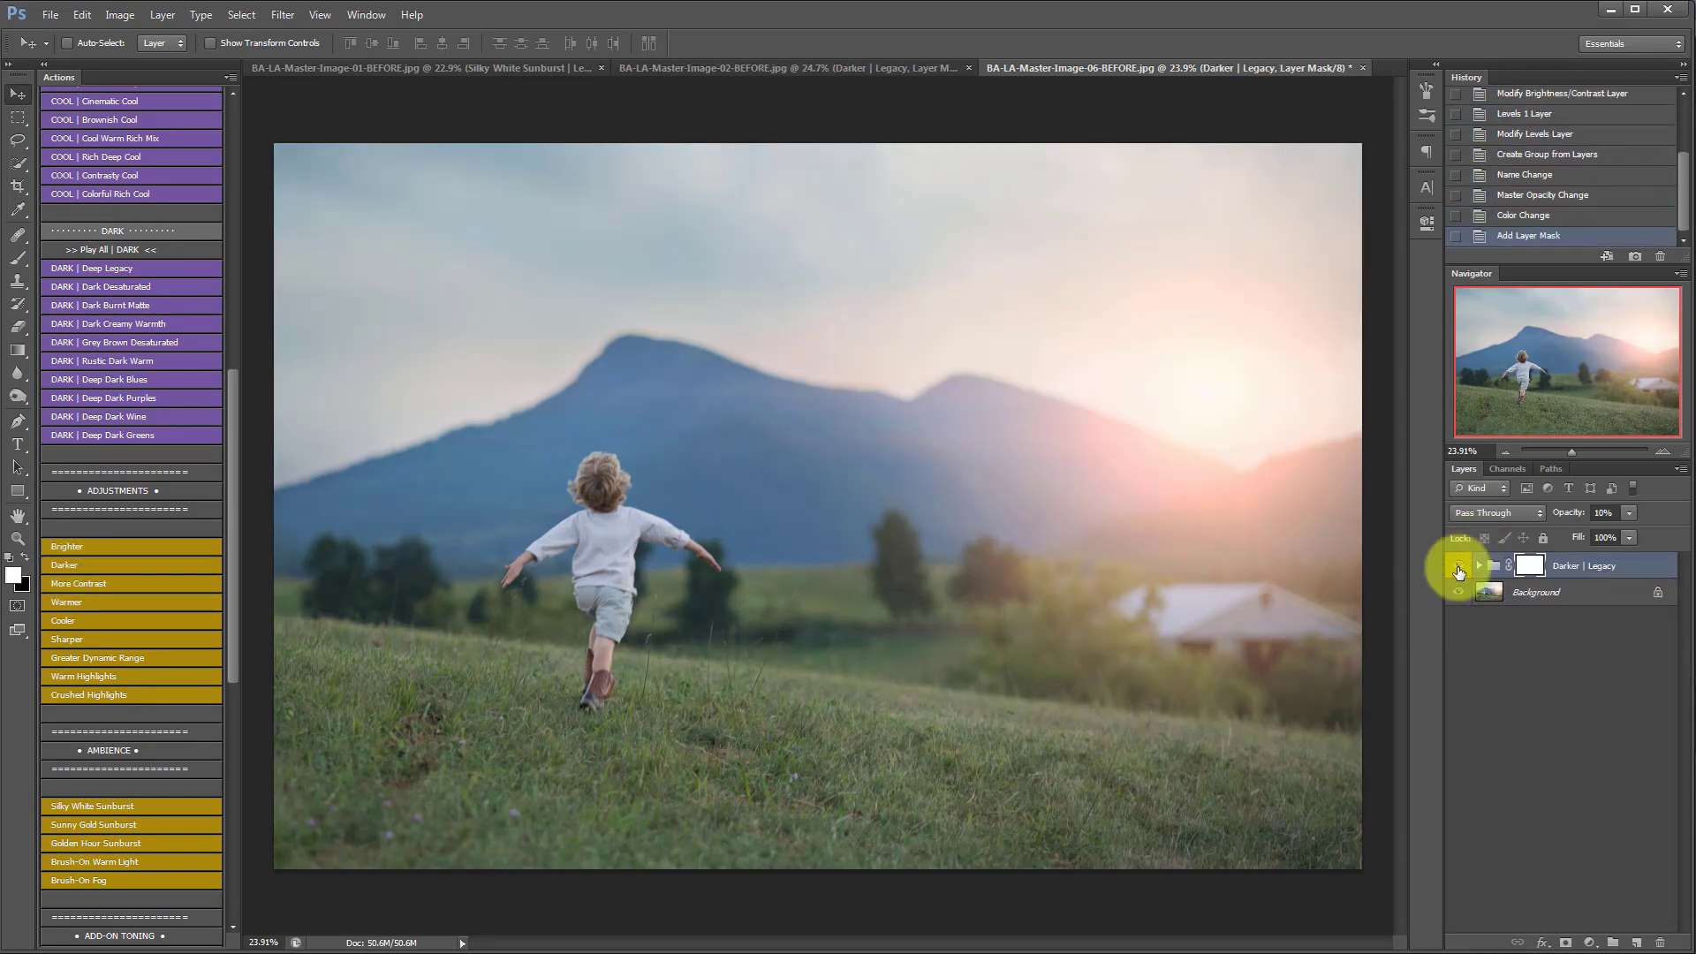
{"action": "left_click", "coordinate": [1458, 565]}
{"action": "left_click", "coordinate": [1458, 565]}
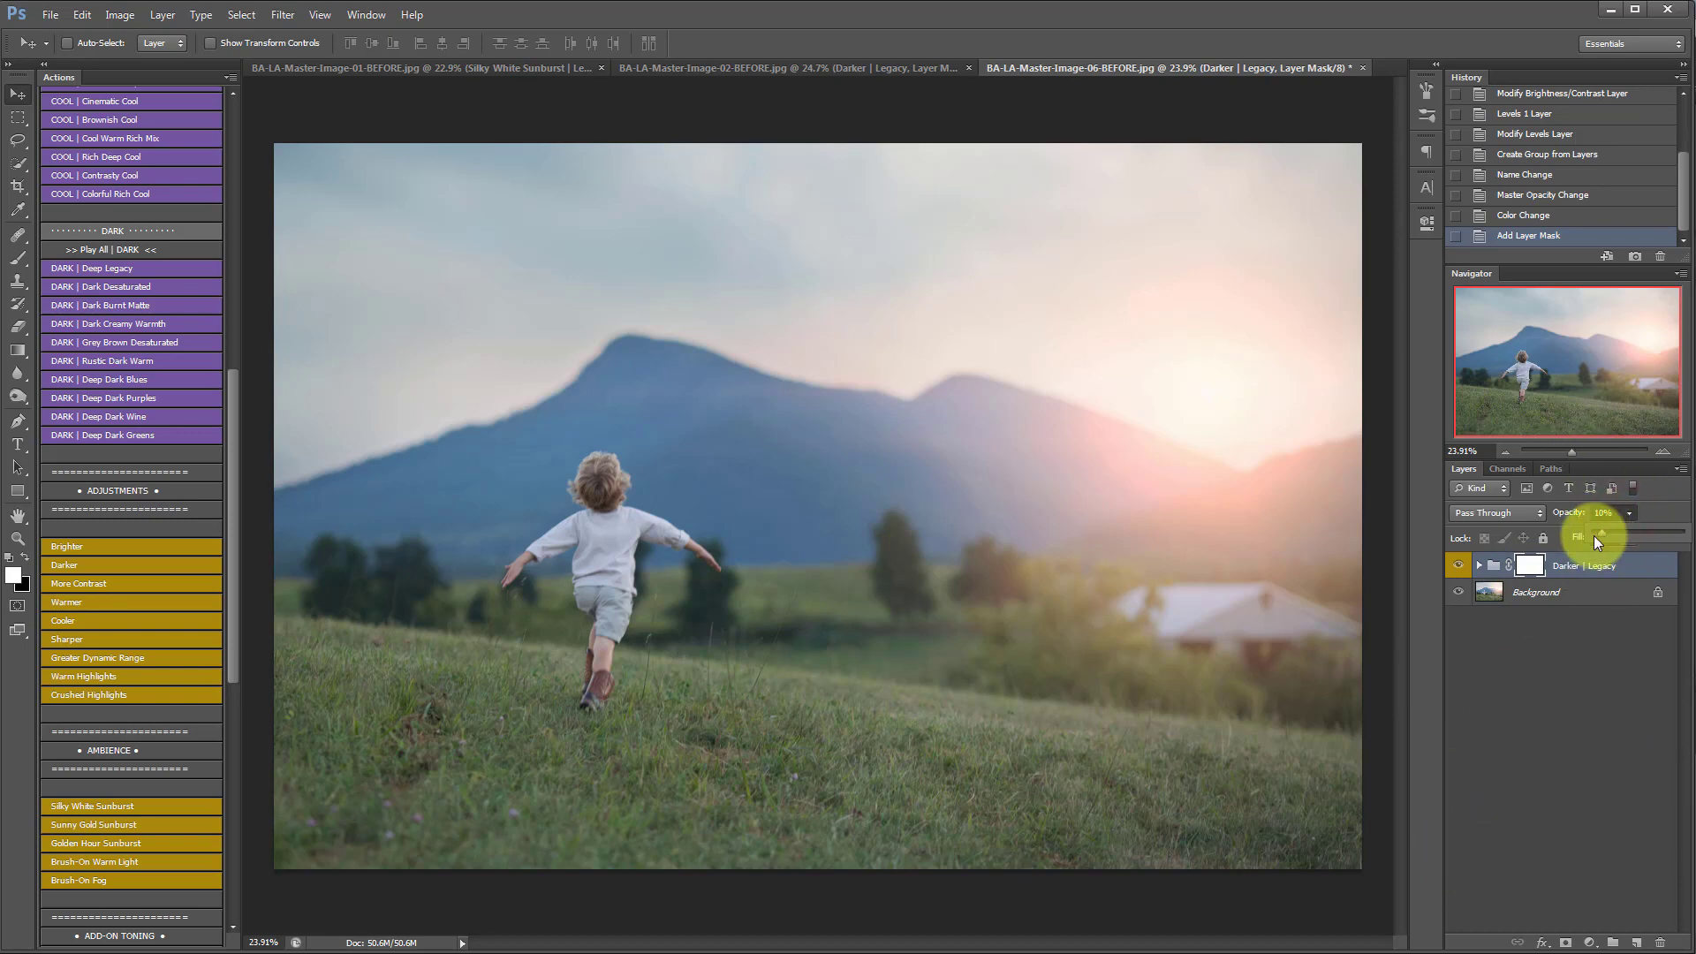
Step: Set the Darker group's opacity to 40% and invert its layer mask to black
{"action": "left_click_drag", "start_coordinate": [1614, 533], "coordinate": [1629, 535]}
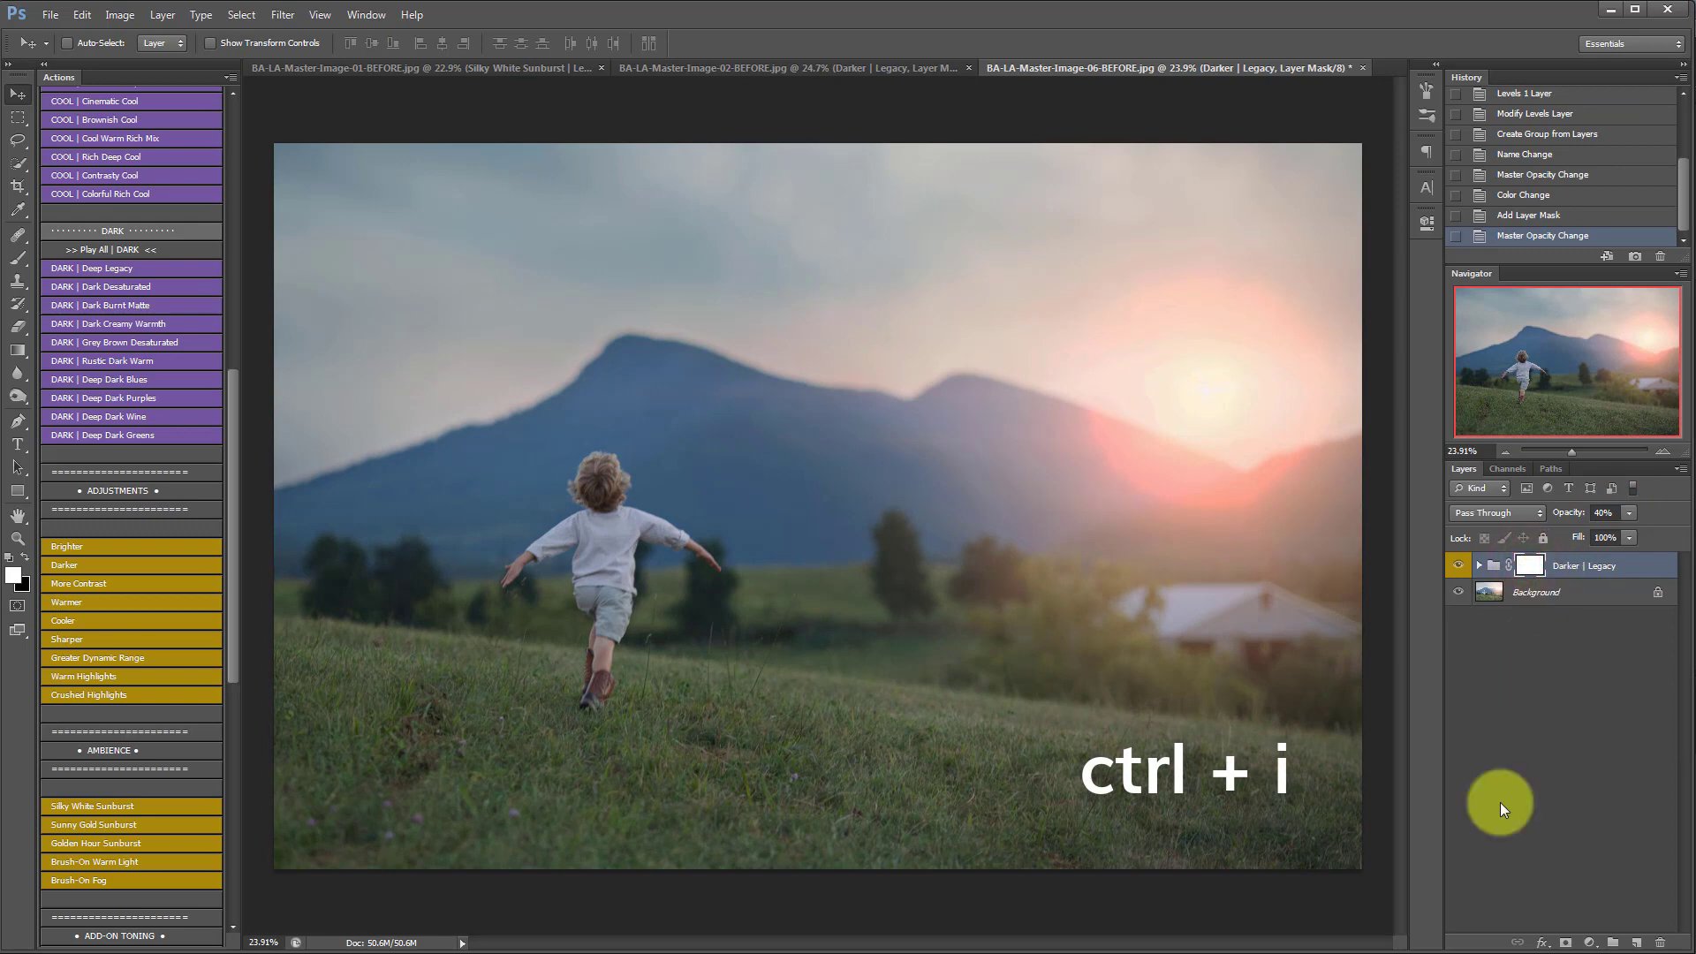
{"action": "key", "text": "ctrl+i"}
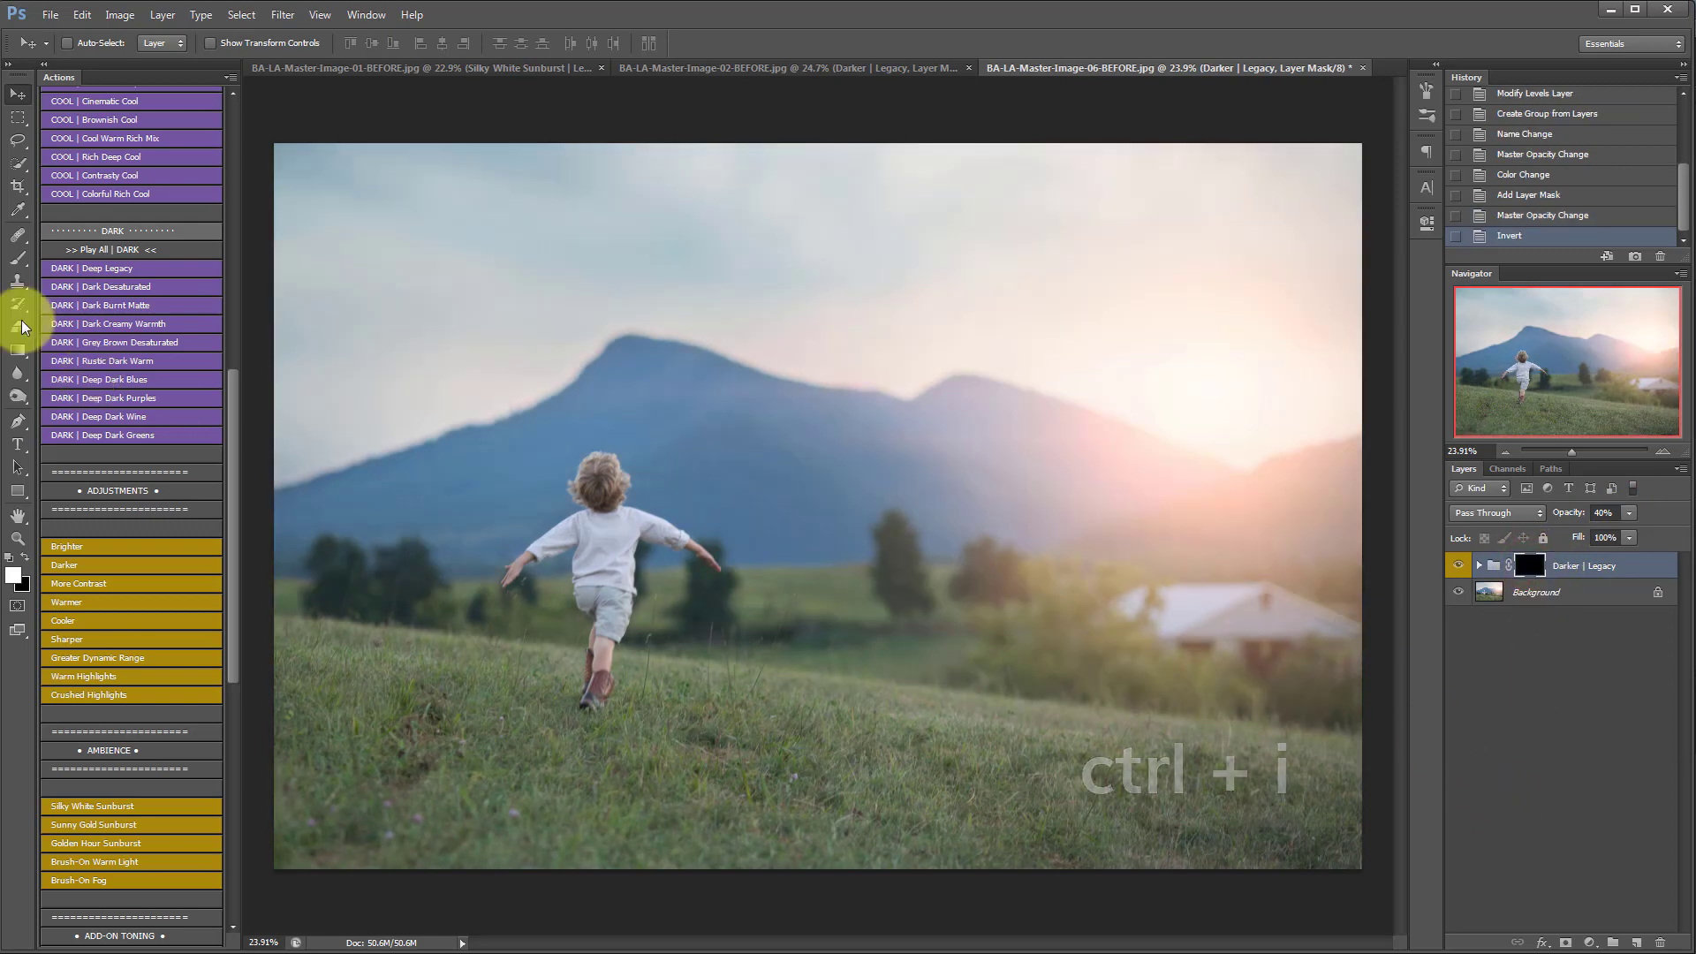
Step: Paint the Darker effect onto the foreground grass with a white brush at 45% flow, then return to the Move tool
{"action": "left_click", "coordinate": [19, 258]}
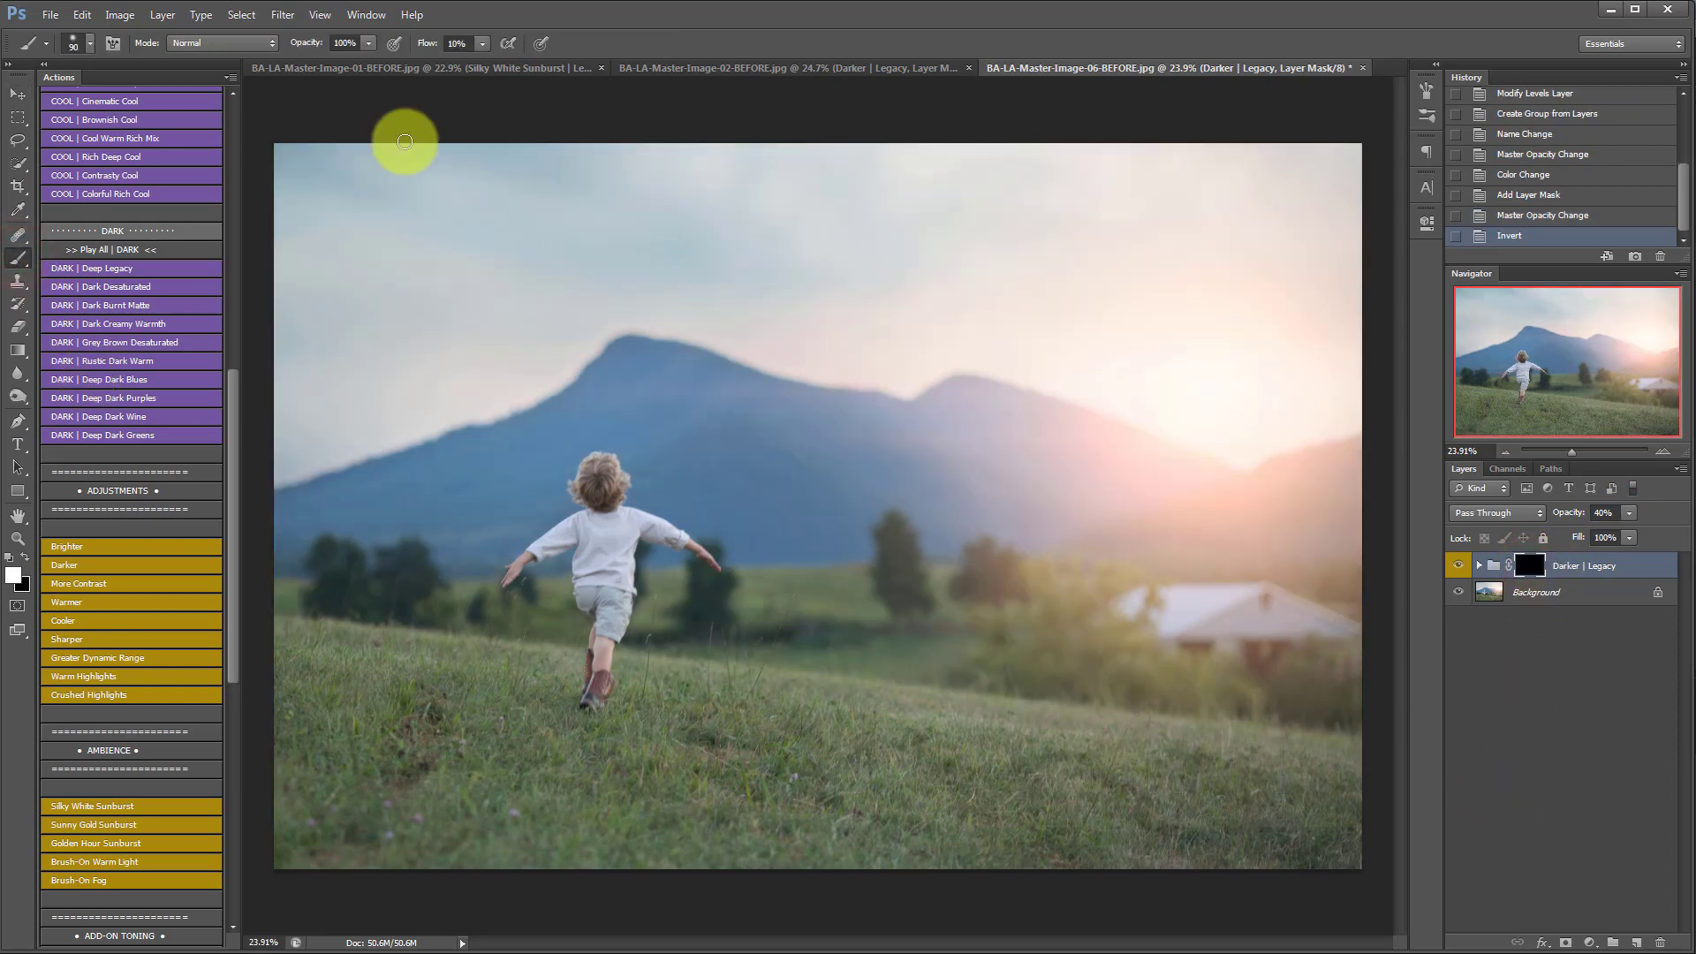
{"action": "left_click", "coordinate": [482, 43]}
{"action": "mouse_move", "coordinate": [594, 574]}
{"action": "left_mouse_down"}
{"action": "mouse_move", "coordinate": [564, 913]}
{"action": "mouse_move", "coordinate": [470, 821]}
{"action": "mouse_move", "coordinate": [1110, 874]}
{"action": "mouse_move", "coordinate": [1284, 829]}
{"action": "mouse_move", "coordinate": [1363, 863]}
{"action": "mouse_move", "coordinate": [716, 803]}
{"action": "mouse_move", "coordinate": [276, 856]}
{"action": "mouse_move", "coordinate": [594, 889]}
{"action": "mouse_move", "coordinate": [333, 883]}
{"action": "mouse_move", "coordinate": [1231, 825]}
{"action": "mouse_move", "coordinate": [731, 780]}
{"action": "mouse_move", "coordinate": [223, 396]}
{"action": "mouse_move", "coordinate": [214, 634]}
{"action": "left_mouse_up"}
{"action": "left_click", "coordinate": [17, 91]}
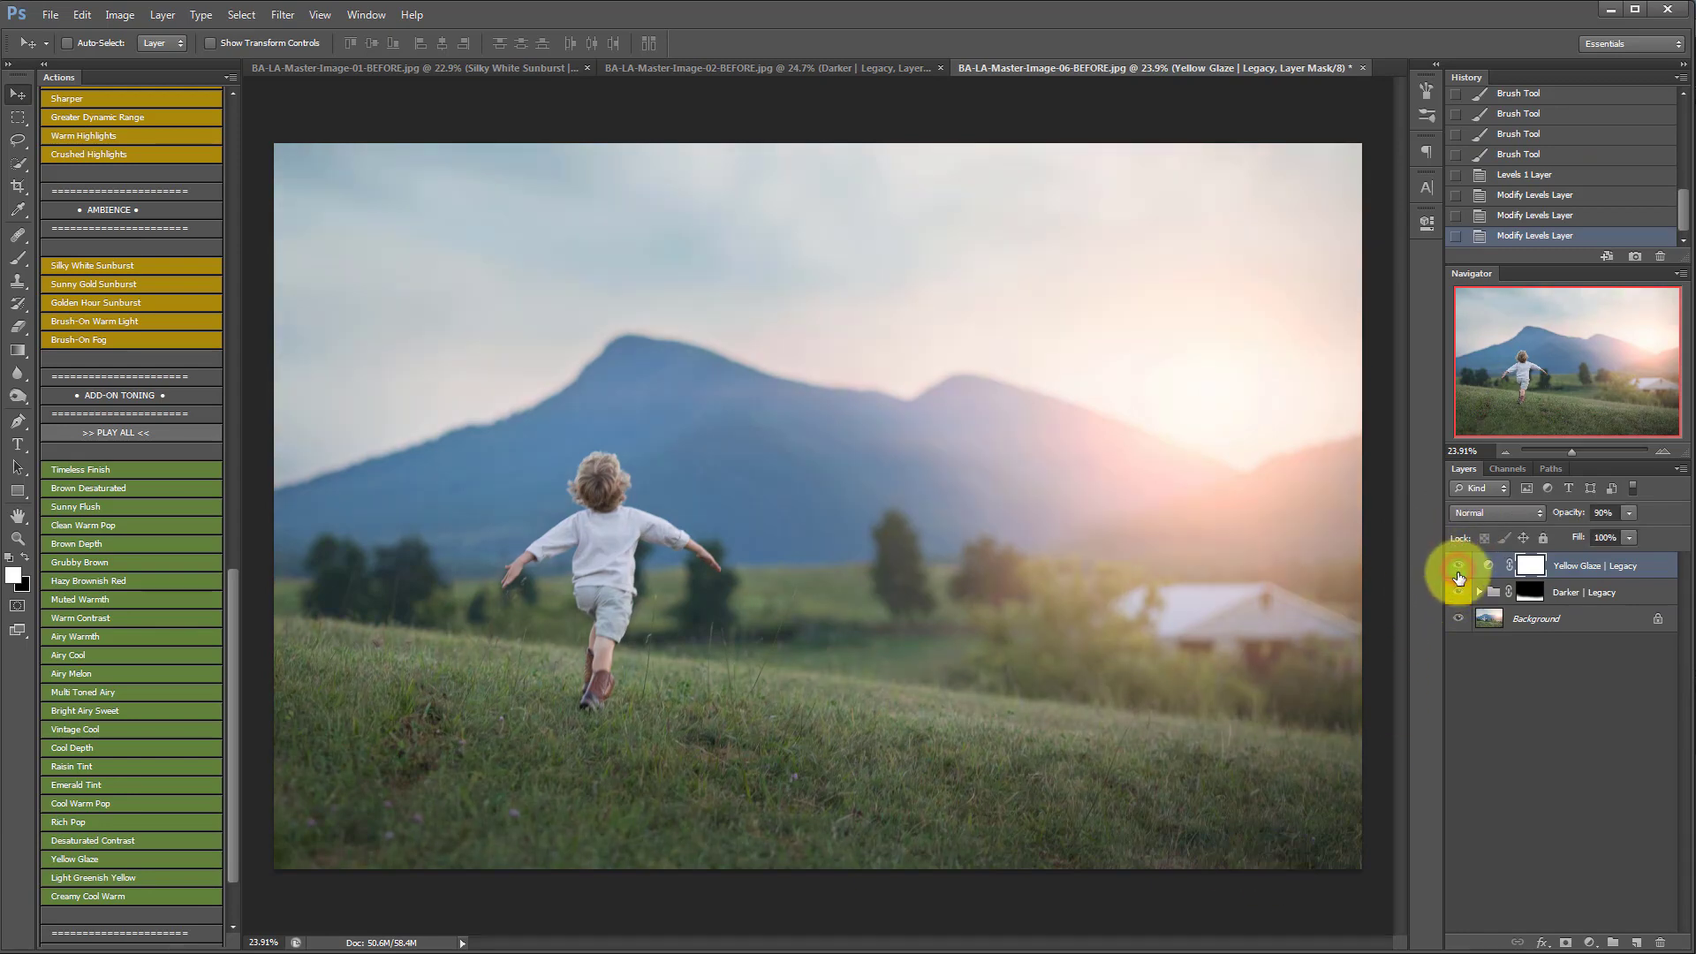
Step: Run the DARK | Dark Desaturated action on the photo and toggle its group's visibility to preview the effect
{"action": "left_click_drag", "start_coordinate": [231, 609], "coordinate": [243, 295]}
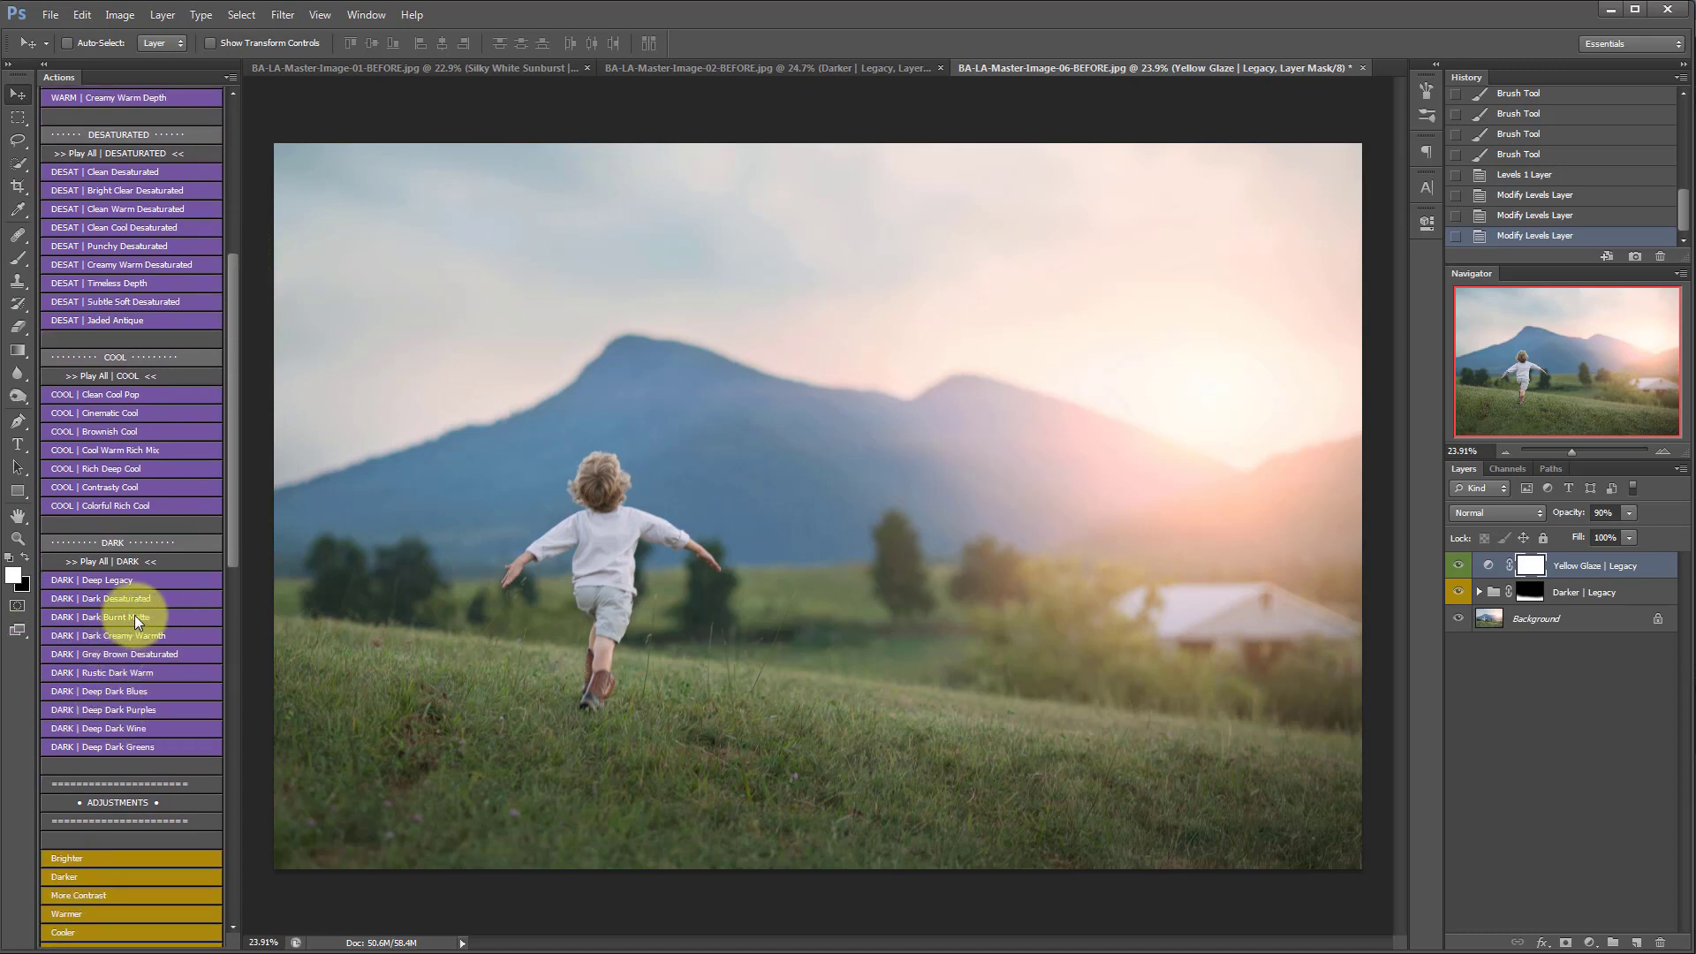
{"action": "left_click", "coordinate": [105, 598]}
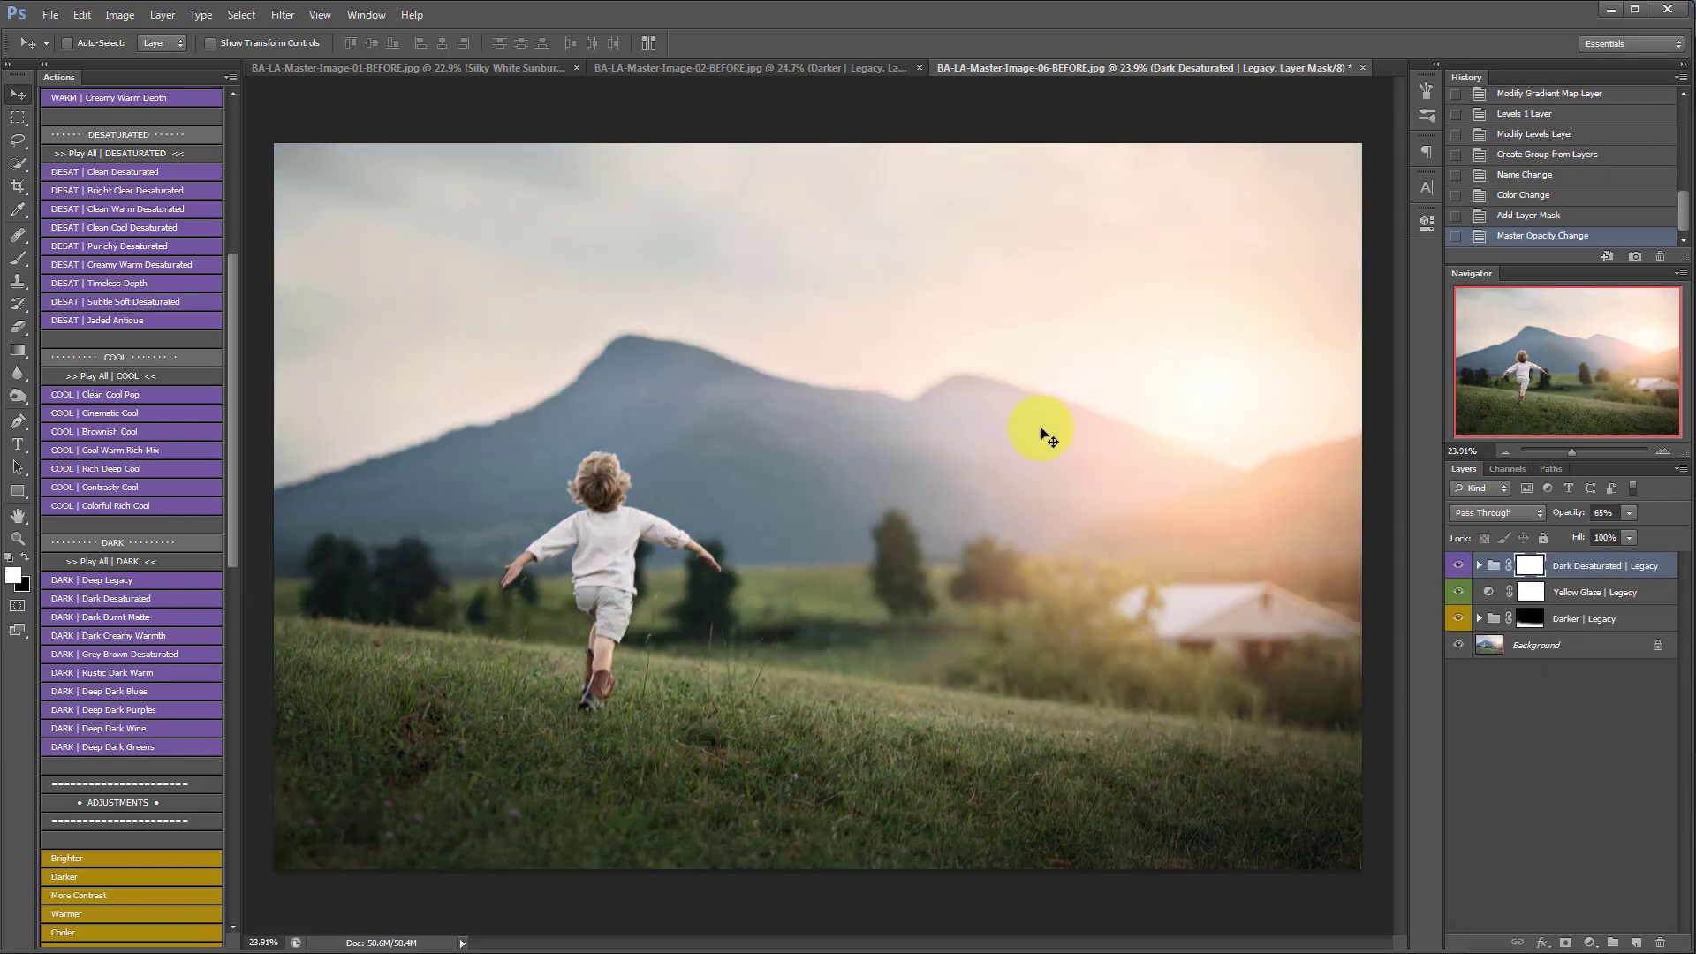
{"action": "left_click", "coordinate": [1461, 568]}
{"action": "left_click", "coordinate": [1461, 570]}
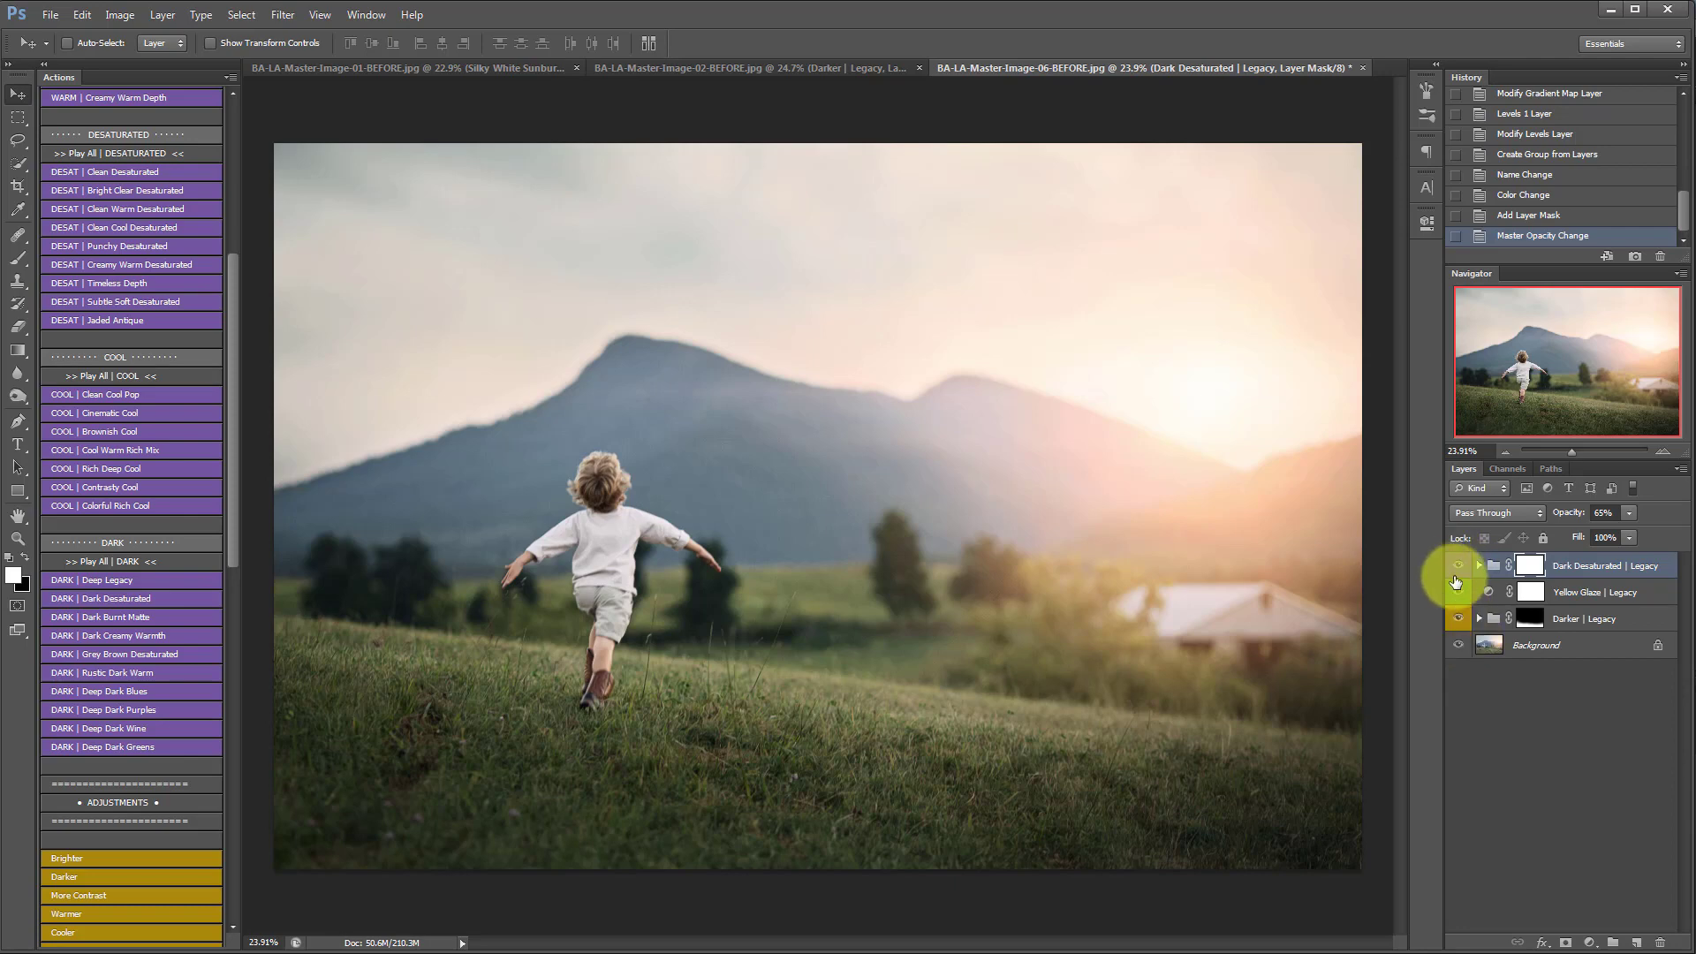
{"action": "left_click", "coordinate": [1460, 565]}
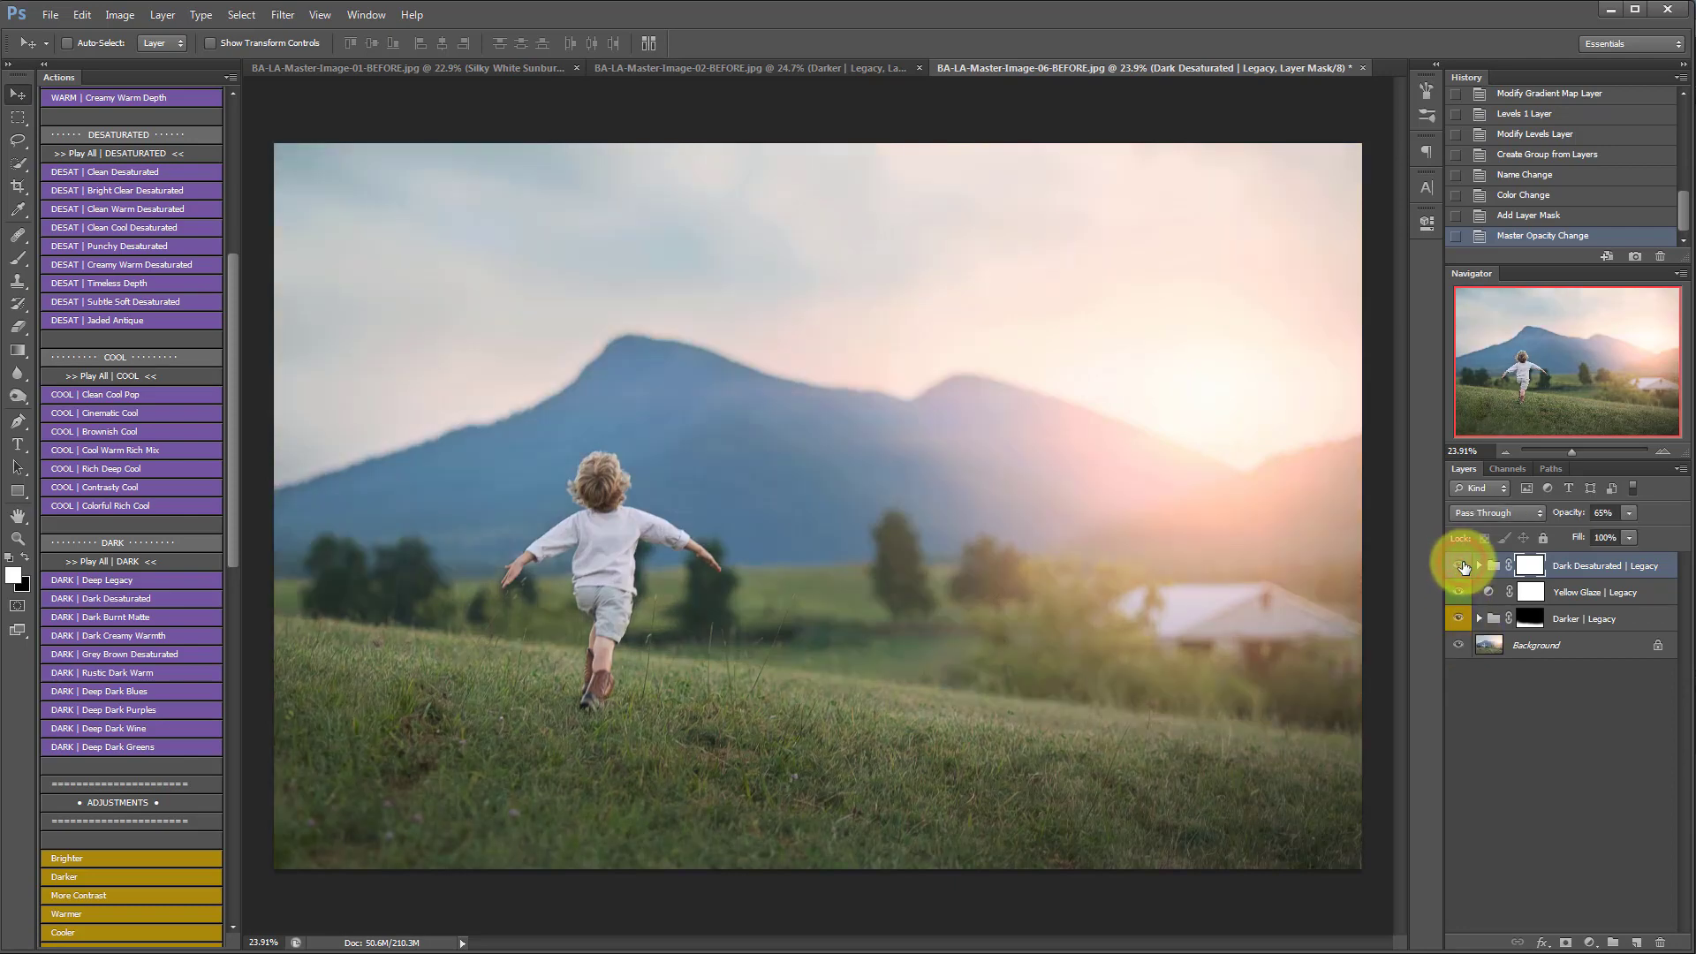
{"action": "left_click", "coordinate": [1462, 566]}
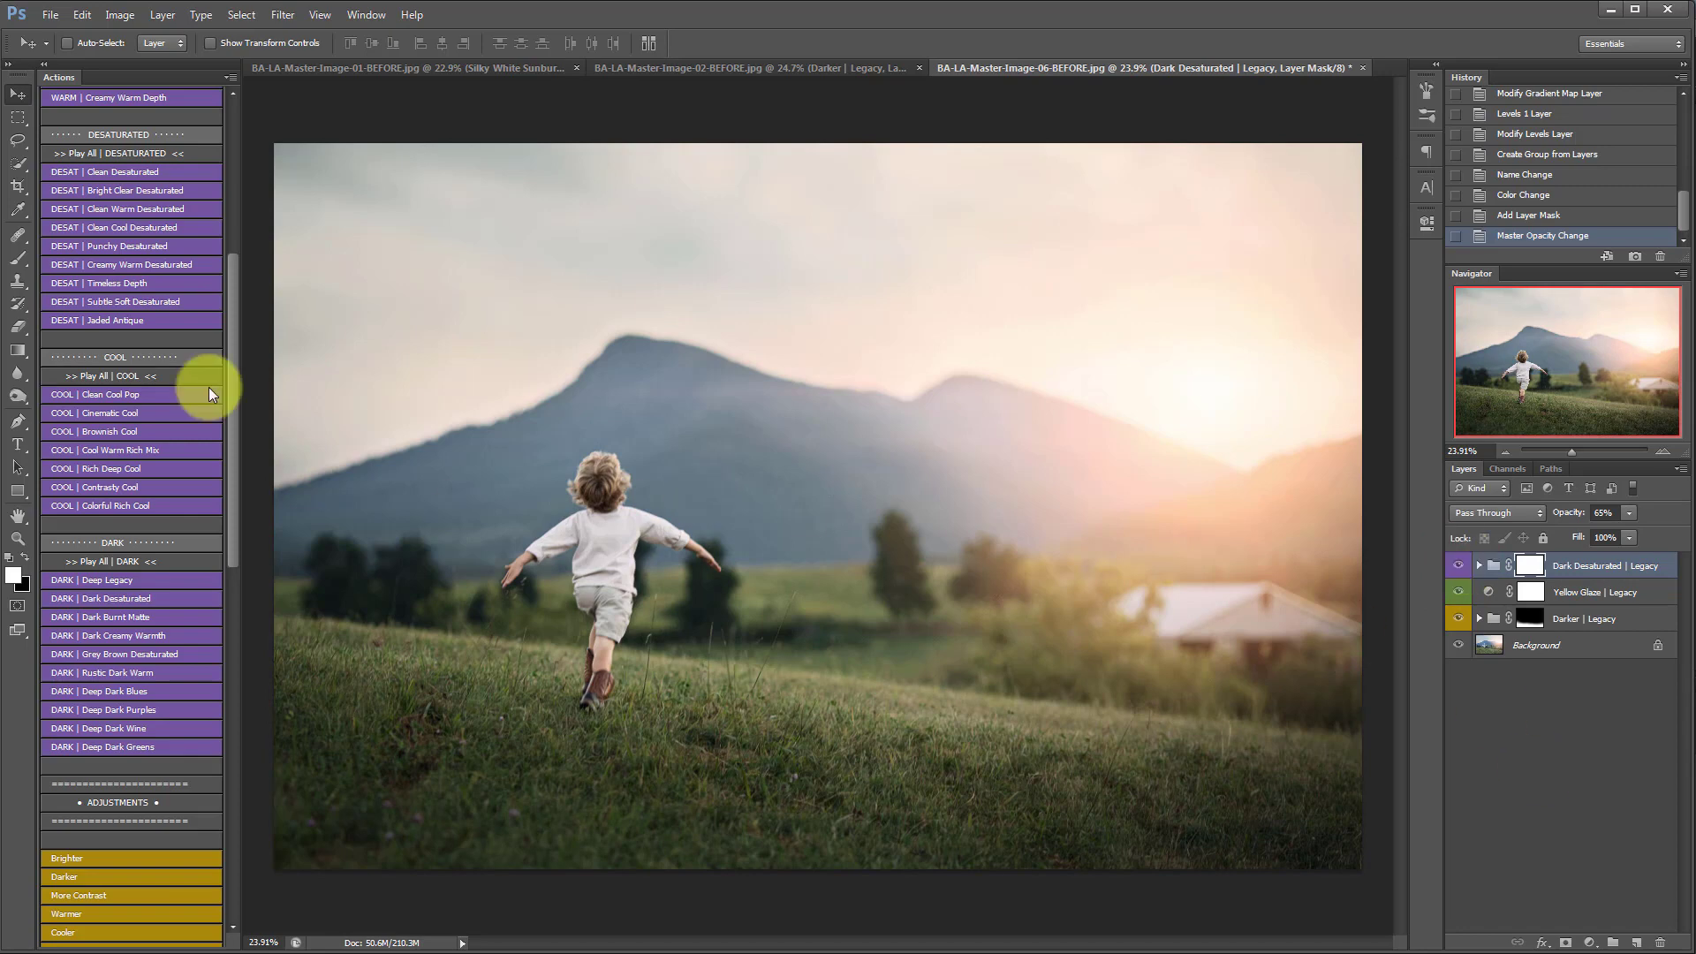
Step: Run the Clean Warm Pop add-on toning action on the running-boy photo
{"action": "left_click_drag", "start_coordinate": [230, 267], "coordinate": [233, 419]}
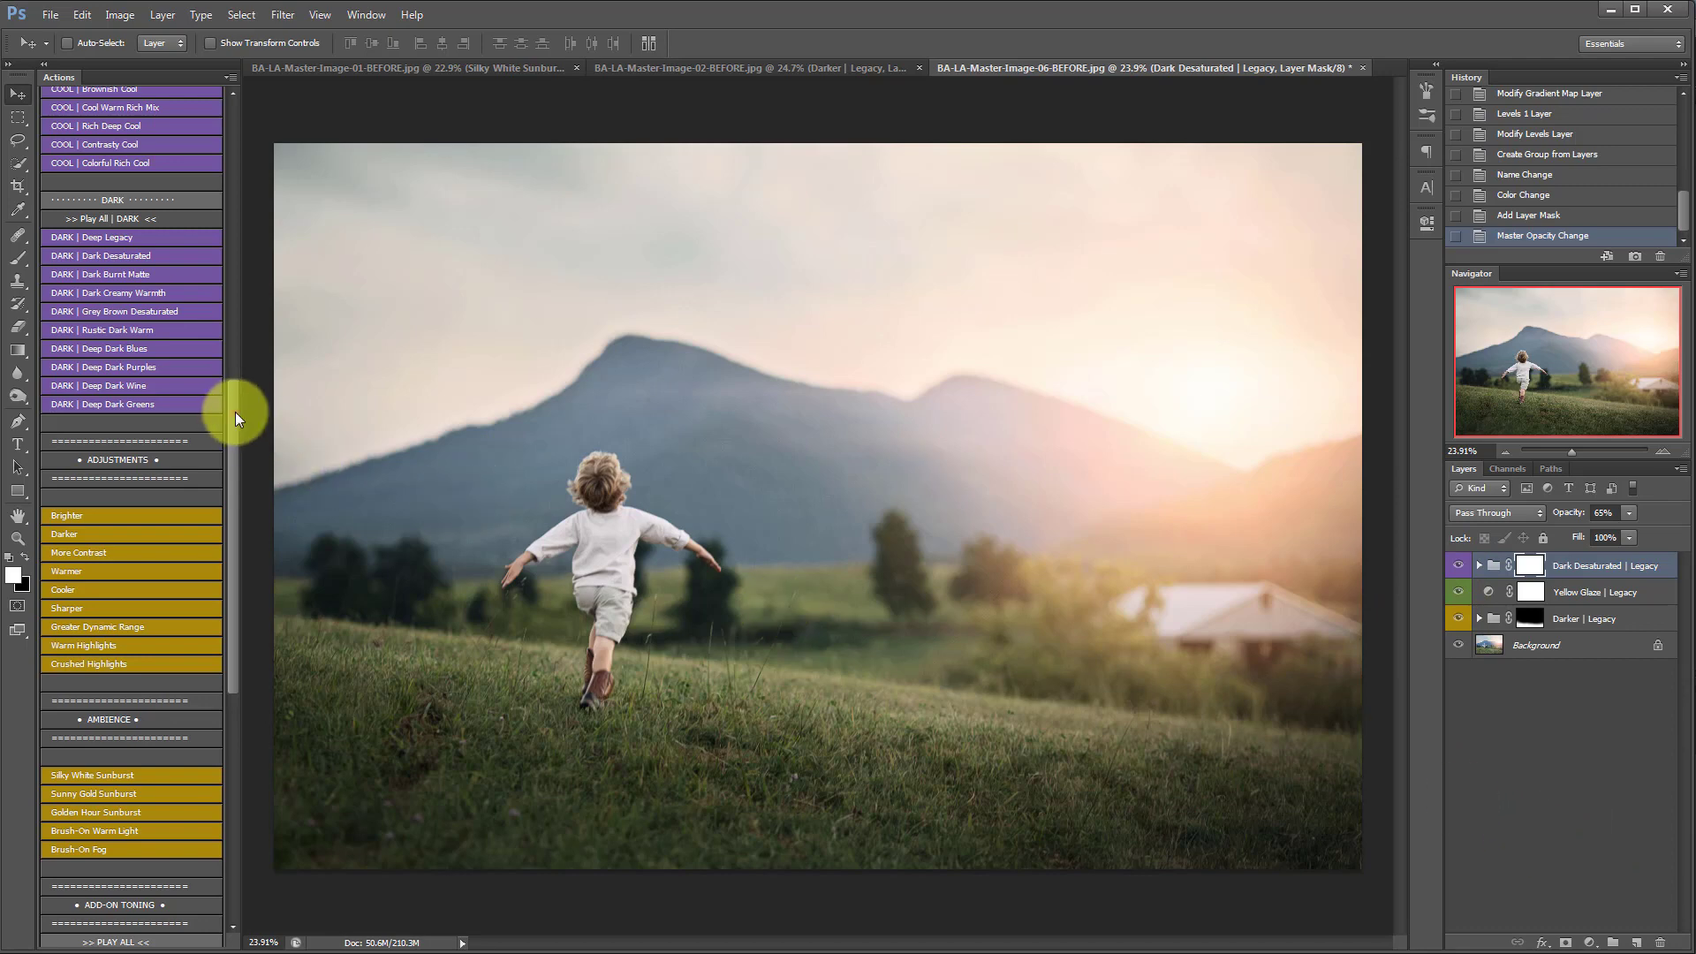
{"action": "left_click_drag", "start_coordinate": [235, 412], "coordinate": [236, 613]}
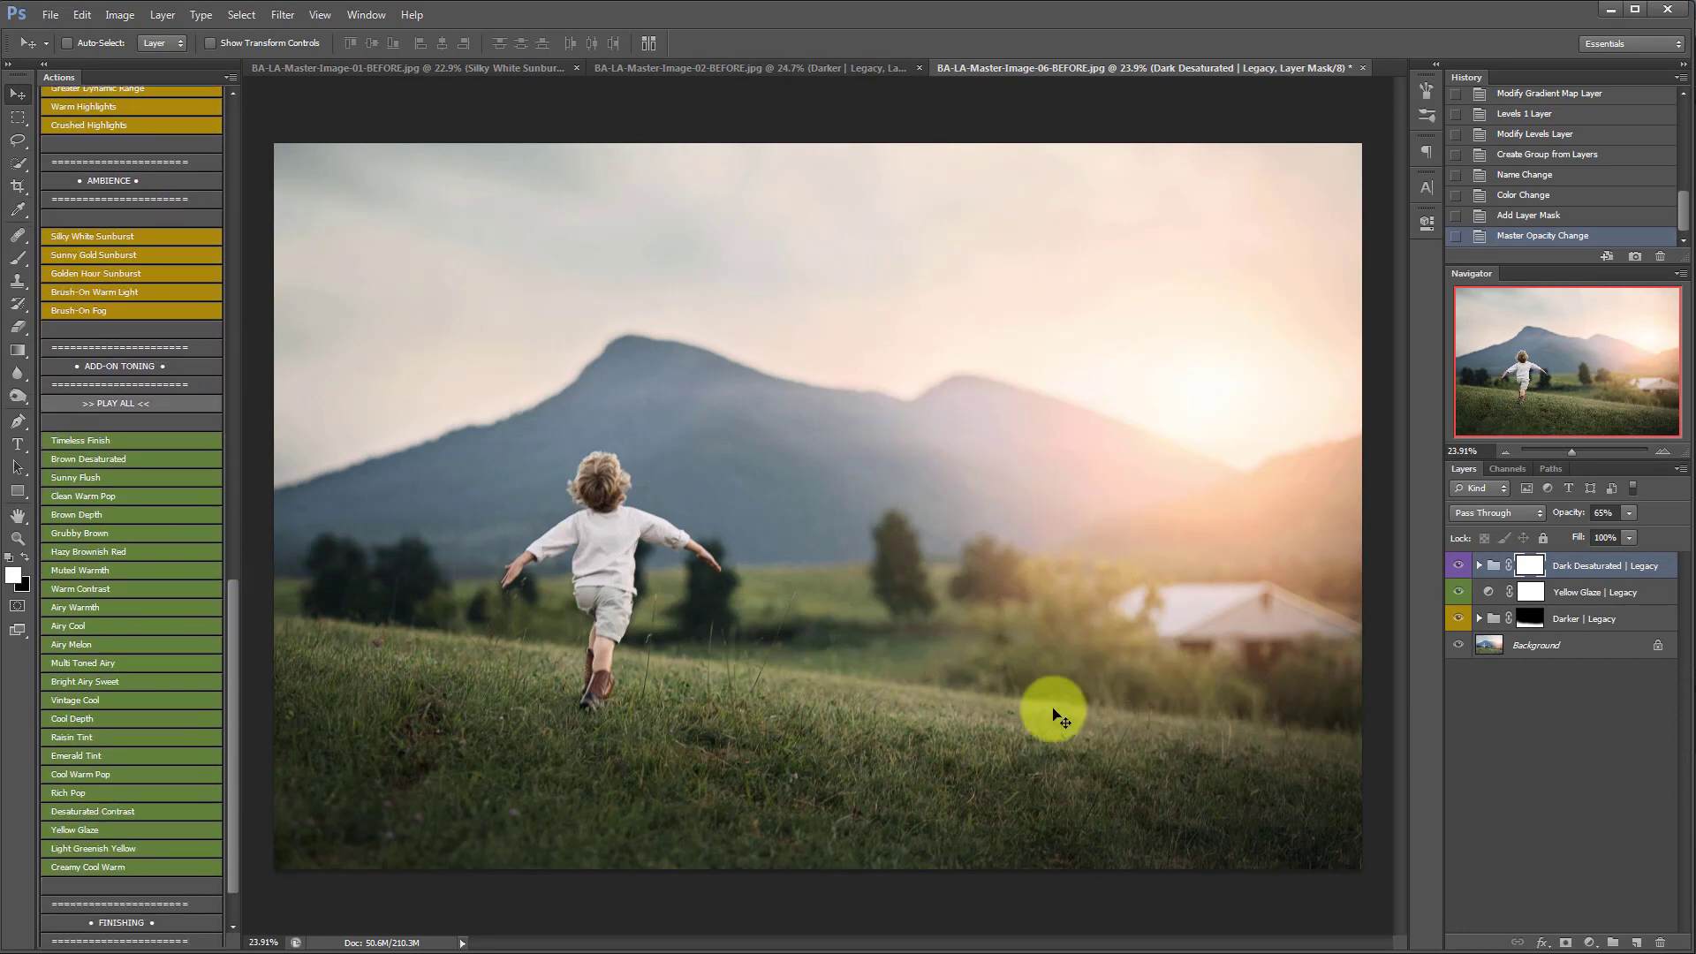
{"action": "left_click", "coordinate": [97, 497]}
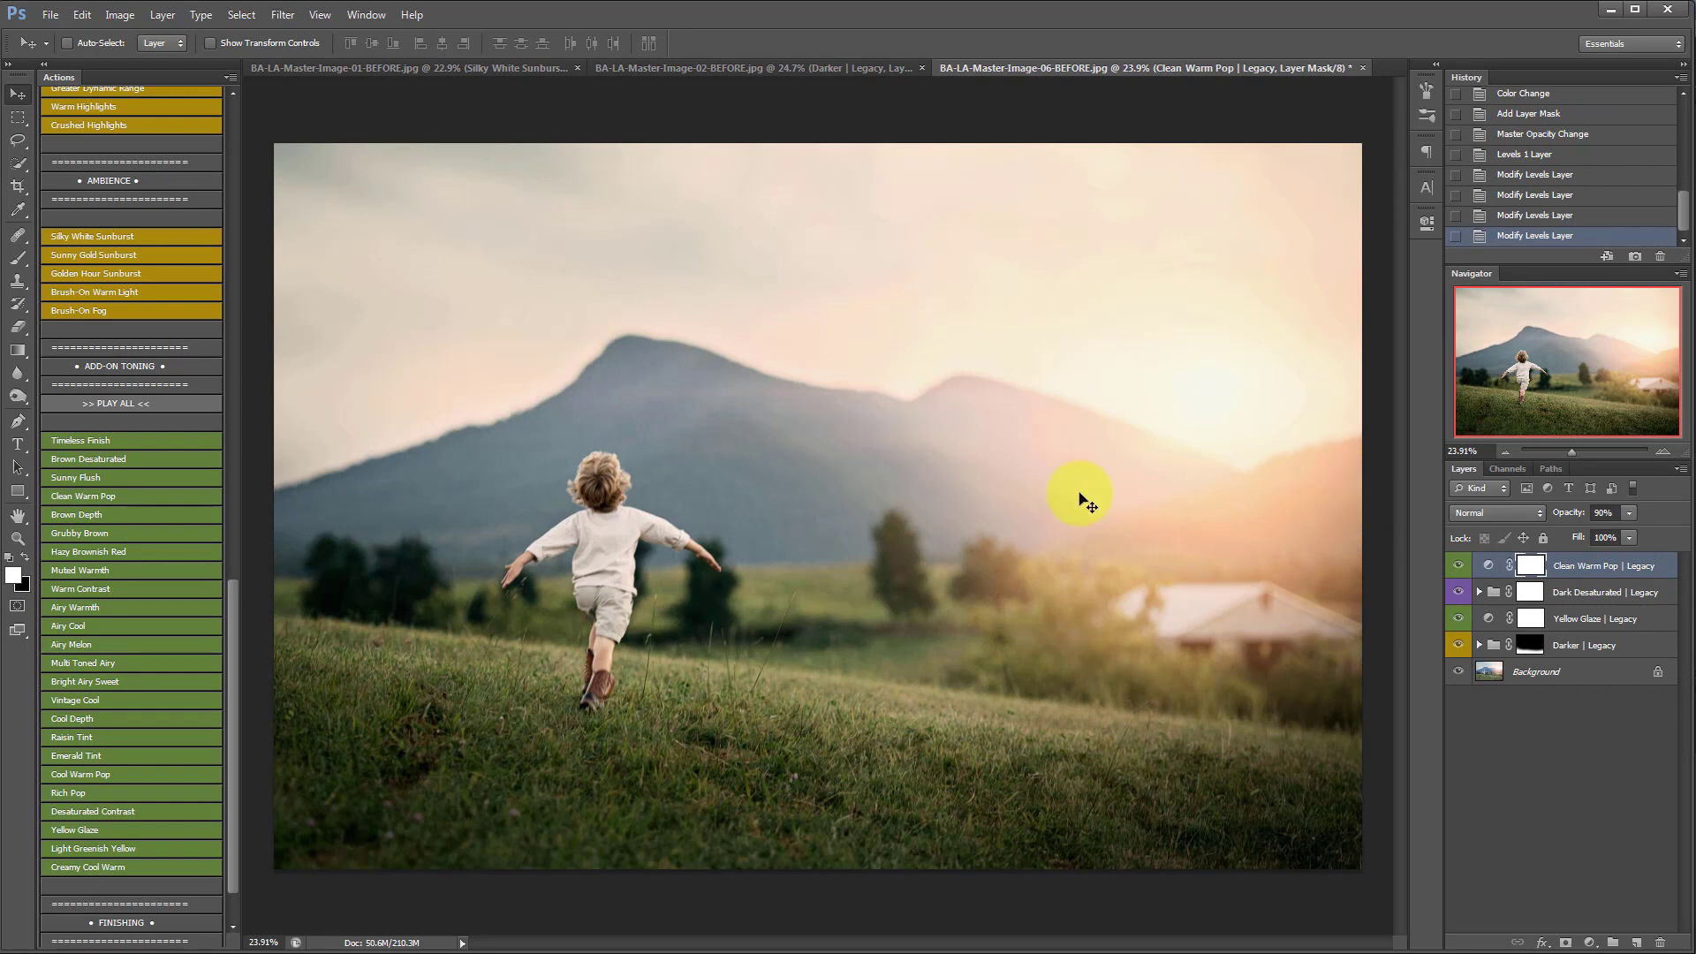
Step: Paint the Clean Warm Pop toning off the sky on its mask with a large black brush at 100% flow
{"action": "left_click", "coordinate": [17, 257]}
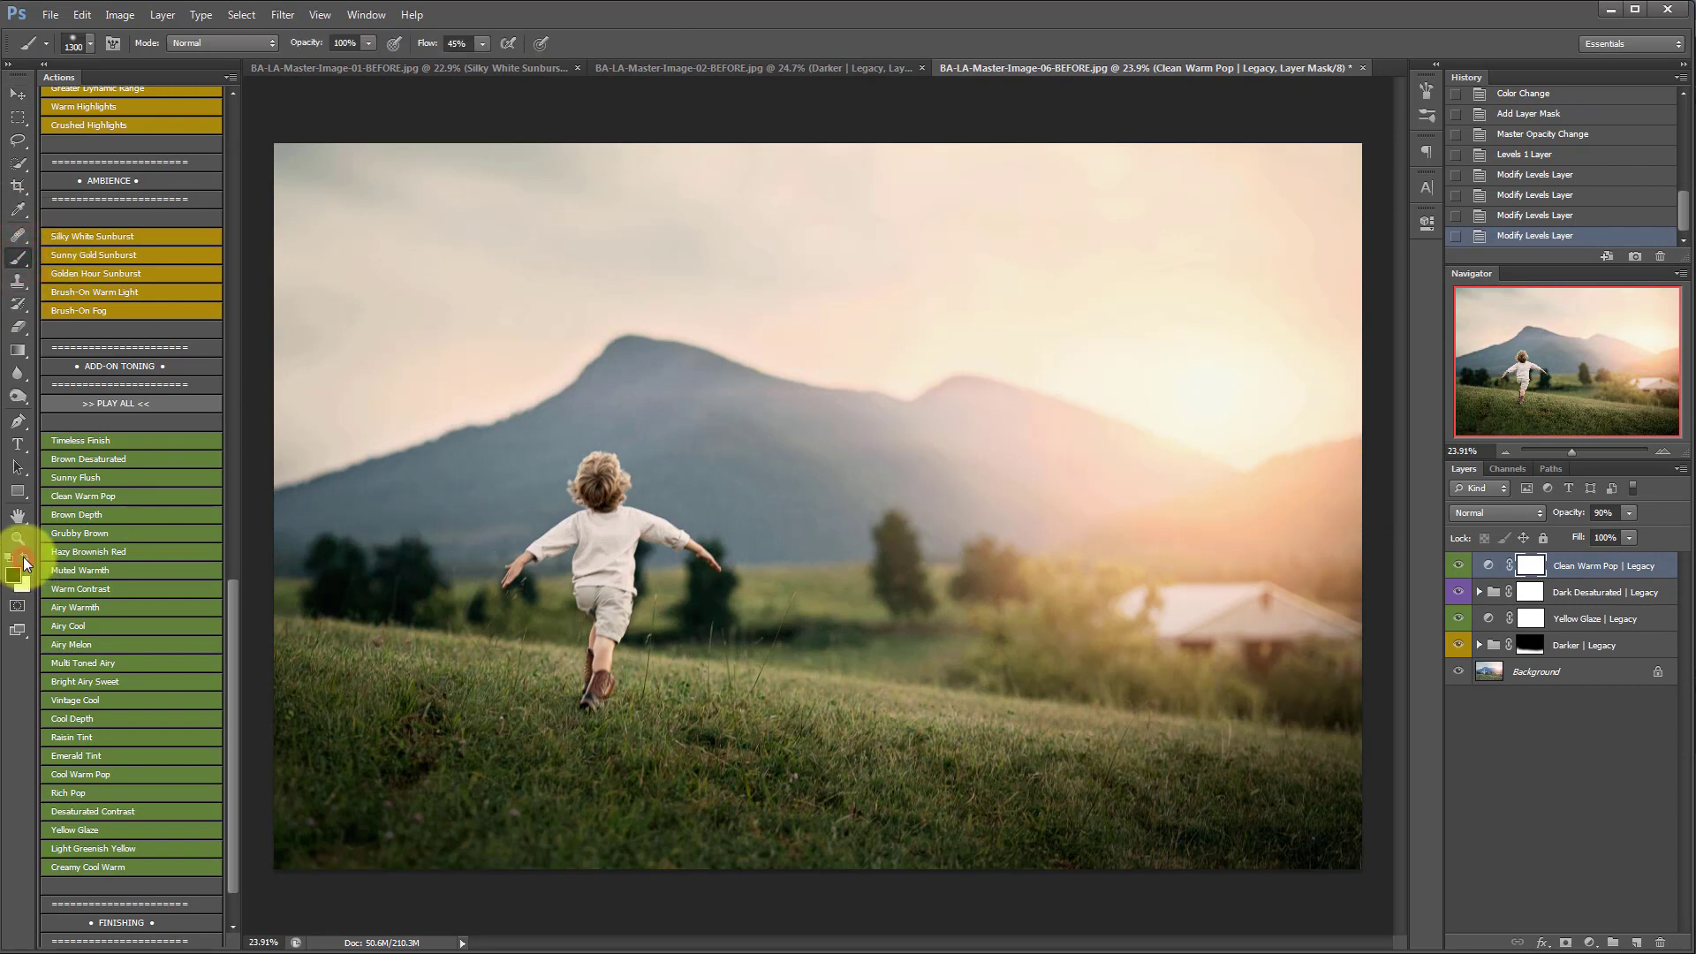
{"action": "left_click", "coordinate": [483, 45]}
{"action": "left_click_drag", "start_coordinate": [481, 64], "coordinate": [597, 65]}
{"action": "mouse_move", "coordinate": [360, 224]}
{"action": "left_mouse_down"}
{"action": "mouse_move", "coordinate": [305, 380]}
{"action": "mouse_move", "coordinate": [526, 290]}
{"action": "mouse_move", "coordinate": [881, 295]}
{"action": "mouse_move", "coordinate": [740, 273]}
{"action": "mouse_move", "coordinate": [1226, 355]}
{"action": "mouse_move", "coordinate": [1336, 346]}
{"action": "mouse_move", "coordinate": [698, 187]}
{"action": "mouse_move", "coordinate": [1281, 211]}
{"action": "mouse_move", "coordinate": [1308, 192]}
{"action": "mouse_move", "coordinate": [1461, 549]}
{"action": "left_mouse_up"}
{"action": "left_click", "coordinate": [619, 211]}
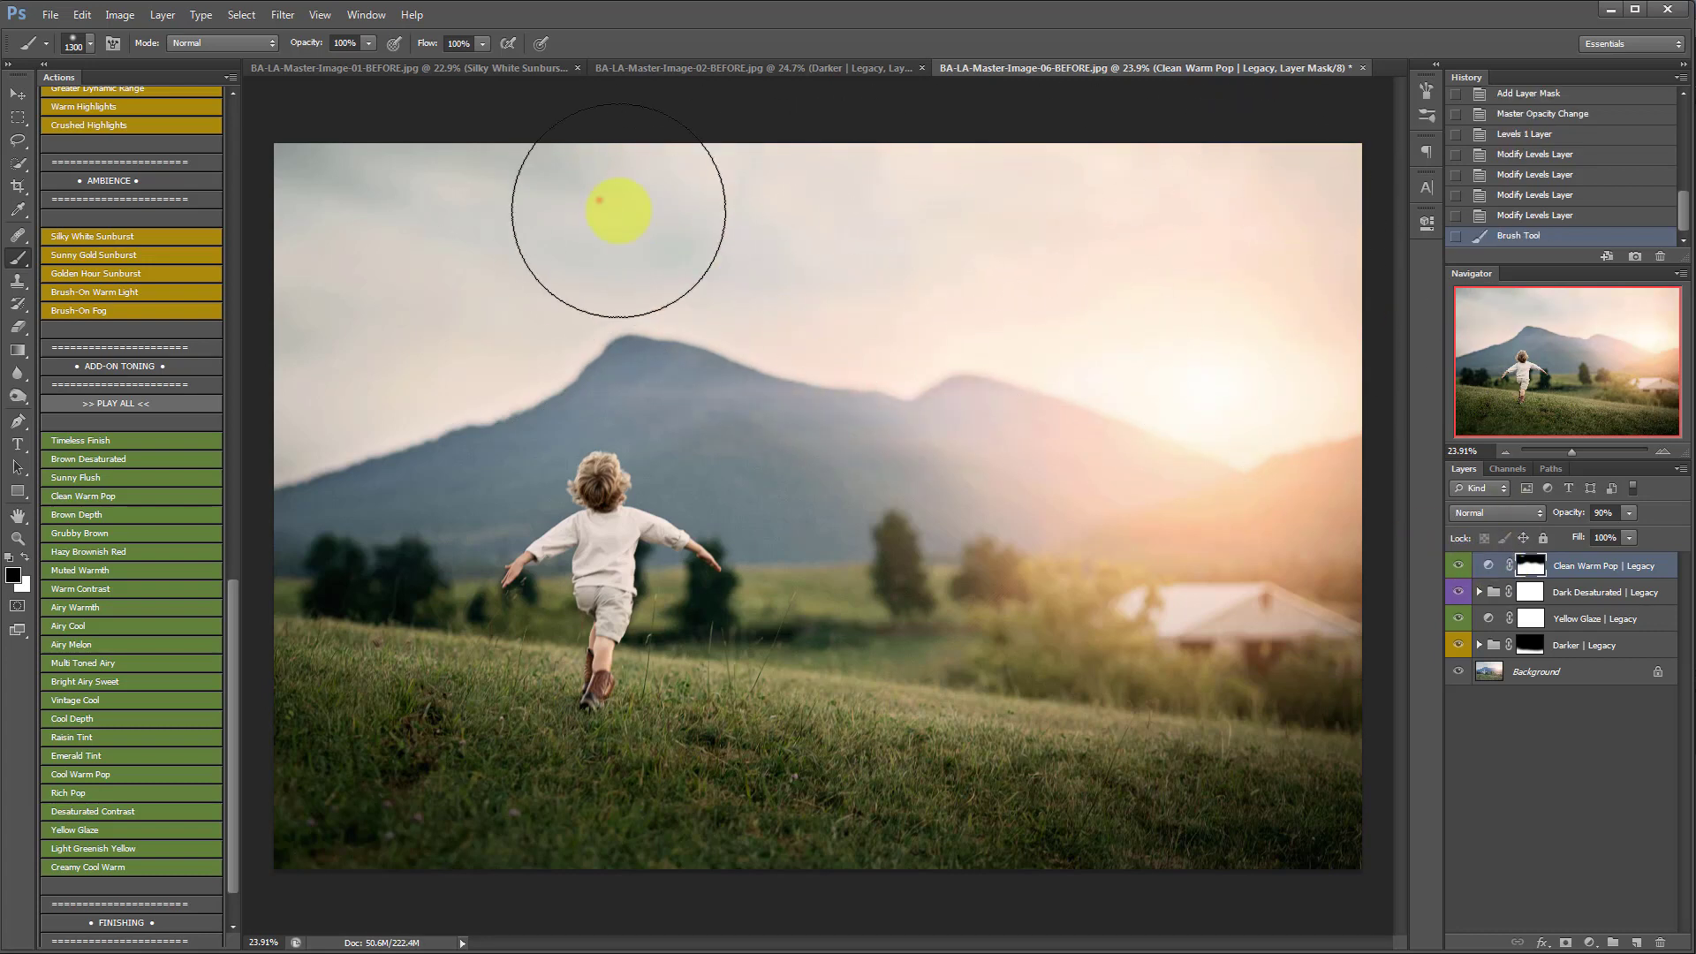
{"action": "mouse_move", "coordinate": [618, 210]}
{"action": "left_mouse_down"}
{"action": "mouse_move", "coordinate": [341, 293]}
{"action": "mouse_move", "coordinate": [1083, 235]}
{"action": "left_mouse_up"}
Step: Toggle the visibility of the Clean Warm Pop layer and the Dark Desaturated group to compare their effects
{"action": "left_click", "coordinate": [1458, 567]}
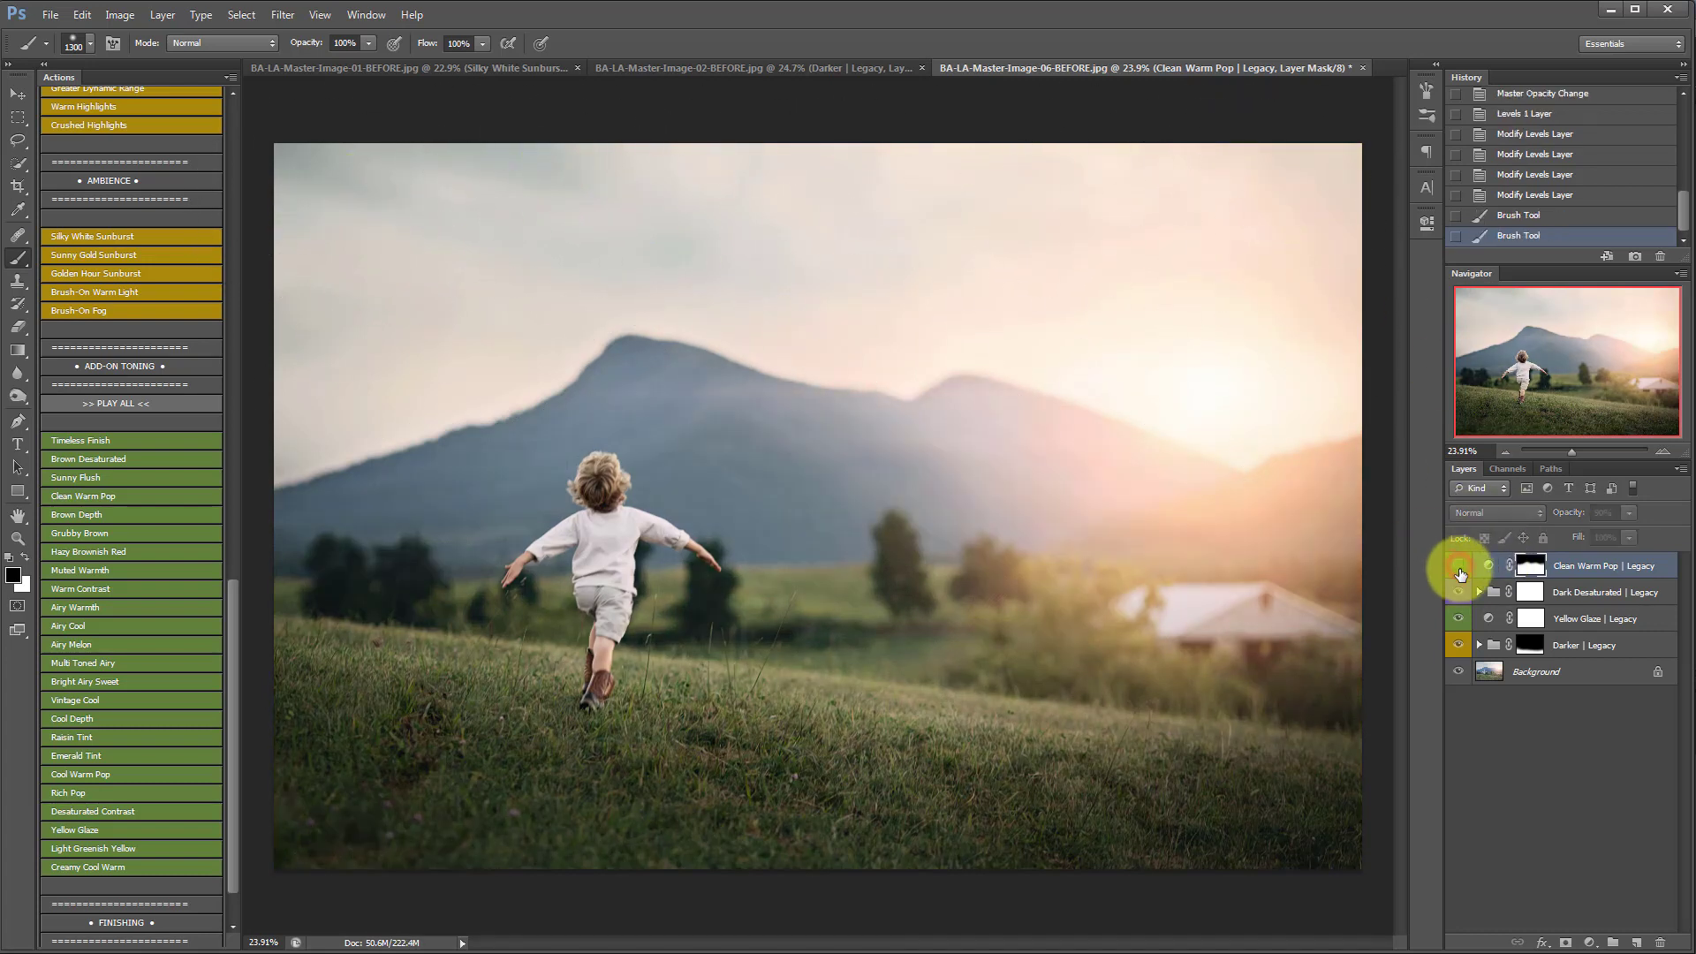
{"action": "left_click", "coordinate": [1458, 568]}
{"action": "left_click", "coordinate": [1459, 570]}
{"action": "left_click", "coordinate": [1459, 572]}
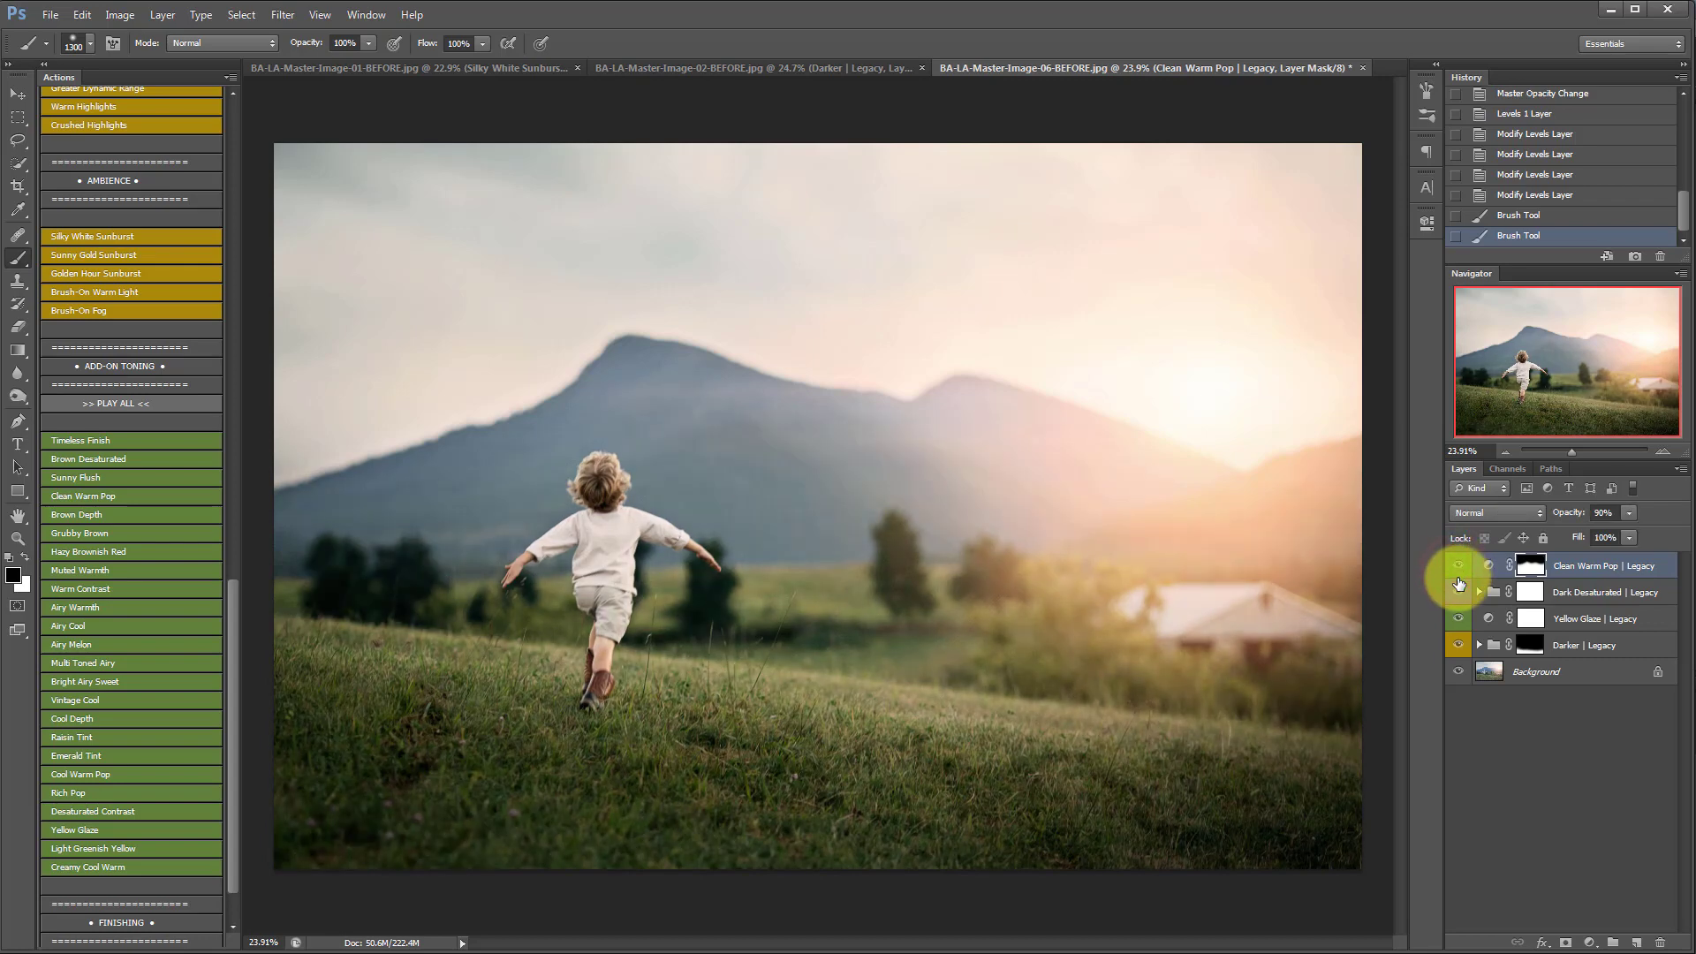
{"action": "left_click", "coordinate": [1460, 591]}
{"action": "left_click", "coordinate": [1461, 591]}
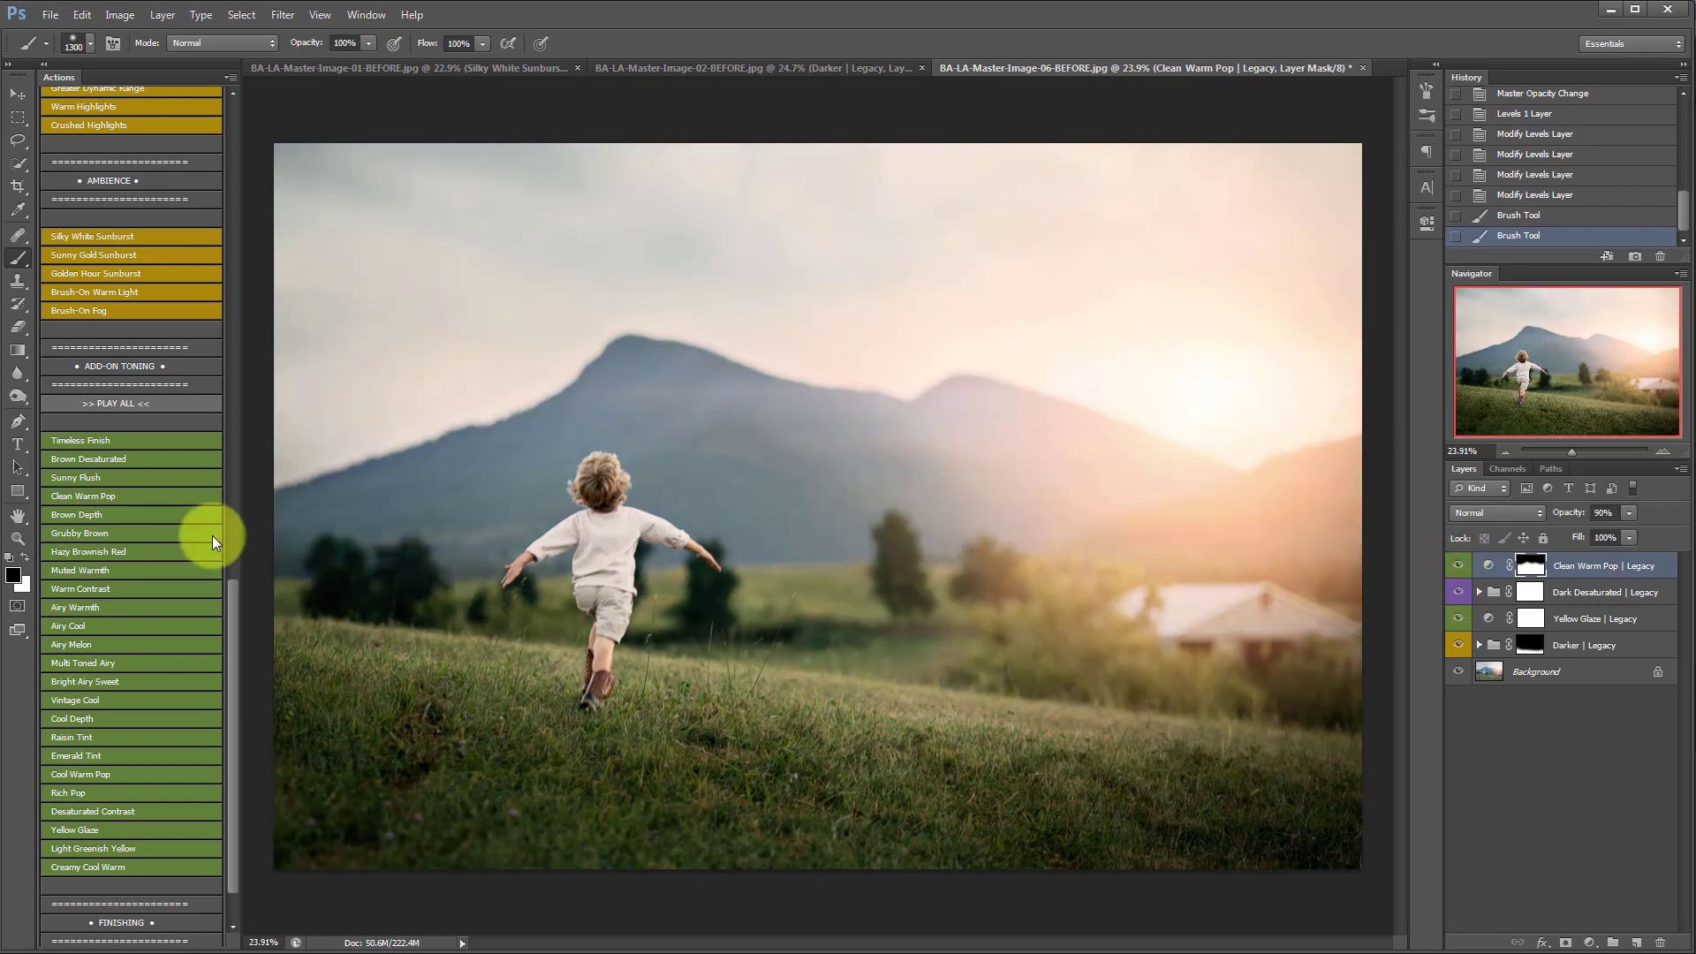
Step: Run the Cool Warm Pop toning action, mask it off the sky with the black brush, and preview it on and off
{"action": "left_click", "coordinate": [69, 772]}
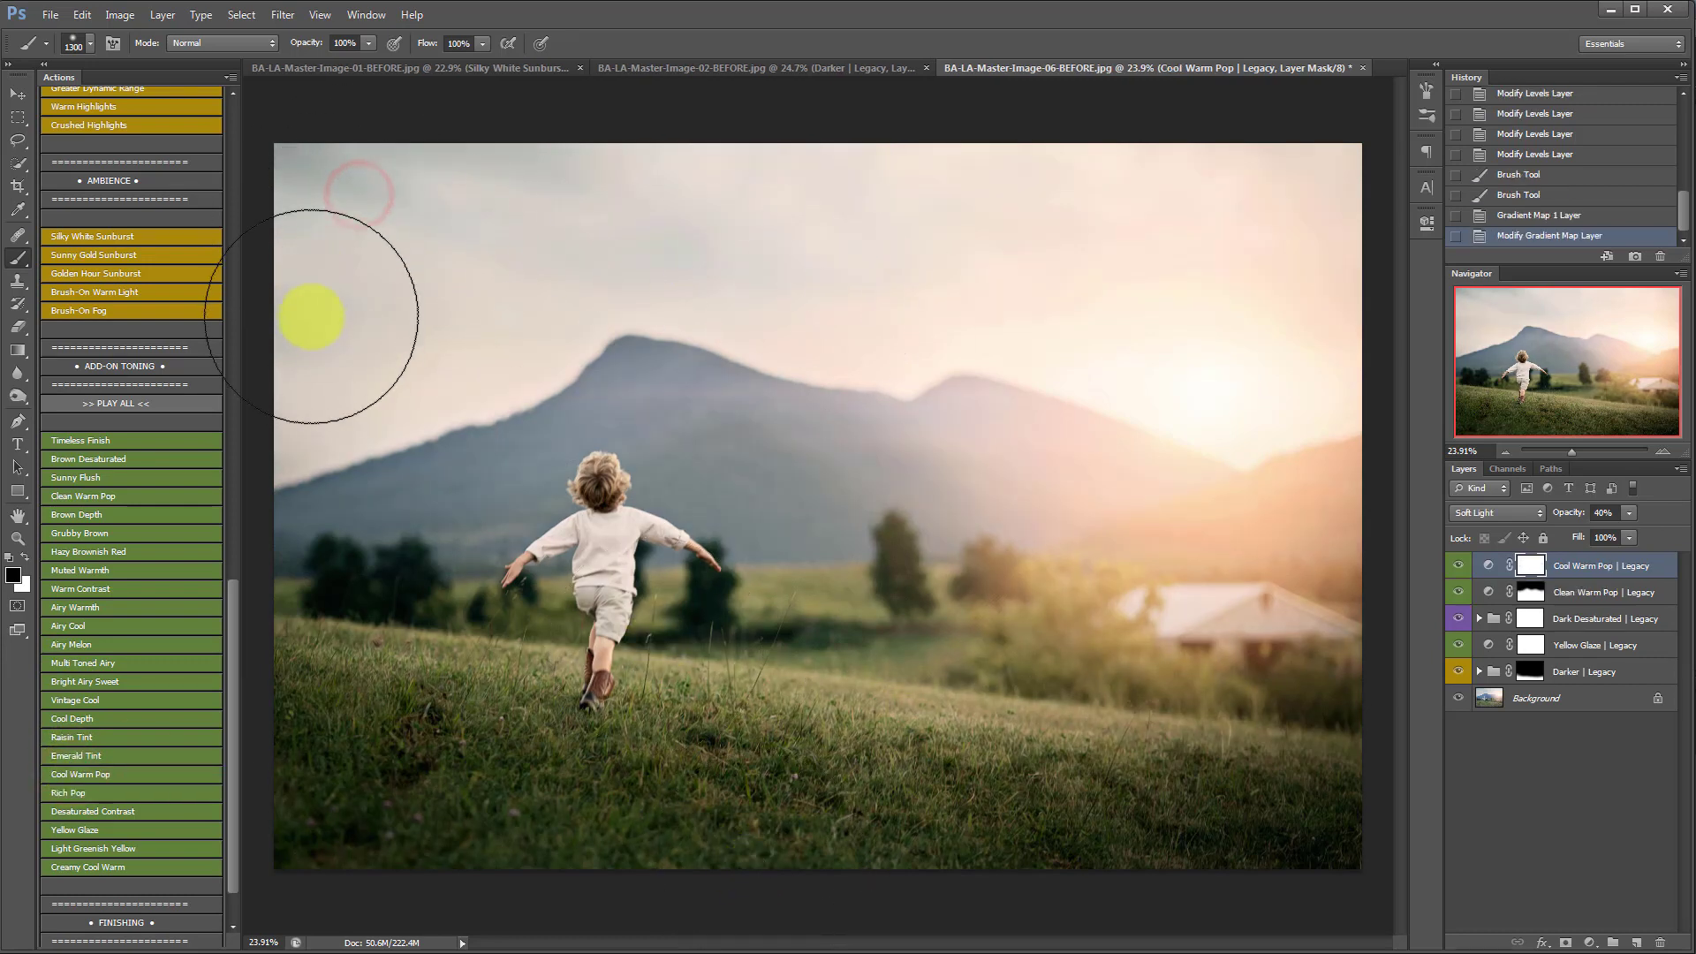
{"action": "mouse_move", "coordinate": [951, 333]}
{"action": "left_mouse_down"}
{"action": "mouse_move", "coordinate": [967, 278]}
{"action": "mouse_move", "coordinate": [1245, 232]}
{"action": "mouse_move", "coordinate": [1099, 198]}
{"action": "mouse_move", "coordinate": [1348, 377]}
{"action": "mouse_move", "coordinate": [1207, 372]}
{"action": "mouse_move", "coordinate": [1314, 315]}
{"action": "left_mouse_up"}
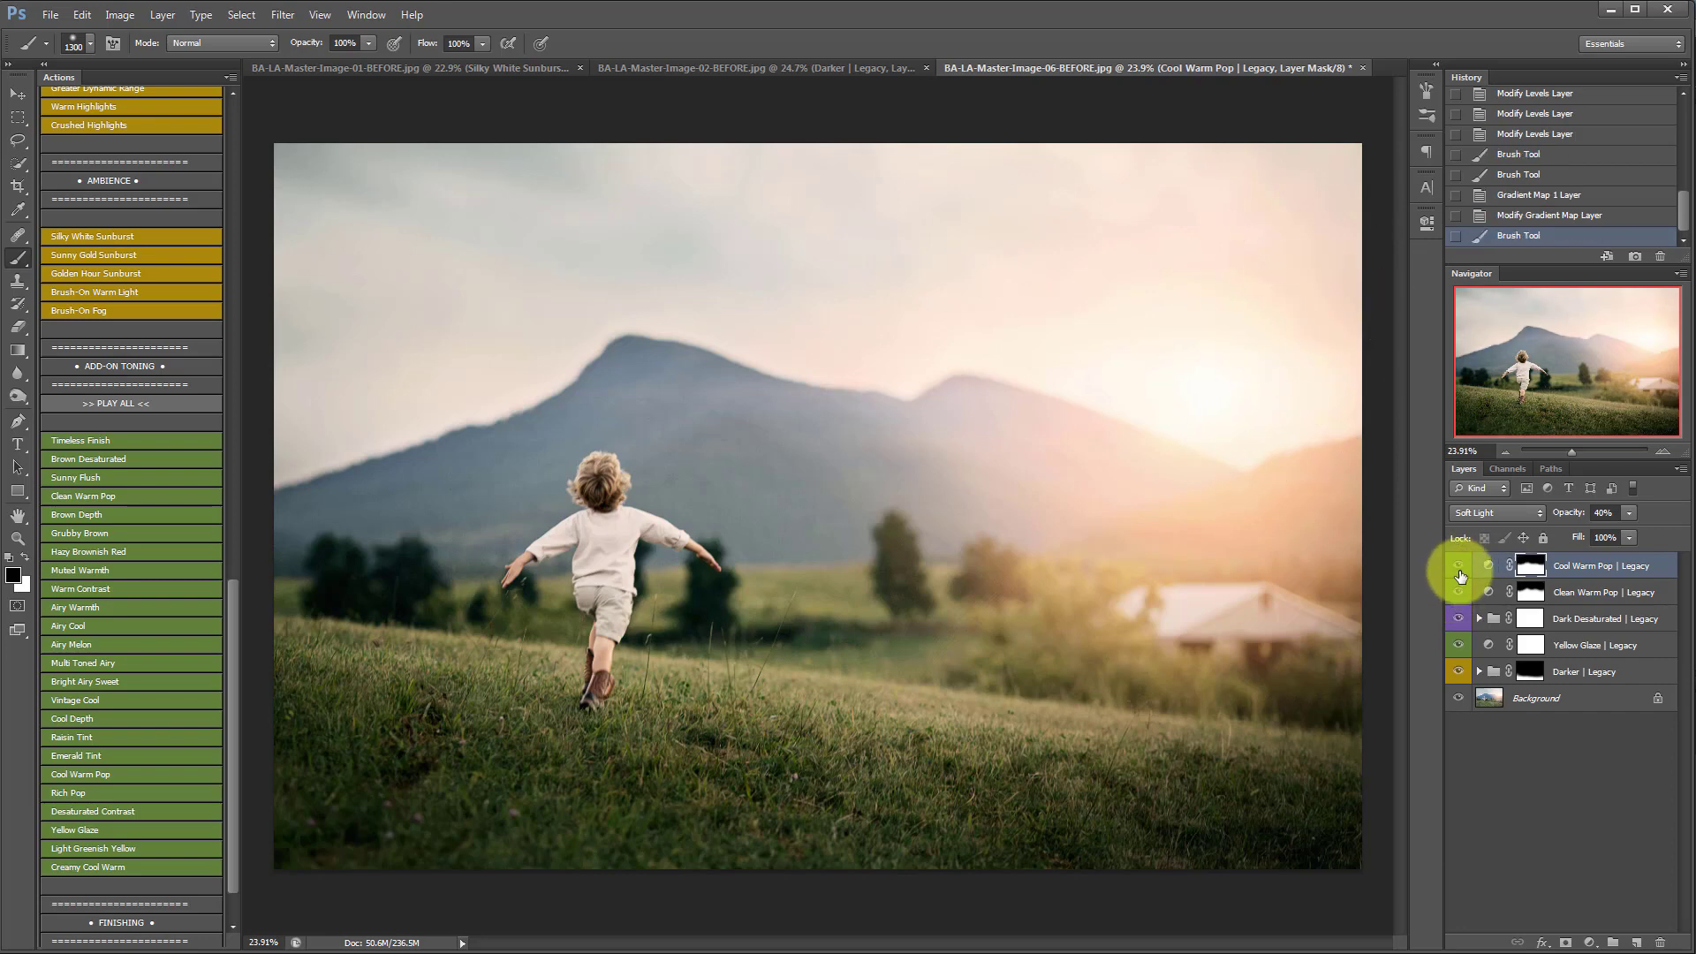
{"action": "left_click", "coordinate": [1459, 583]}
{"action": "left_click", "coordinate": [1459, 583]}
Step: Select the Clean Warm Pop layer, toggle its visibility, and compare the finished edit with the original background photo
{"action": "left_click", "coordinate": [1598, 601]}
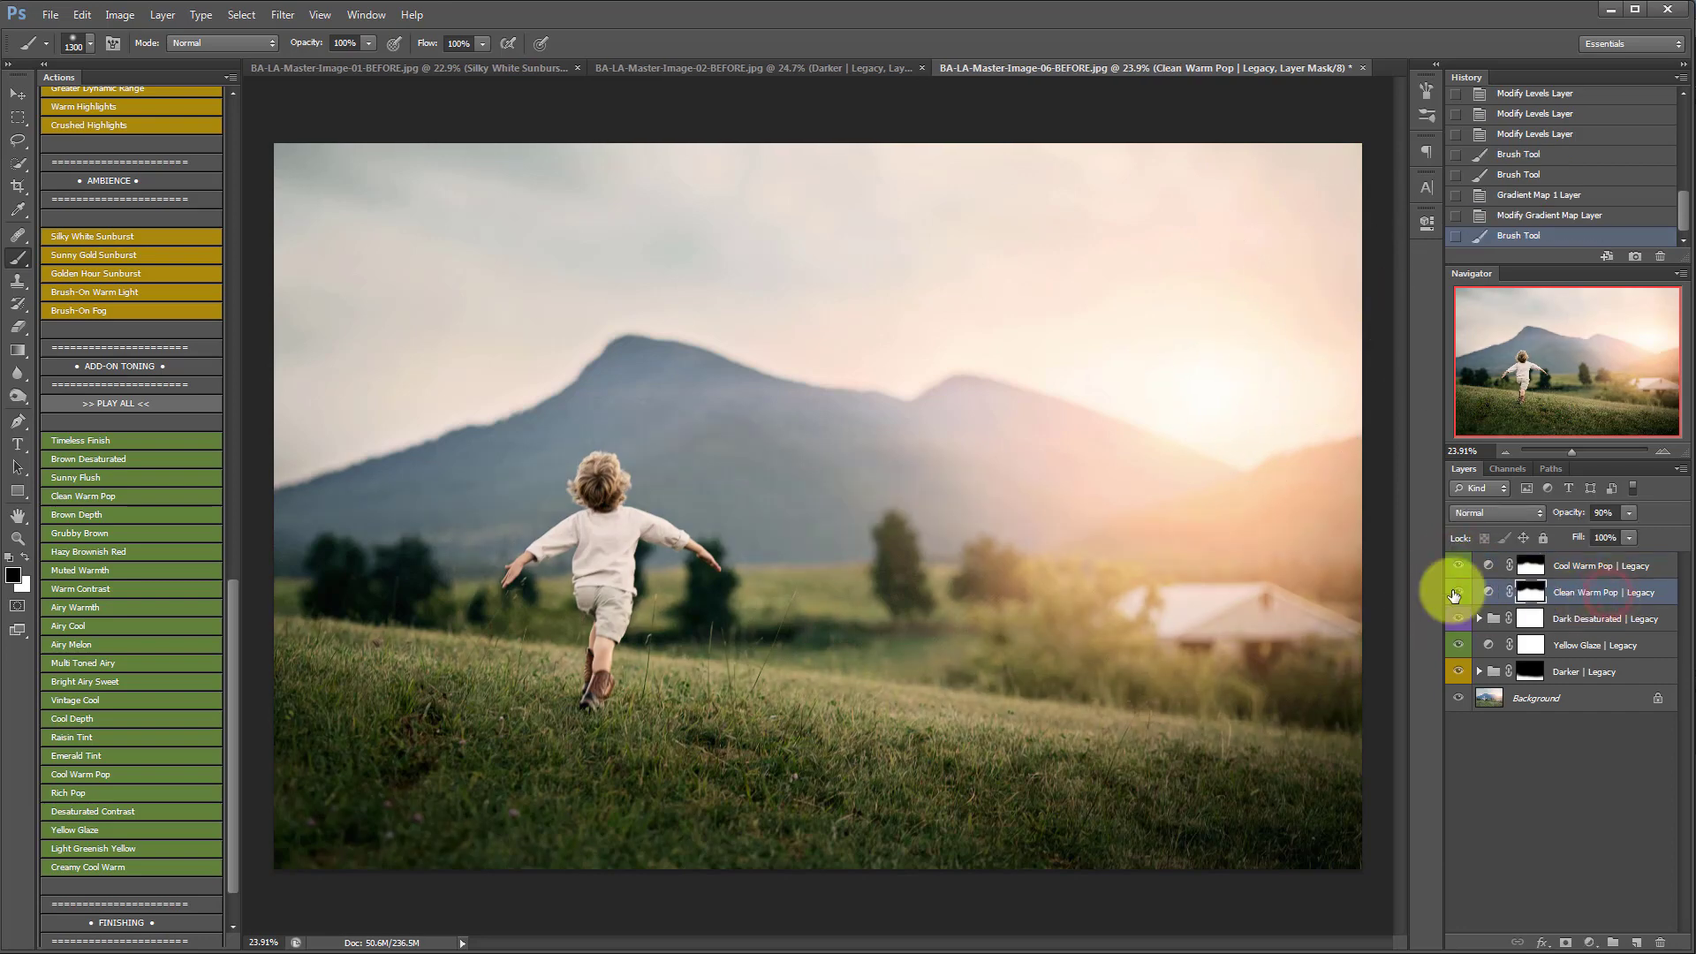
{"action": "left_click", "coordinate": [1458, 599]}
{"action": "left_click", "coordinate": [1458, 601]}
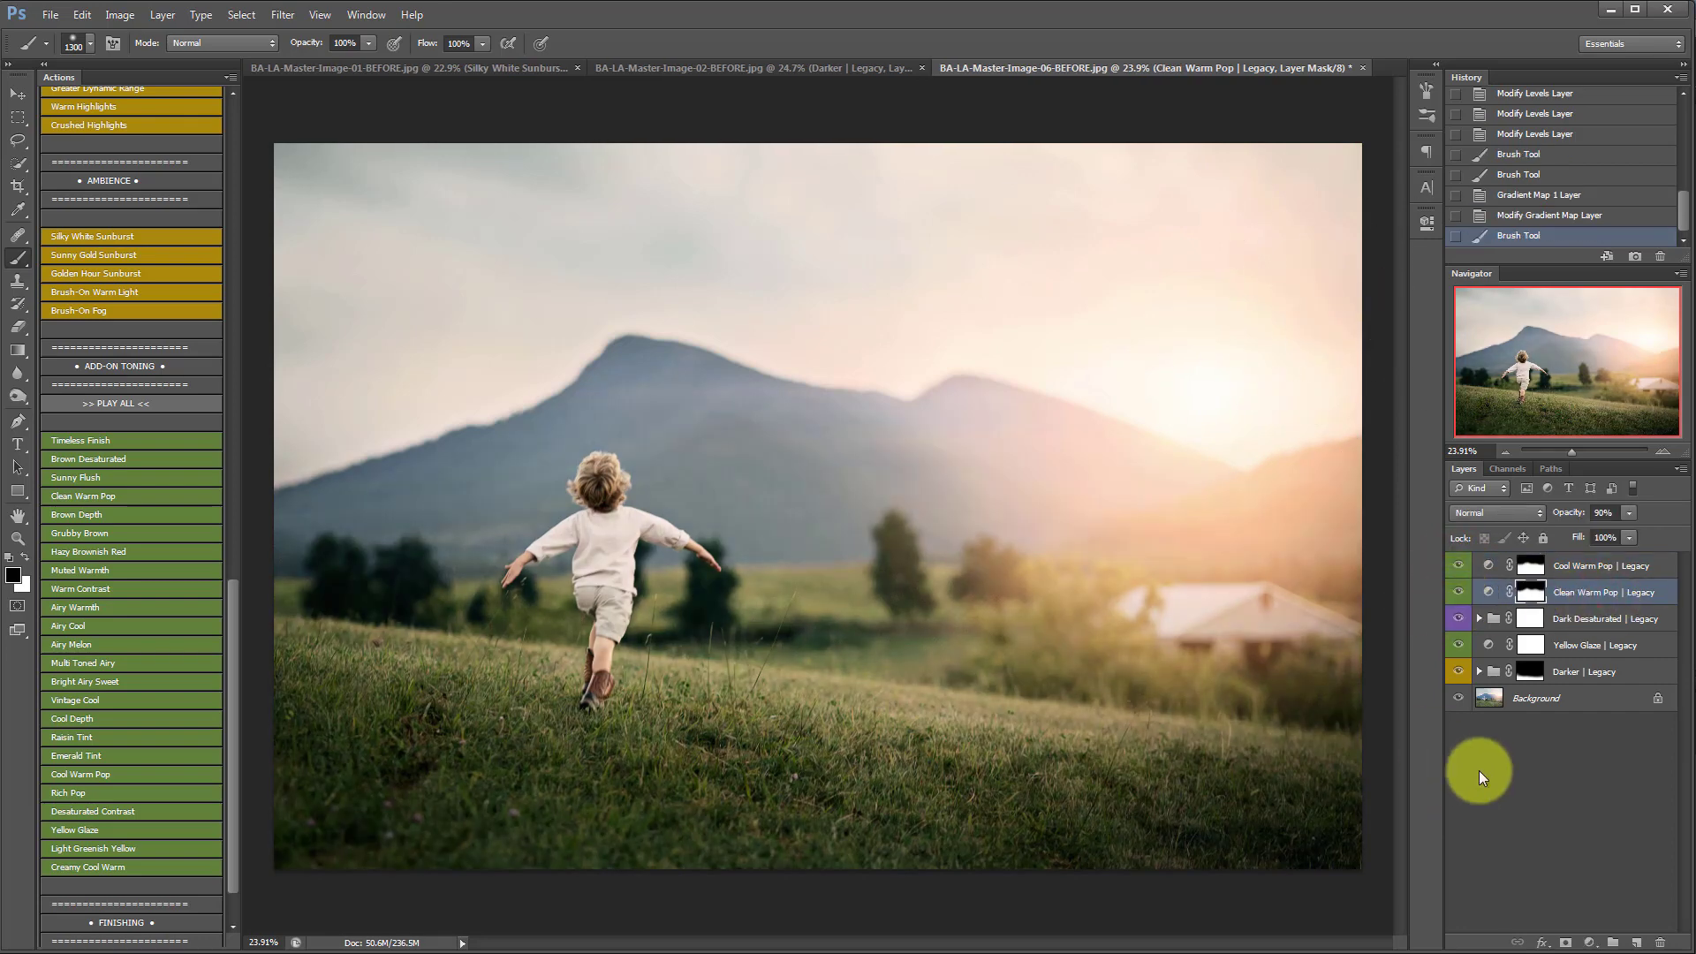
{"action": "left_click", "coordinate": [1457, 700], "text": "alt"}
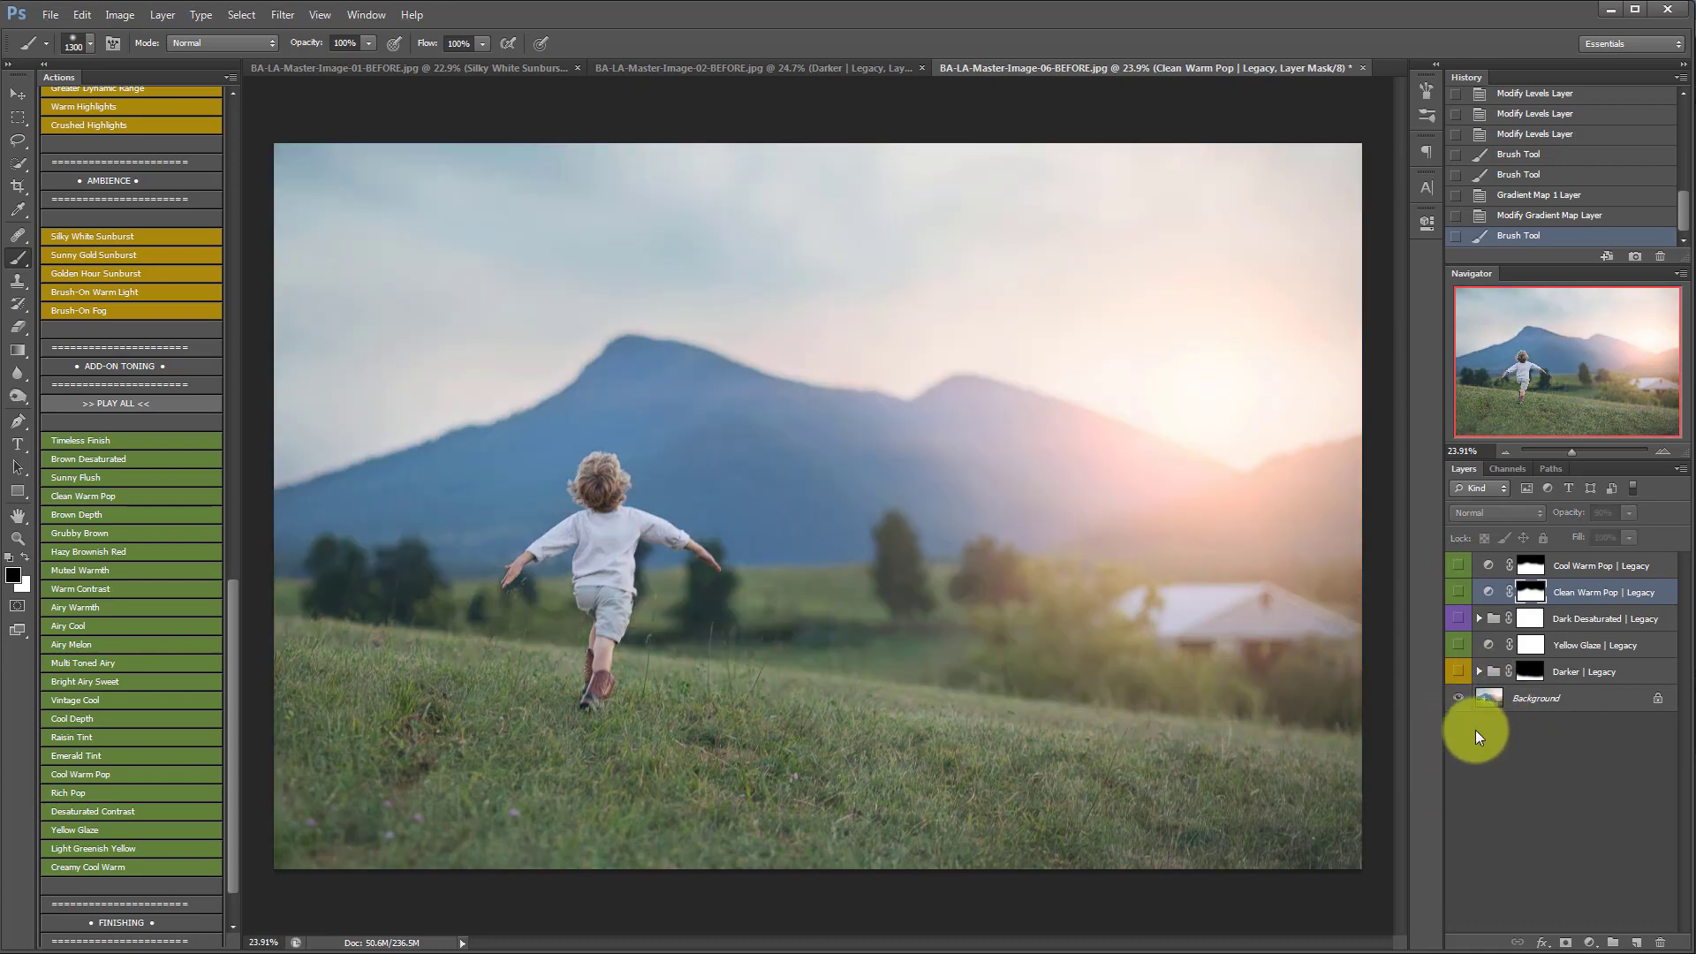
{"action": "left_click", "coordinate": [1459, 703], "text": "alt"}
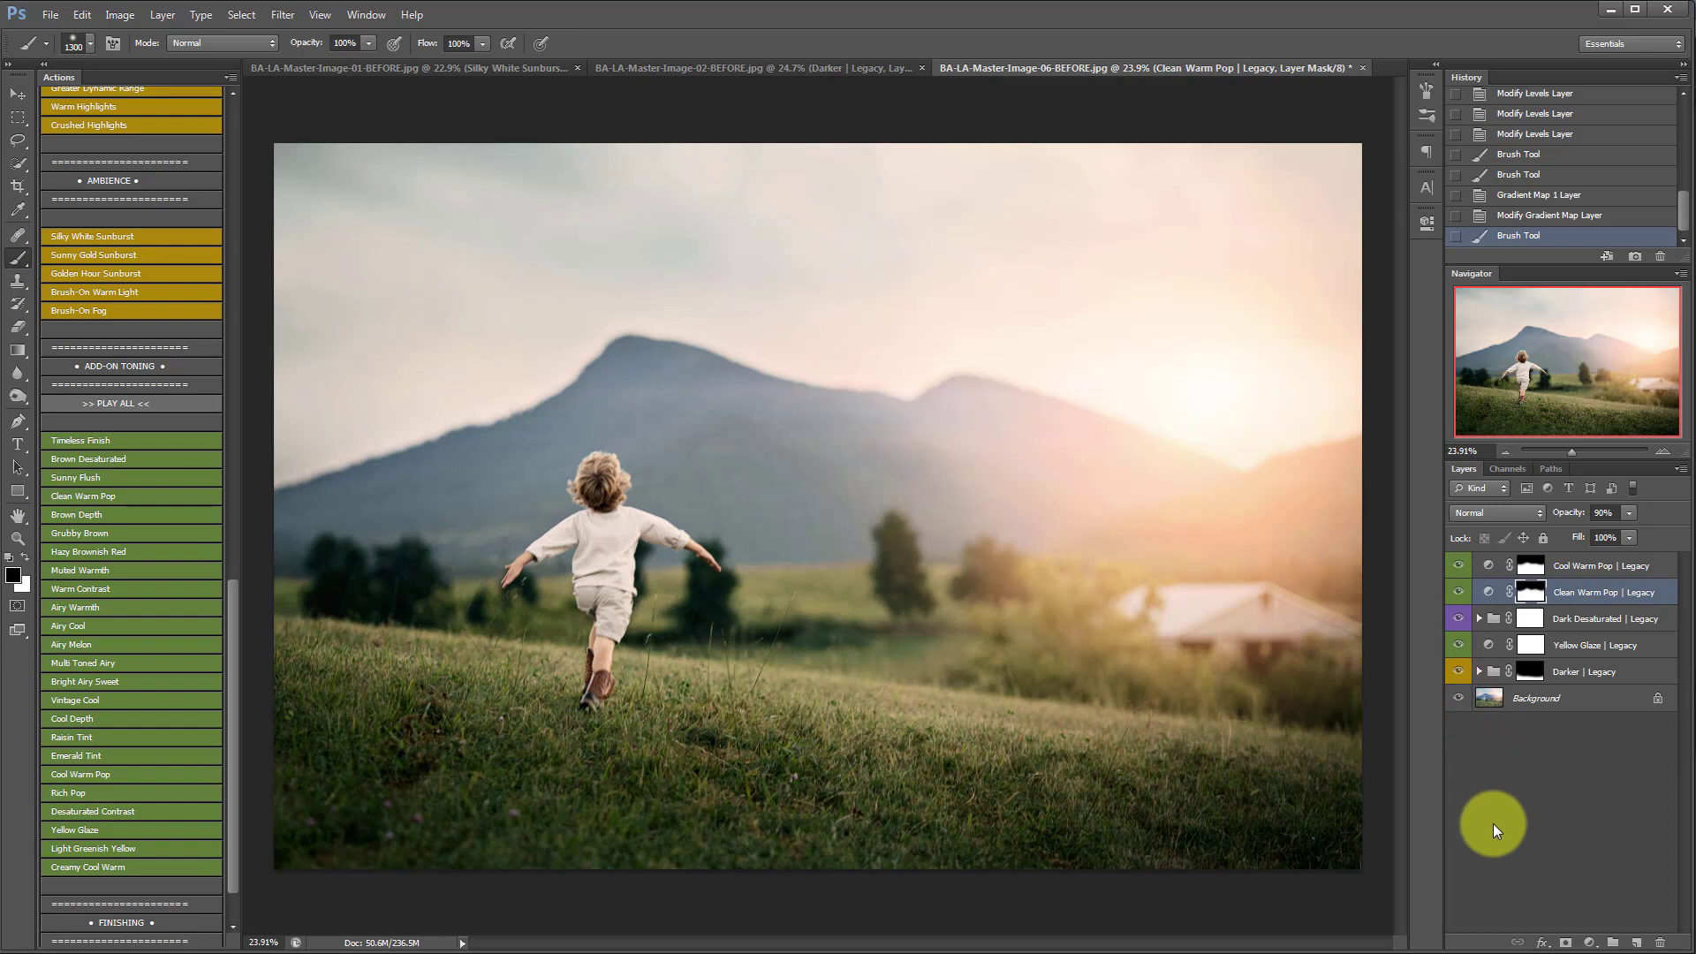